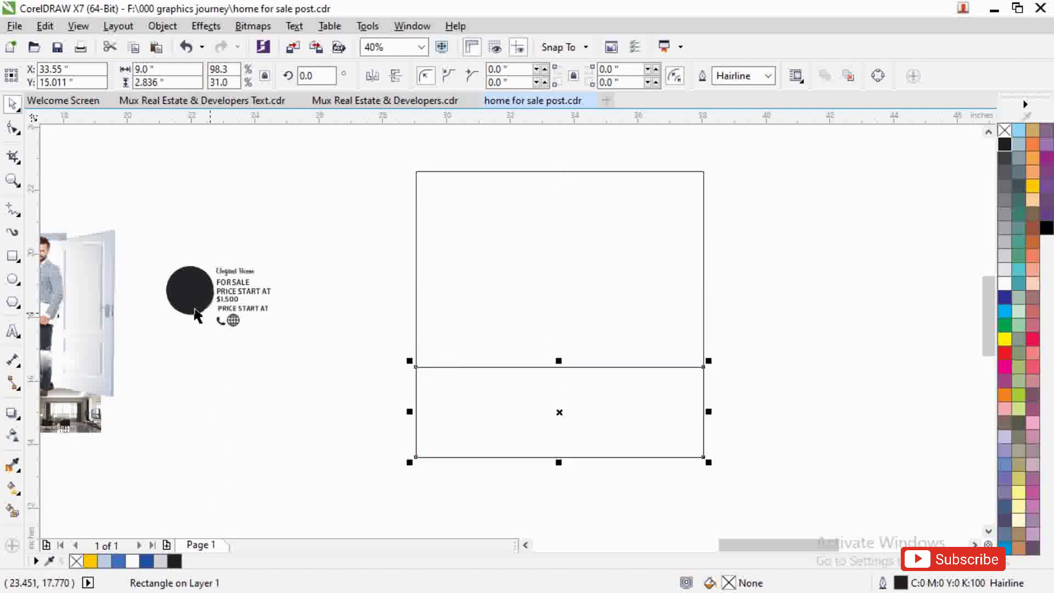
Place the open door image inside the square frame, scale it to about 3.66 × 4.94 in, and centre it horizontally on the frame.
{"action": "key", "text": "Escape"}
{"action": "left_click_drag", "start_coordinate": [114, 285], "coordinate": [619, 277]}
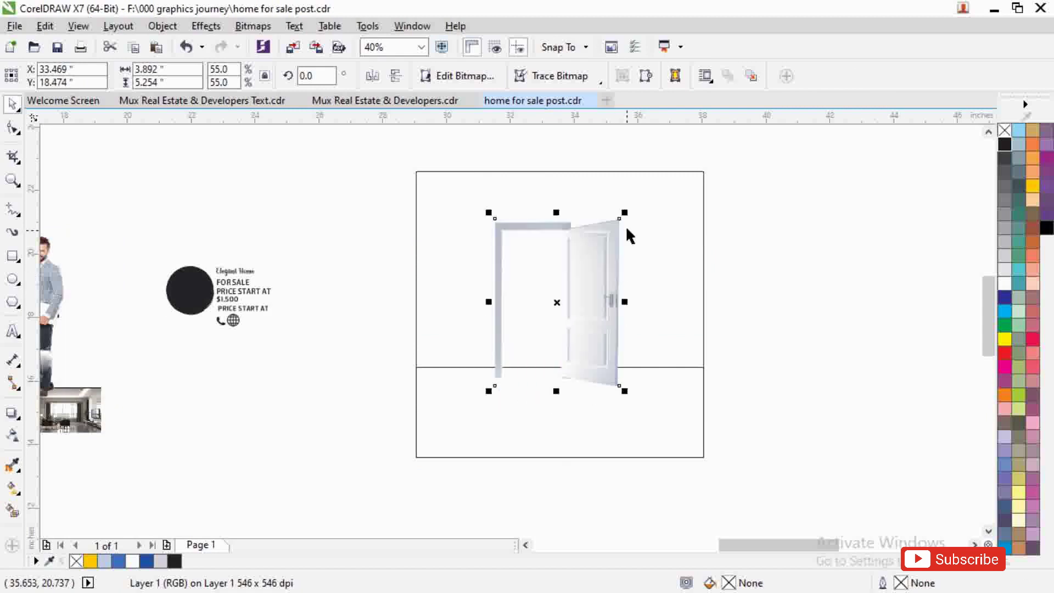
{"action": "left_click_drag", "start_coordinate": [621, 219], "coordinate": [617, 222]}
{"action": "mouse_move", "coordinate": [593, 313]}
{"action": "left_mouse_down"}
{"action": "mouse_move", "coordinate": [607, 301]}
{"action": "mouse_move", "coordinate": [599, 340]}
{"action": "mouse_move", "coordinate": [600, 329]}
{"action": "left_mouse_up"}
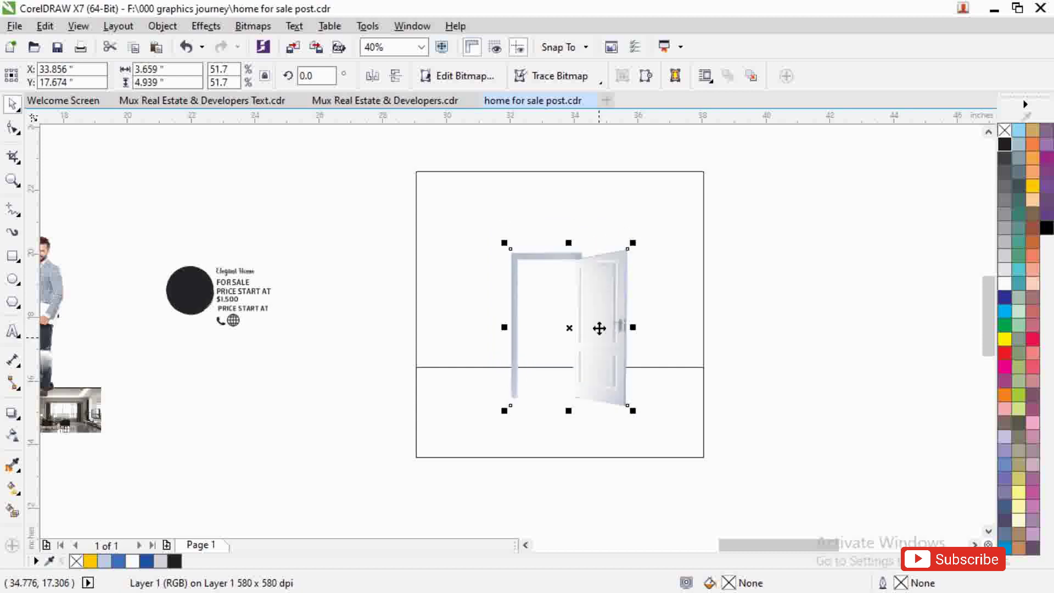
{"action": "left_click", "coordinate": [654, 271], "text": "shift"}
{"action": "key", "text": "c"}
Shorten the lower rectangle from its upper edge to about 1.88 in high, aligning that edge with the foot of the door frame.
{"action": "left_click", "coordinate": [655, 393], "text": "shift"}
{"action": "left_click", "coordinate": [566, 365]}
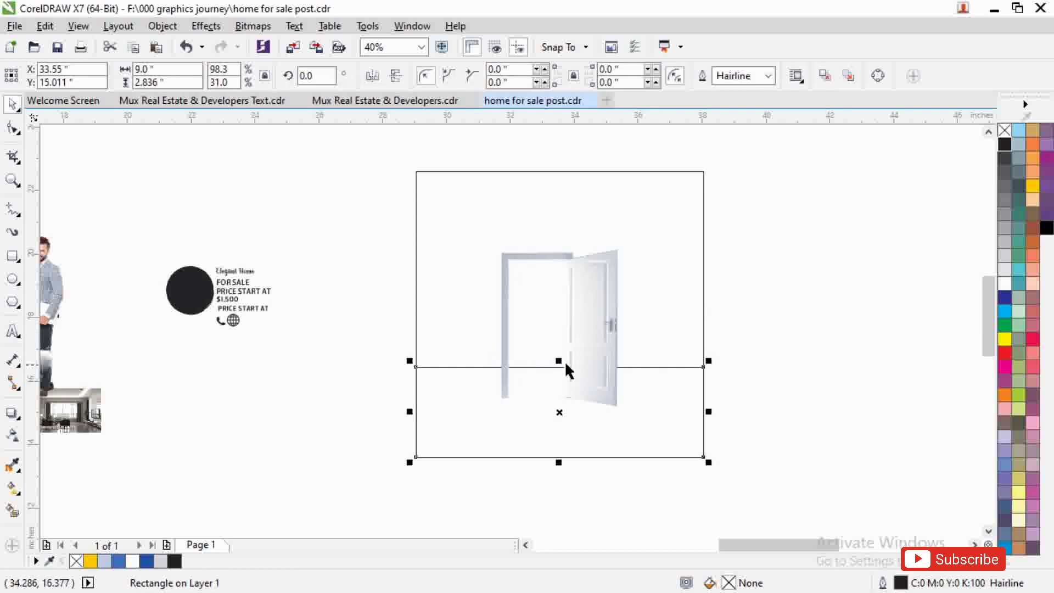
{"action": "left_click", "coordinate": [565, 367]}
{"action": "left_click", "coordinate": [634, 374]}
{"action": "left_click_drag", "start_coordinate": [559, 361], "coordinate": [570, 391]}
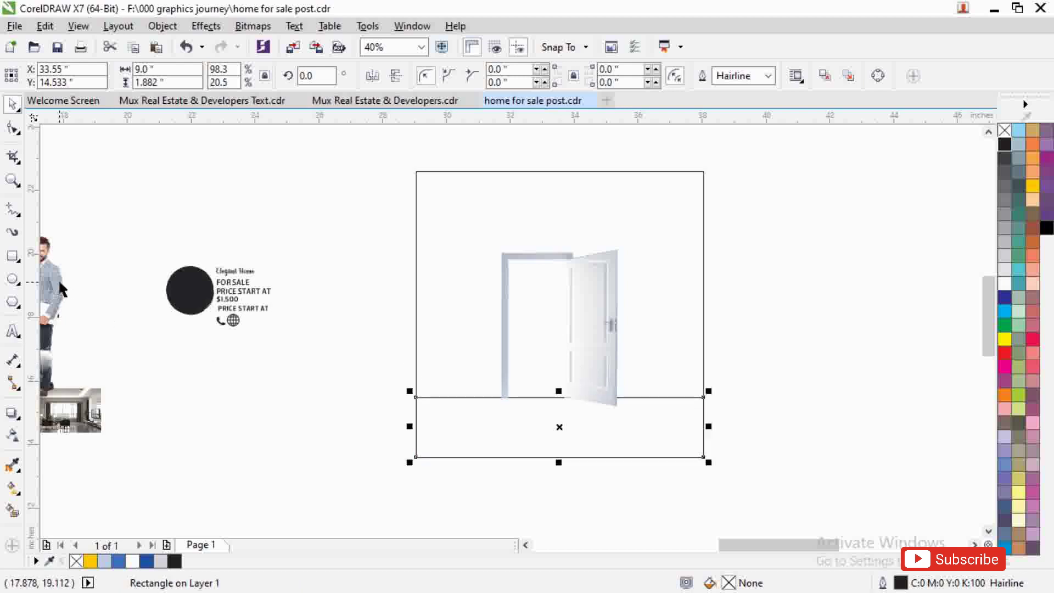
Place the cut-out of the standing man in front of the open door and scale it down slightly.
{"action": "left_click_drag", "start_coordinate": [58, 279], "coordinate": [594, 311]}
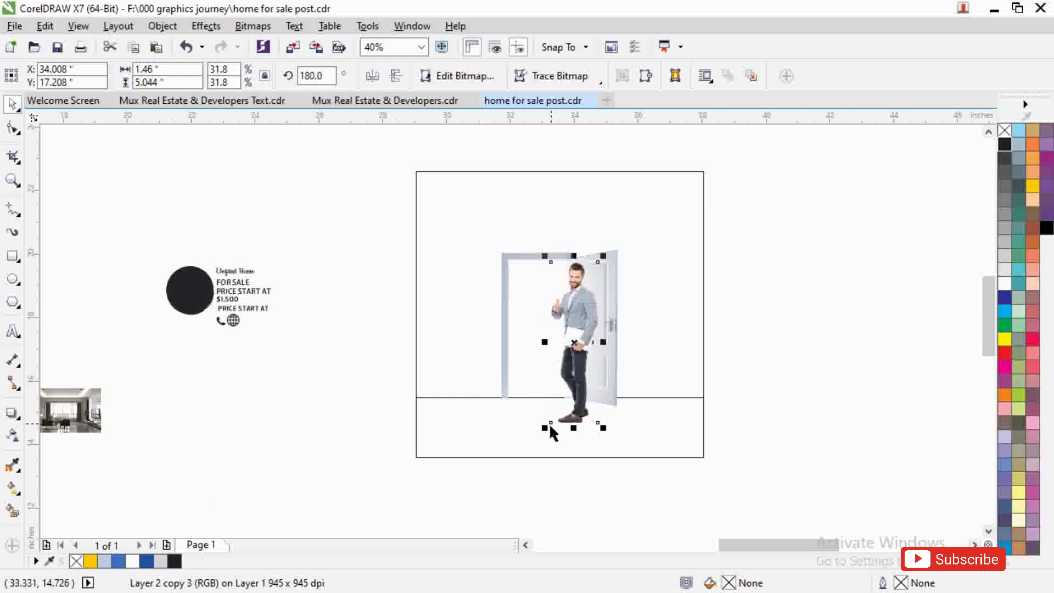
{"action": "left_click_drag", "start_coordinate": [549, 429], "coordinate": [552, 421]}
{"action": "left_click", "coordinate": [300, 373]}
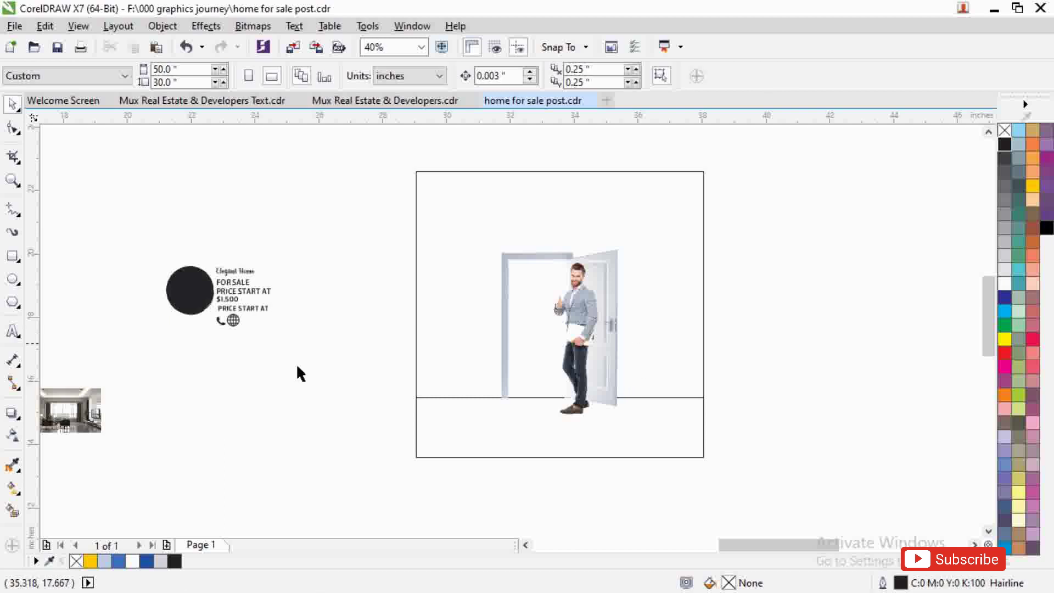
Move the living-room photo to the empty area just beside the square frame.
{"action": "left_click_drag", "start_coordinate": [87, 414], "coordinate": [387, 329]}
{"action": "left_click_drag", "start_coordinate": [94, 388], "coordinate": [273, 375]}
{"action": "left_click", "coordinate": [654, 385]}
Draw a closed straight-sided outline over the door opening, about 2.59 × 4.57 in, running behind the man to the open door.
{"action": "key", "text": "F2"}
{"action": "left_click_drag", "start_coordinate": [769, 425], "coordinate": [376, 217]}
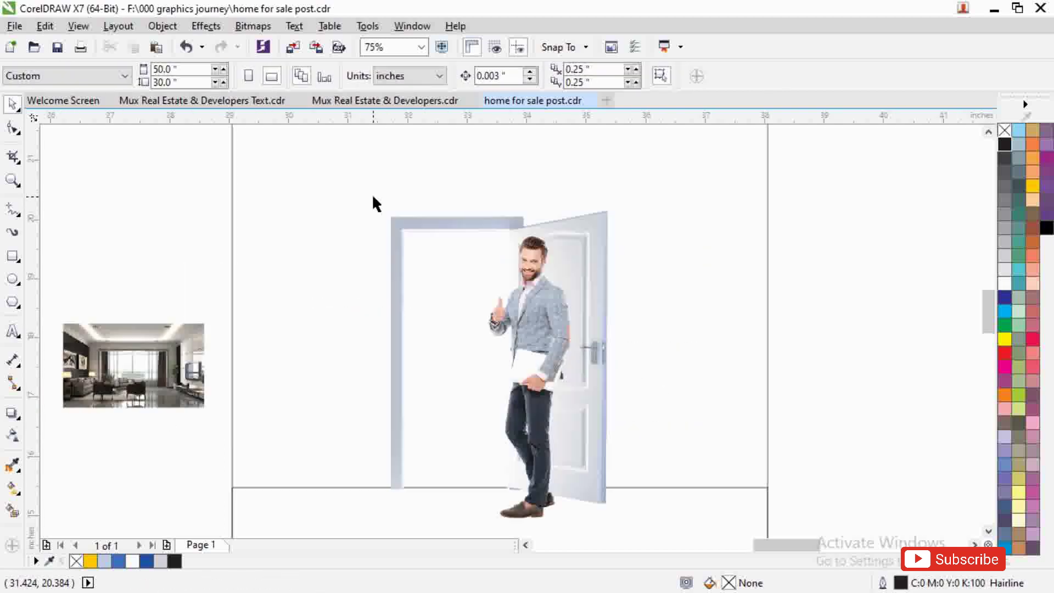
{"action": "left_click", "coordinate": [12, 215]}
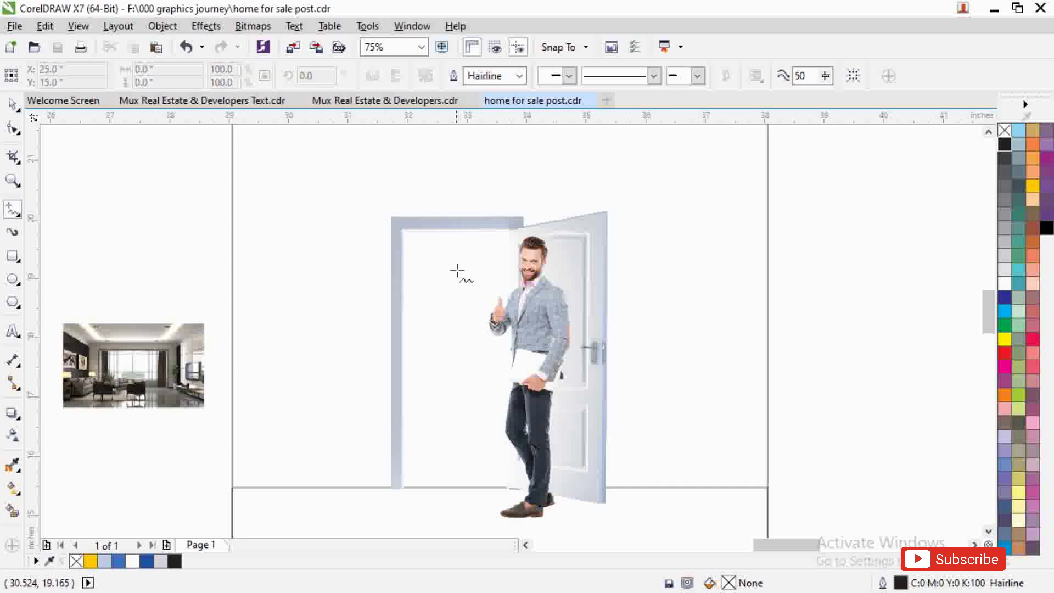
{"action": "left_click", "coordinate": [396, 256]}
{"action": "left_click", "coordinate": [397, 490]}
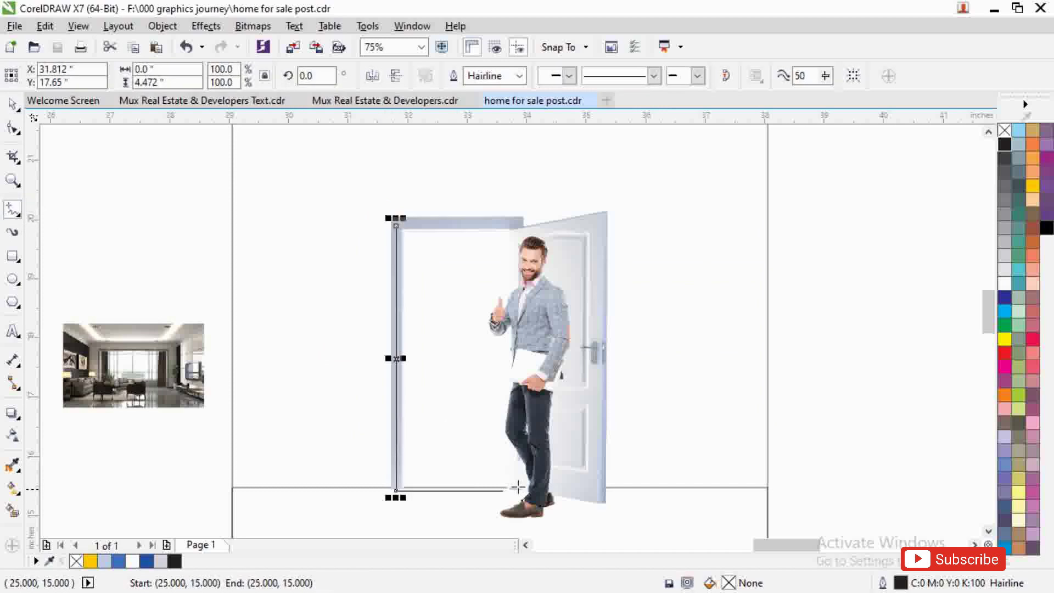
{"action": "left_click", "coordinate": [397, 490]}
{"action": "left_click", "coordinate": [549, 489]}
{"action": "left_click", "coordinate": [549, 243]}
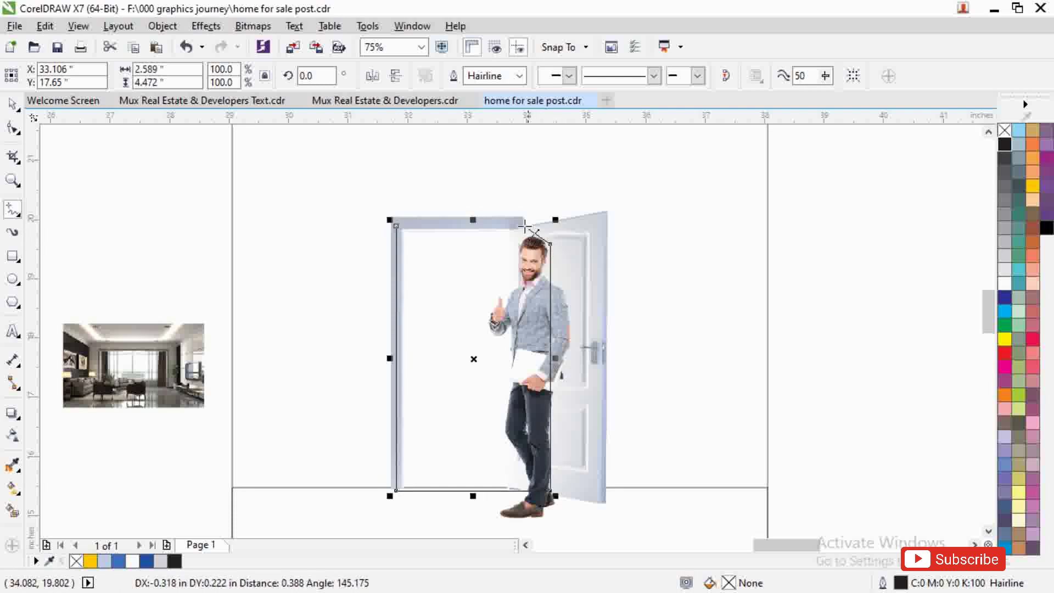
{"action": "left_click", "coordinate": [512, 220]}
{"action": "left_click", "coordinate": [397, 225]}
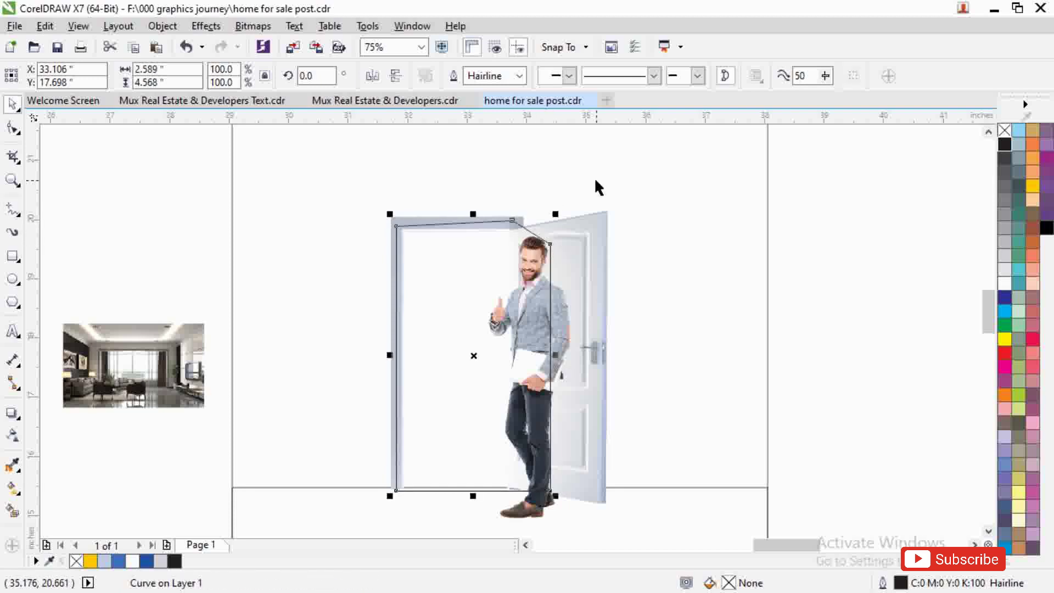
{"action": "key", "text": "space"}
PowerClip the living-room photo inside the outline drawn over the door opening.
{"action": "left_click", "coordinate": [130, 343]}
{"action": "right_click", "coordinate": [130, 342]}
{"action": "left_click", "coordinate": [202, 120]}
{"action": "left_click", "coordinate": [443, 308]}
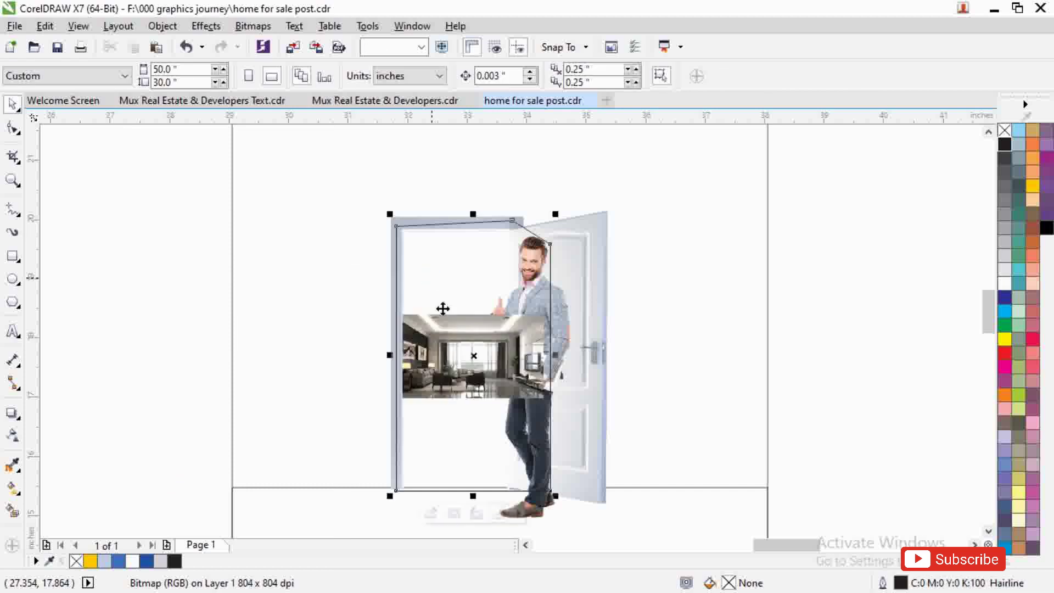
Enlarge and reposition the living-room photo within its PowerClip so its television side covers the door opening.
{"action": "left_click_drag", "start_coordinate": [523, 342], "coordinate": [473, 342]}
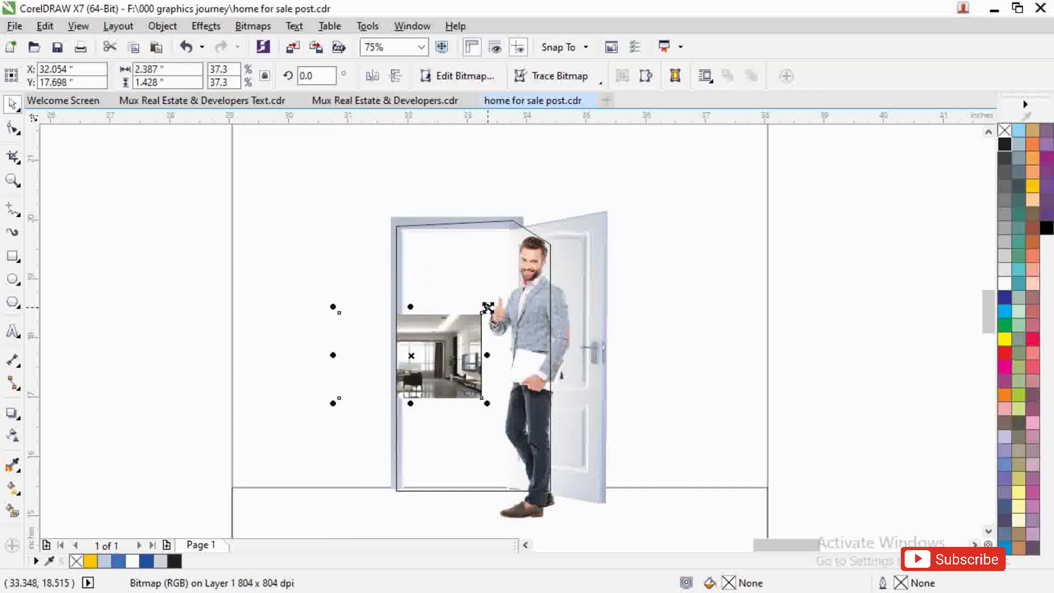
{"action": "left_click_drag", "start_coordinate": [488, 307], "coordinate": [654, 215]}
{"action": "left_click_drag", "start_coordinate": [443, 278], "coordinate": [368, 277]}
{"action": "left_click", "coordinate": [433, 295]}
{"action": "left_click_drag", "start_coordinate": [438, 293], "coordinate": [478, 287]}
Remove the outline of the clipped room shape and order it behind the door and the man.
{"action": "left_click", "coordinate": [473, 287]}
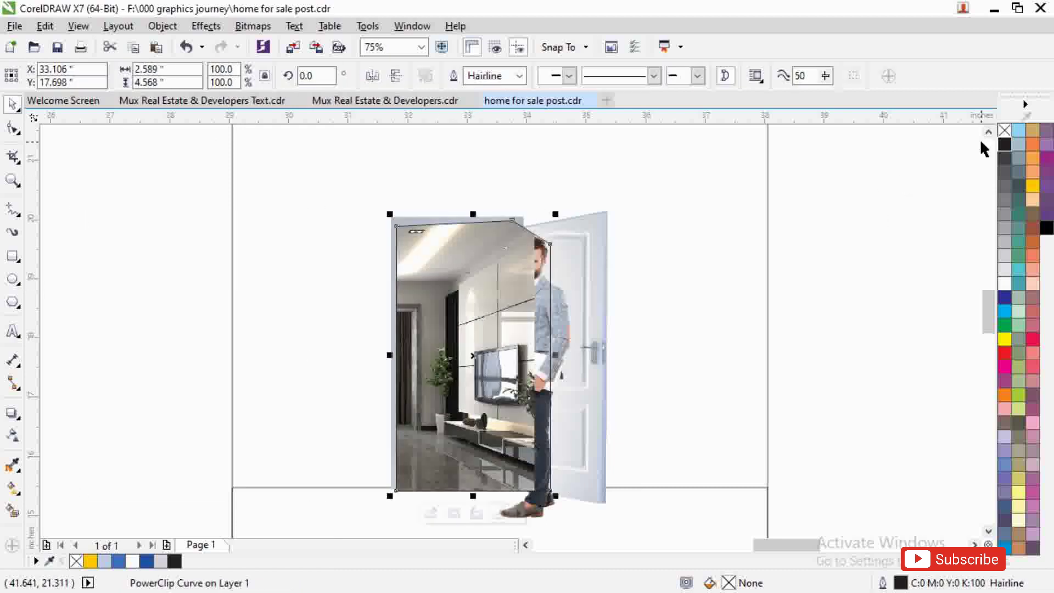
{"action": "left_click", "coordinate": [724, 201], "text": "shift"}
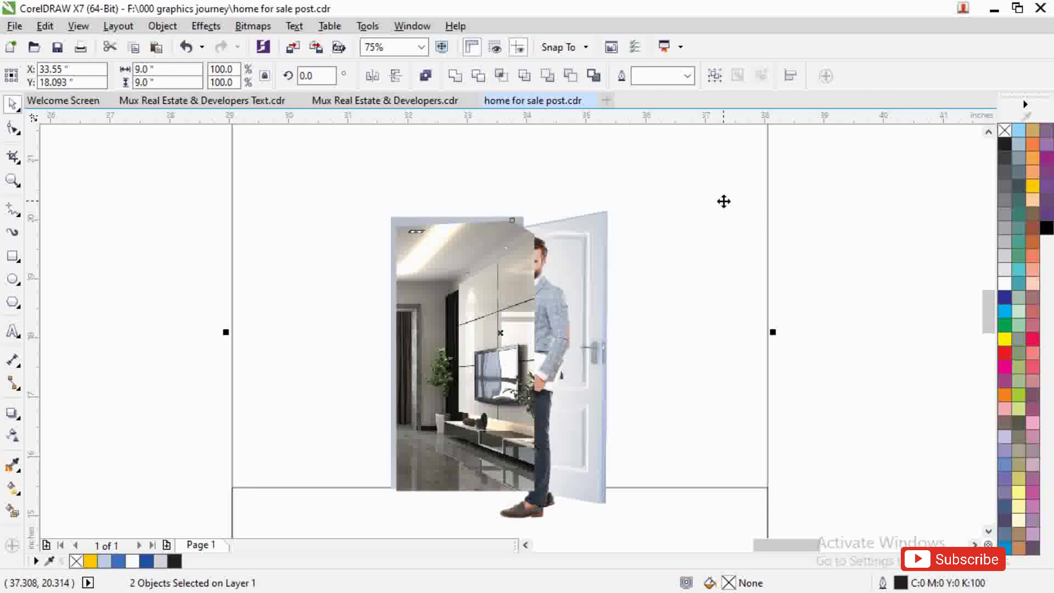
{"action": "left_click", "coordinate": [677, 490]}
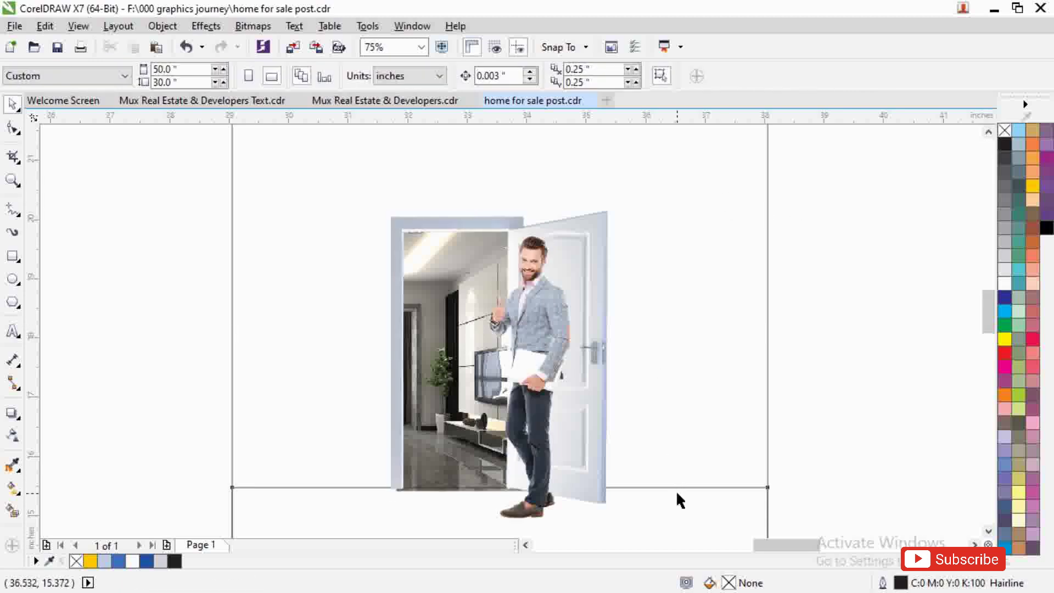
Fill the floor rectangle with the pale blue-grey #DAE5E7 sampled from the man's jacket and remove the rectangle's outline.
{"action": "left_click", "coordinate": [659, 487]}
{"action": "scroll", "coordinate": [706, 439], "scroll_direction": "down", "scroll_amount": 2}
{"action": "left_click_drag", "start_coordinate": [785, 347], "coordinate": [389, 522]}
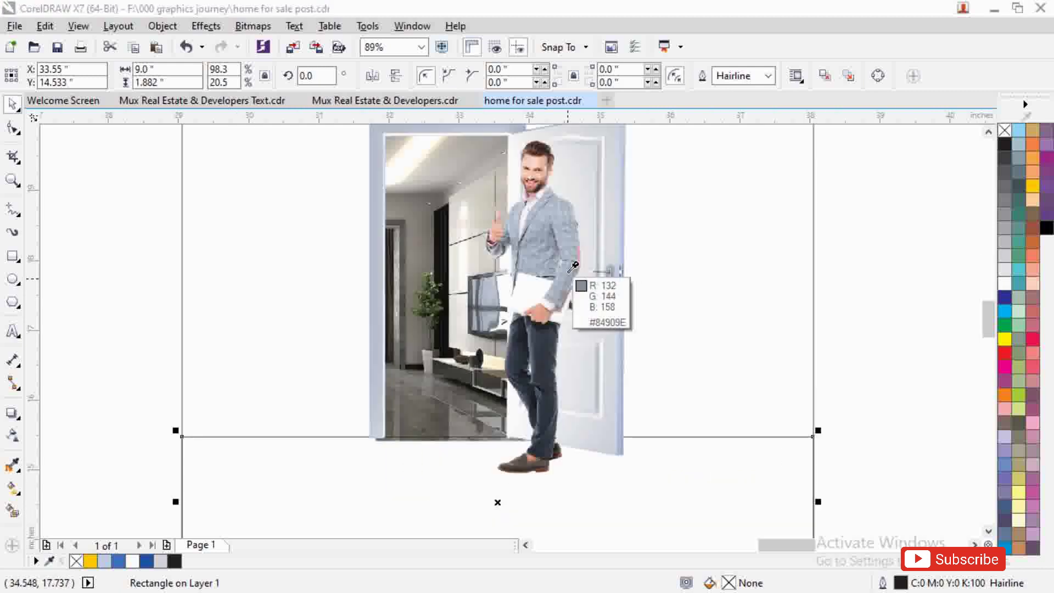
{"action": "left_click", "coordinate": [569, 276]}
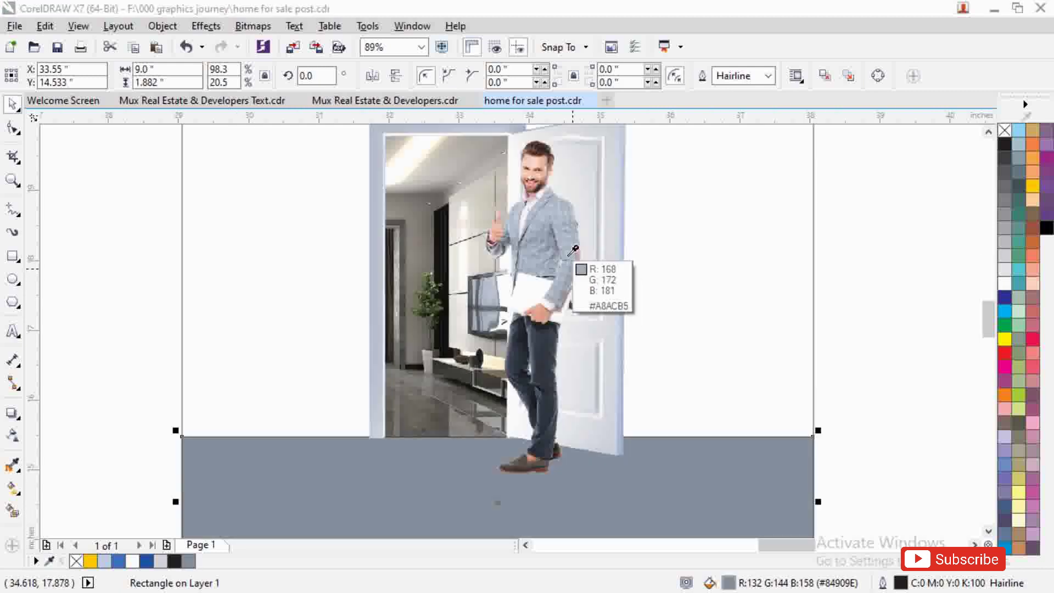
{"action": "left_click", "coordinate": [569, 249]}
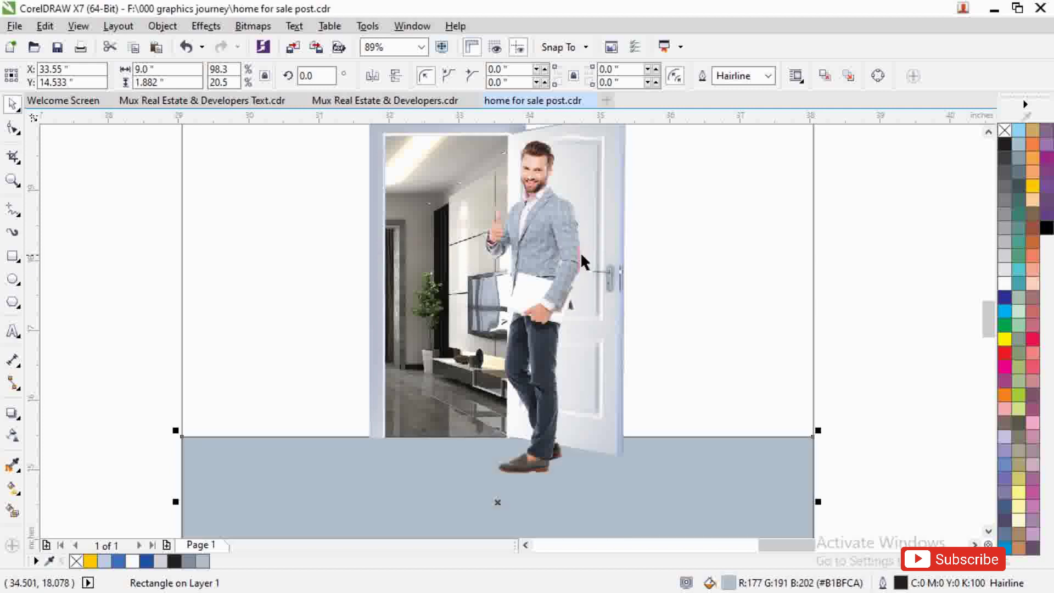
{"action": "key", "text": "F2"}
{"action": "left_click_drag", "start_coordinate": [664, 269], "coordinate": [496, 209]}
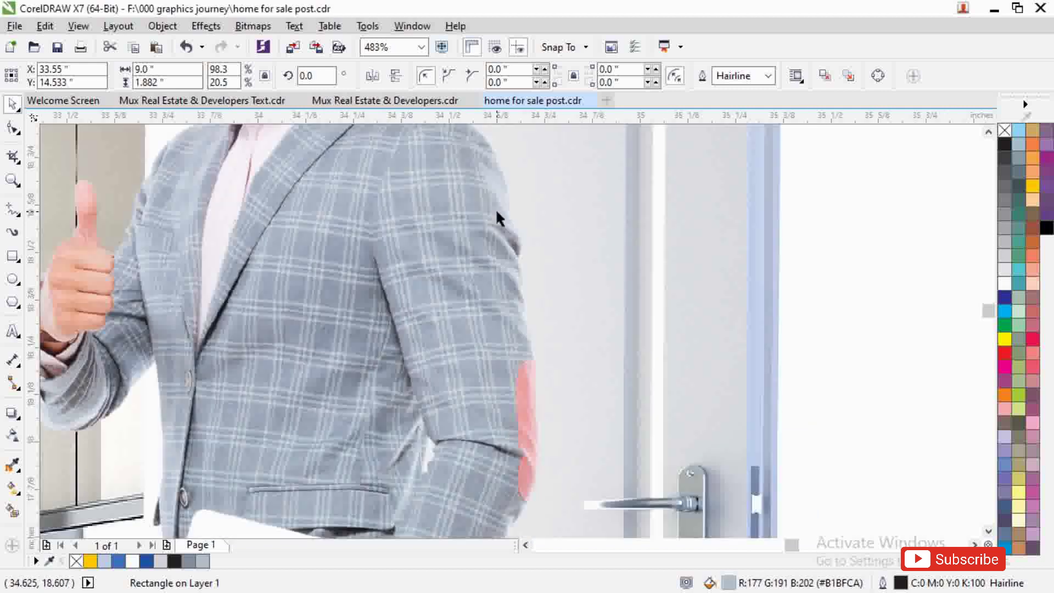
{"action": "left_click", "coordinate": [460, 226]}
{"action": "key", "text": "shift+F4"}
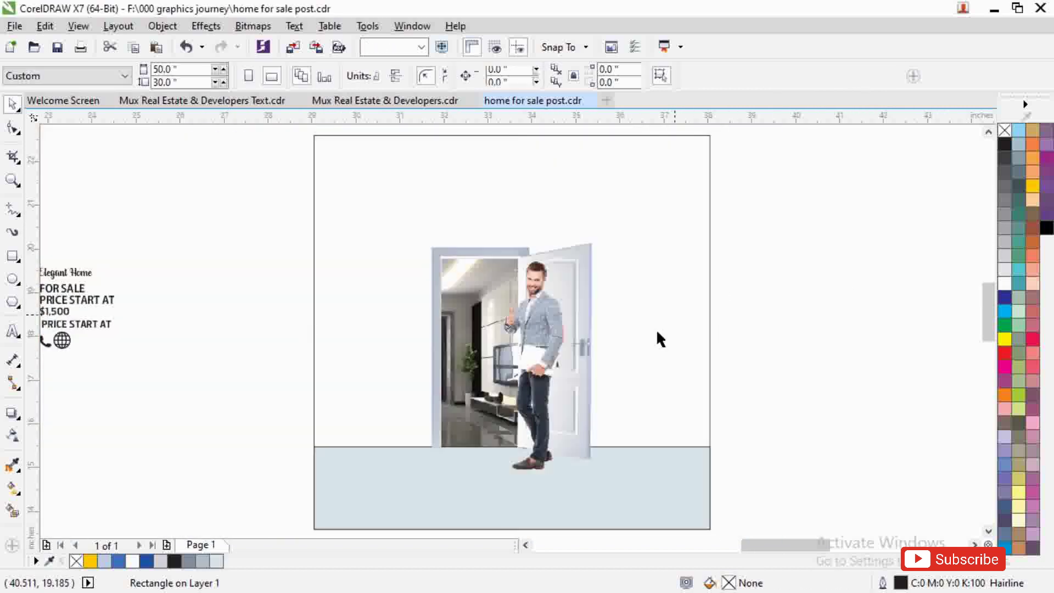
{"action": "left_click", "coordinate": [654, 459]}
{"action": "right_click", "coordinate": [1009, 134]}
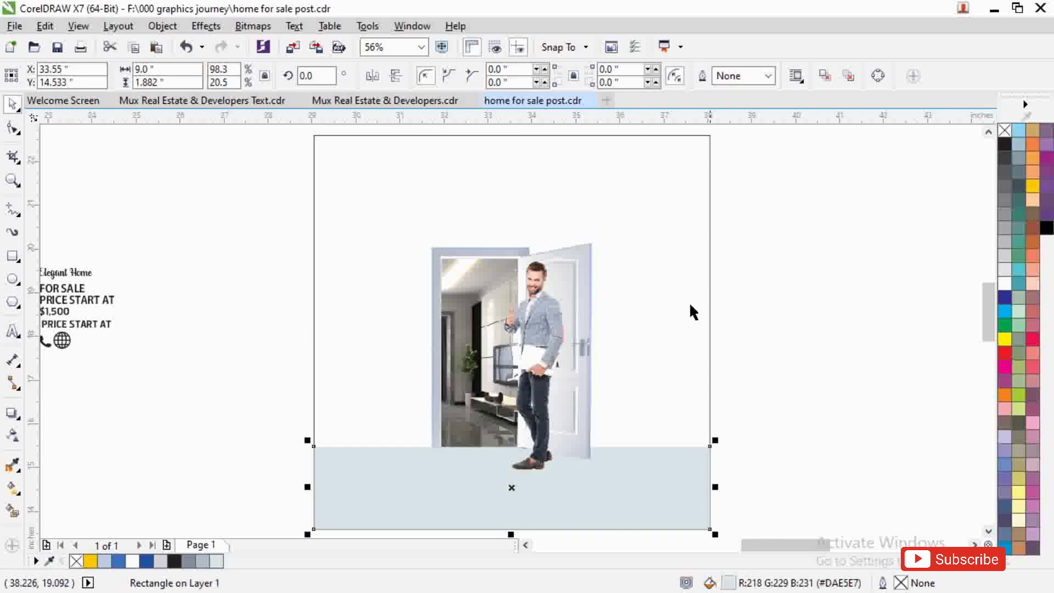
Fill the square background with the dark colour #394048 sampled from the man's trousers.
{"action": "left_click", "coordinate": [683, 303]}
{"action": "key", "text": "i"}
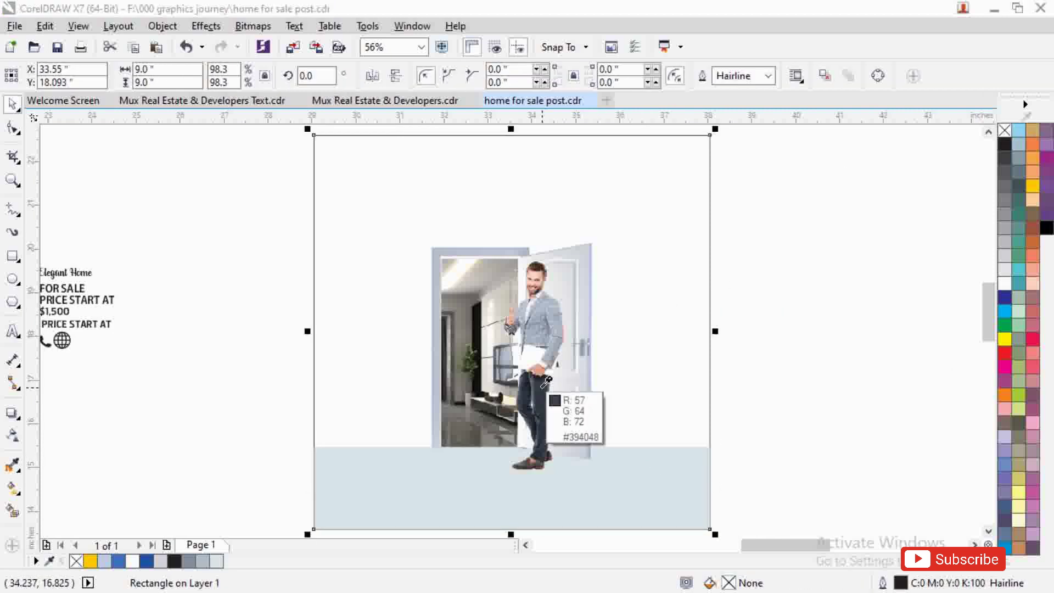
{"action": "left_click", "coordinate": [546, 381]}
Change the background to an elliptical fountain fill and extend its dark outer end slightly beyond the square's edge.
{"action": "key", "text": "g"}
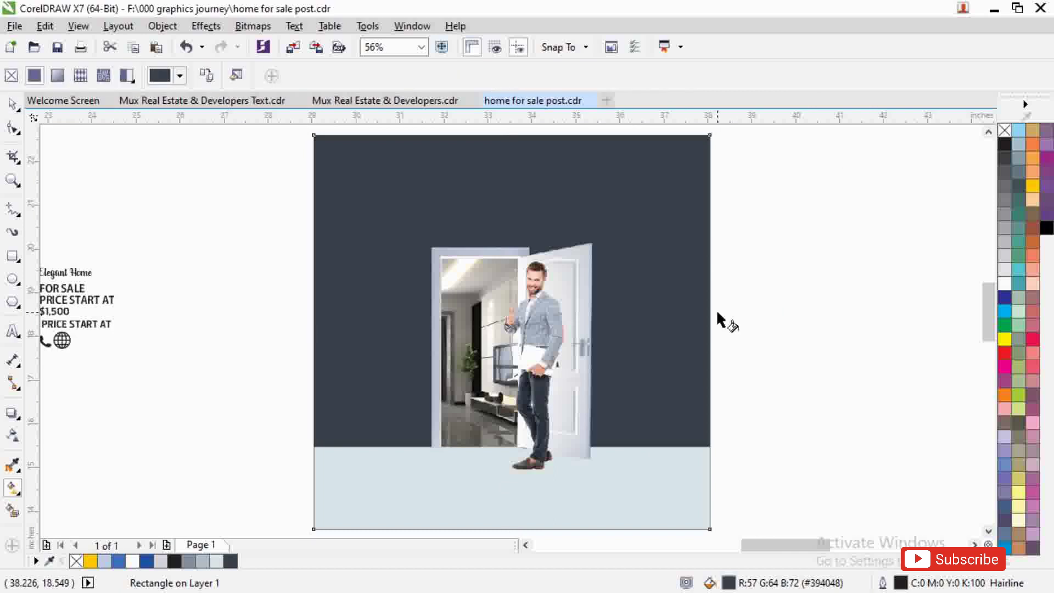
{"action": "left_click", "coordinate": [58, 76]}
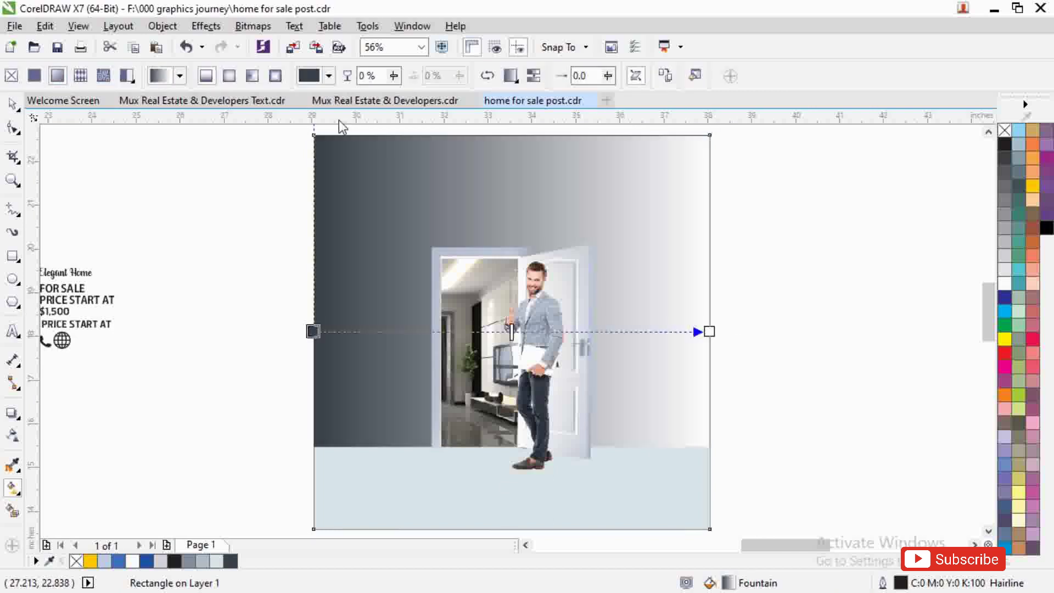
{"action": "left_click", "coordinate": [229, 76]}
{"action": "left_click_drag", "start_coordinate": [711, 332], "coordinate": [725, 331]}
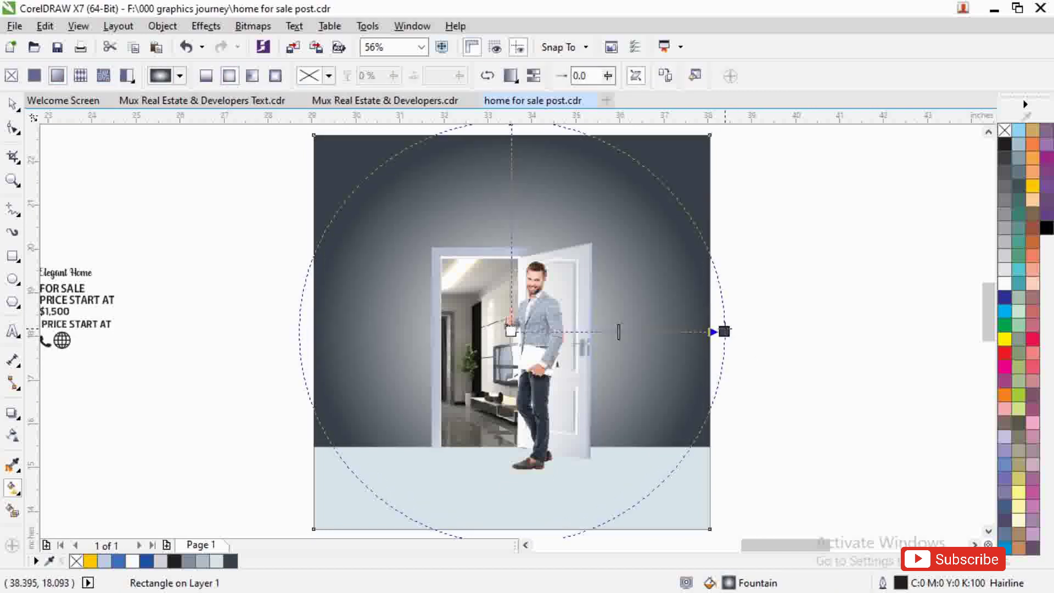
Set the centre colour of the background's fountain fill to the RGB blue #5C5ED1.
{"action": "left_click", "coordinate": [511, 331]}
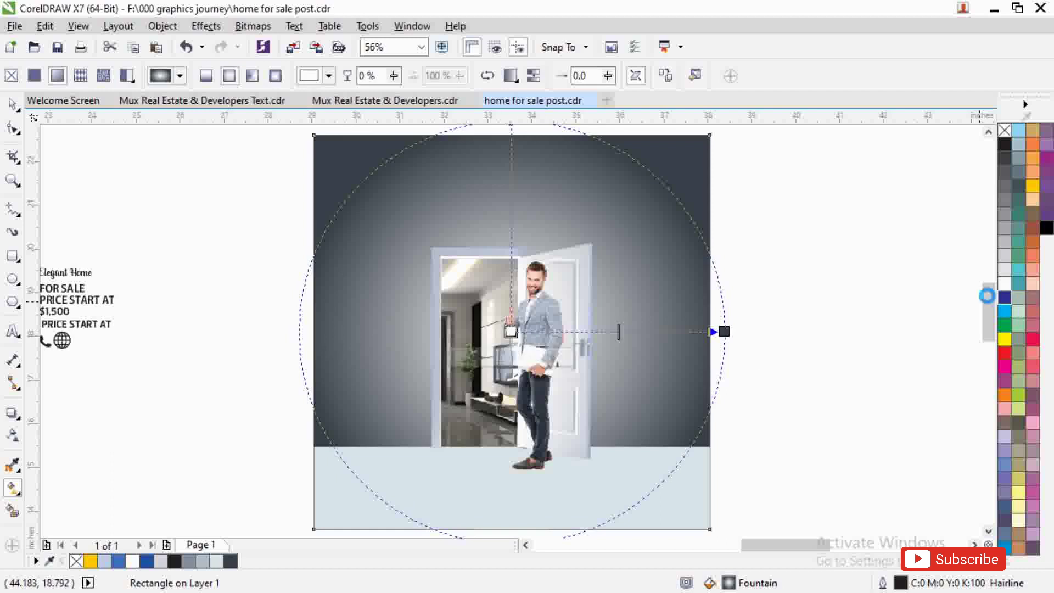
{"action": "left_click", "coordinate": [1005, 297]}
{"action": "left_click", "coordinate": [329, 76]}
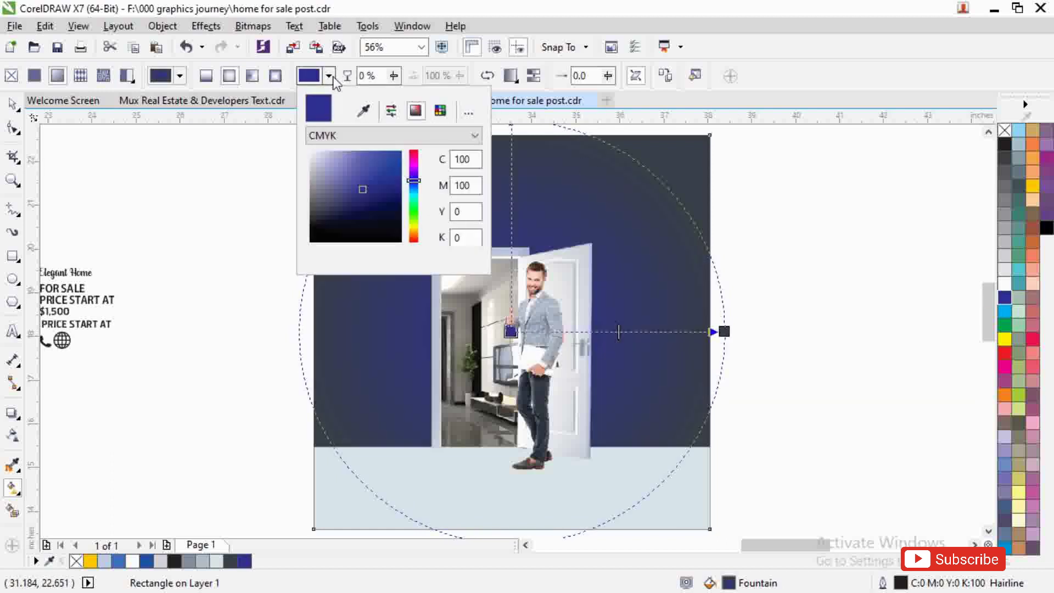
{"action": "left_click", "coordinate": [433, 144]}
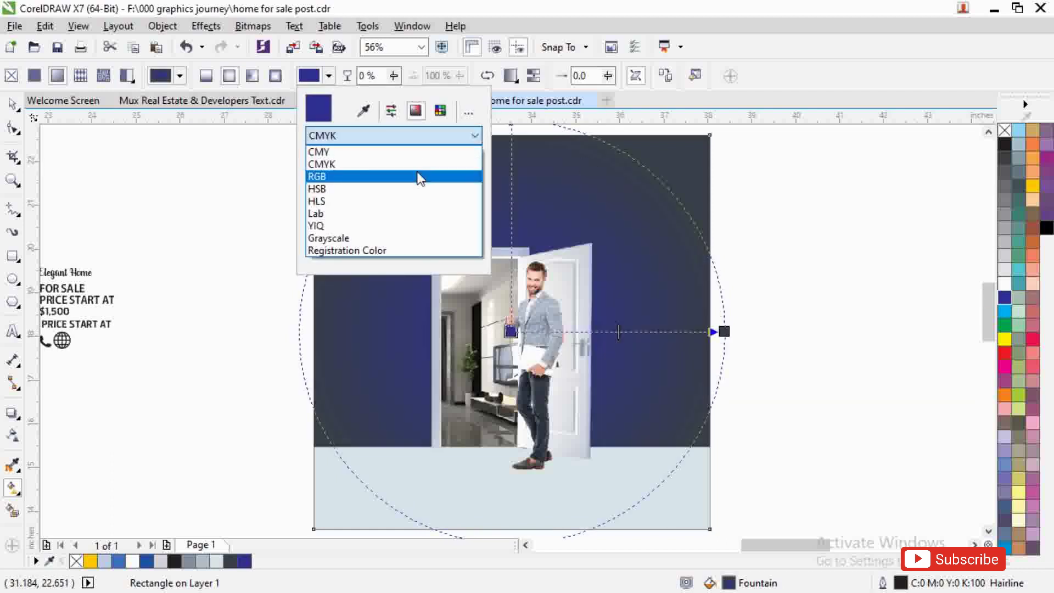
{"action": "left_click", "coordinate": [419, 175]}
{"action": "left_click", "coordinate": [372, 166]}
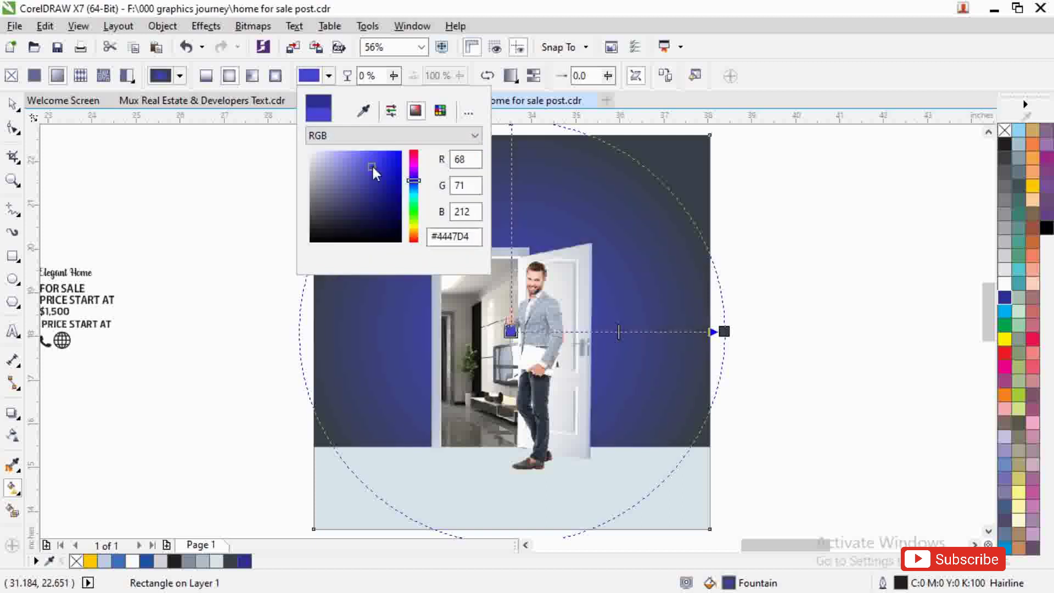
{"action": "left_click_drag", "start_coordinate": [373, 166], "coordinate": [361, 167]}
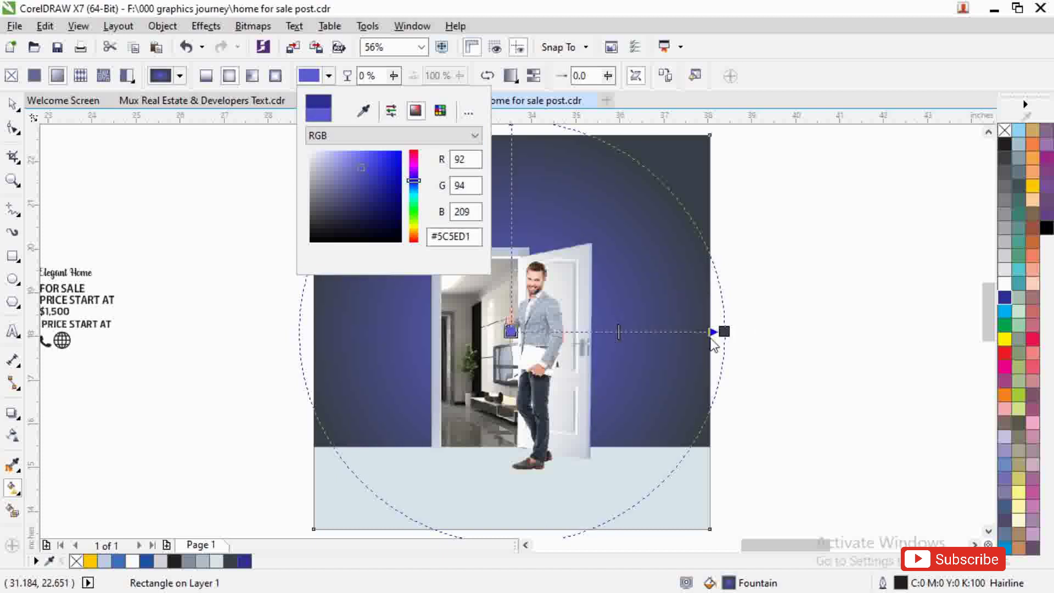
Widen the background's elliptical fountain fill well beyond the square's sides and remove the square's outline.
{"action": "left_click_drag", "start_coordinate": [725, 331], "coordinate": [794, 331]}
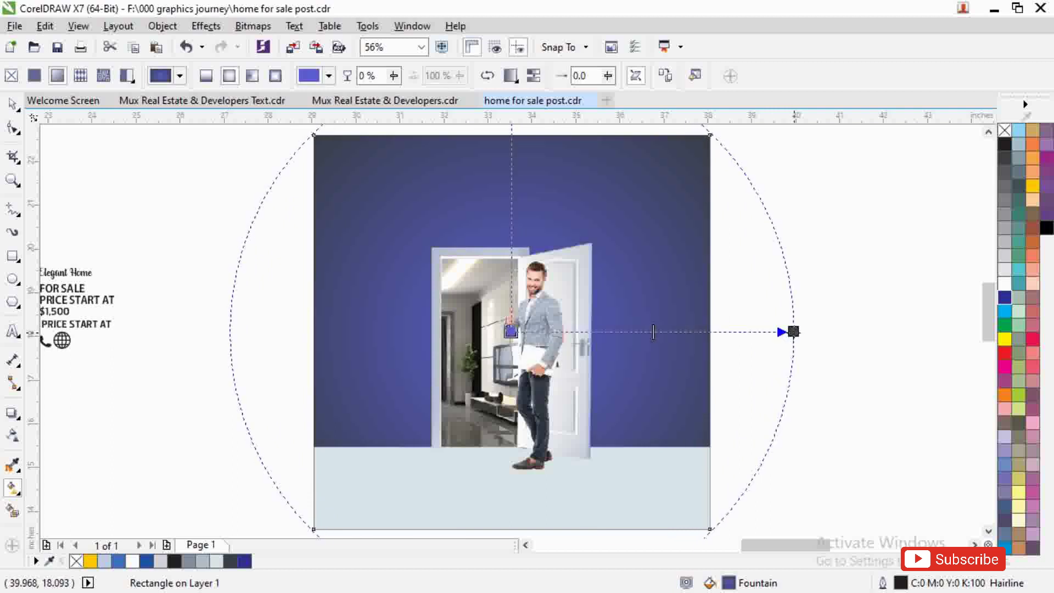
{"action": "key", "text": "space"}
{"action": "left_click", "coordinate": [689, 471]}
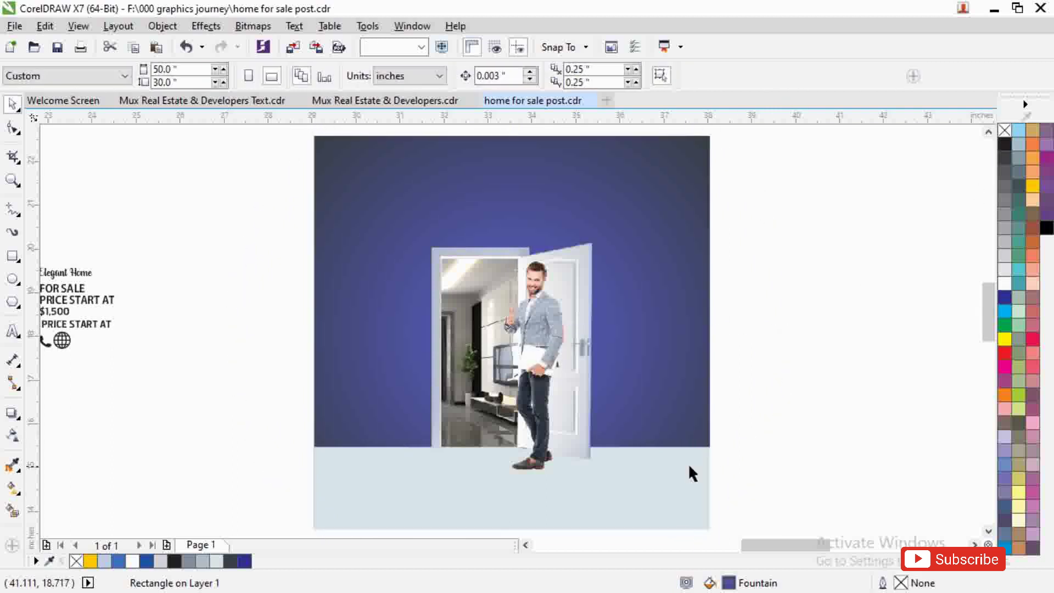
{"action": "left_click", "coordinate": [775, 358]}
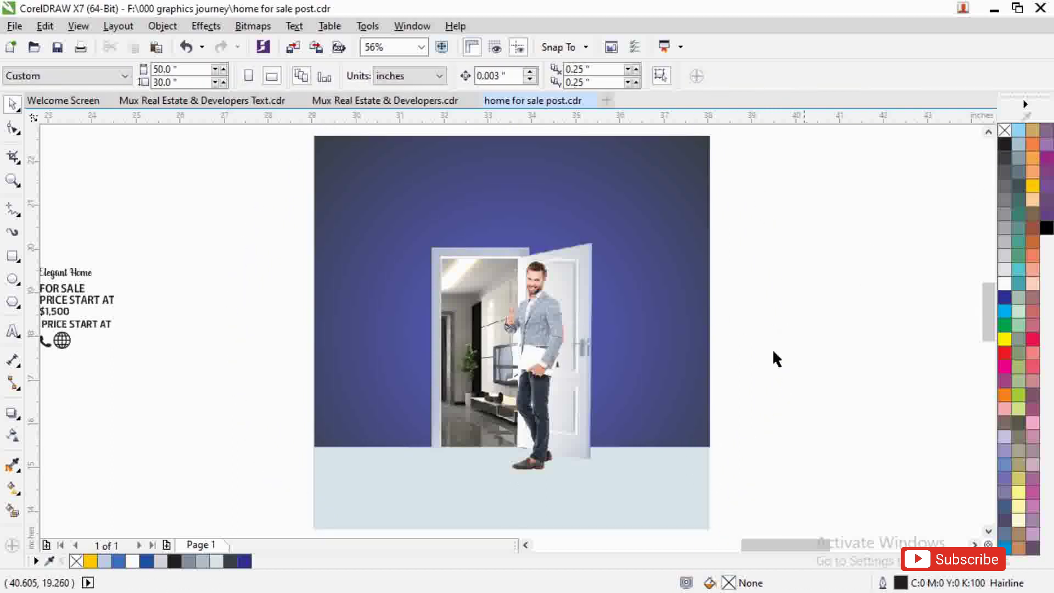
Fill the floor rectangle with the grey-blue #A8B4C4 sampled from the man's jacket.
{"action": "left_click", "coordinate": [703, 462]}
{"action": "key", "text": "F2"}
{"action": "left_click_drag", "start_coordinate": [776, 496], "coordinate": [389, 295]}
{"action": "key", "text": "i"}
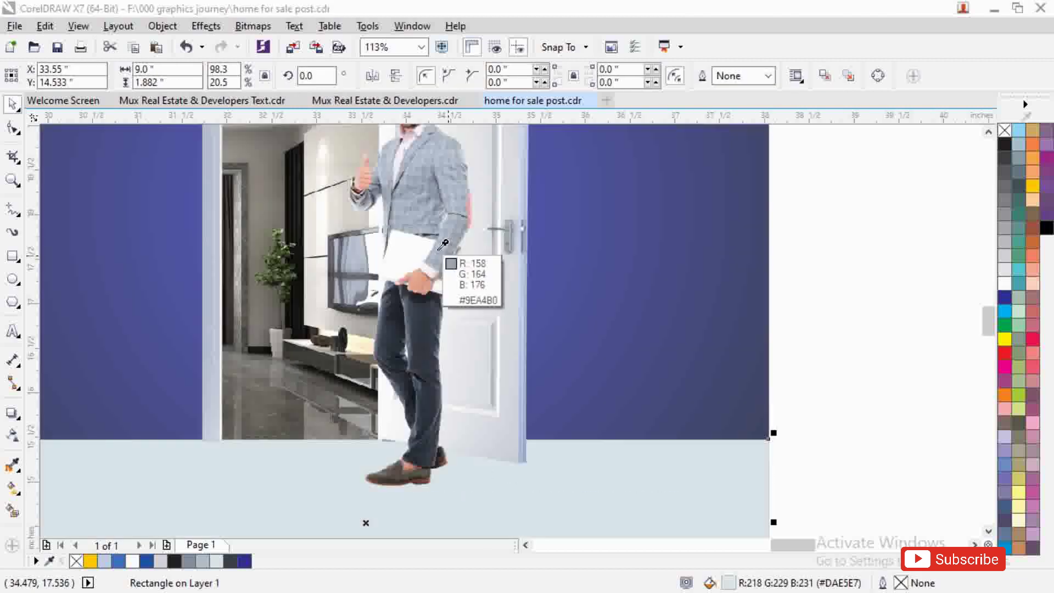
{"action": "left_click", "coordinate": [437, 251]}
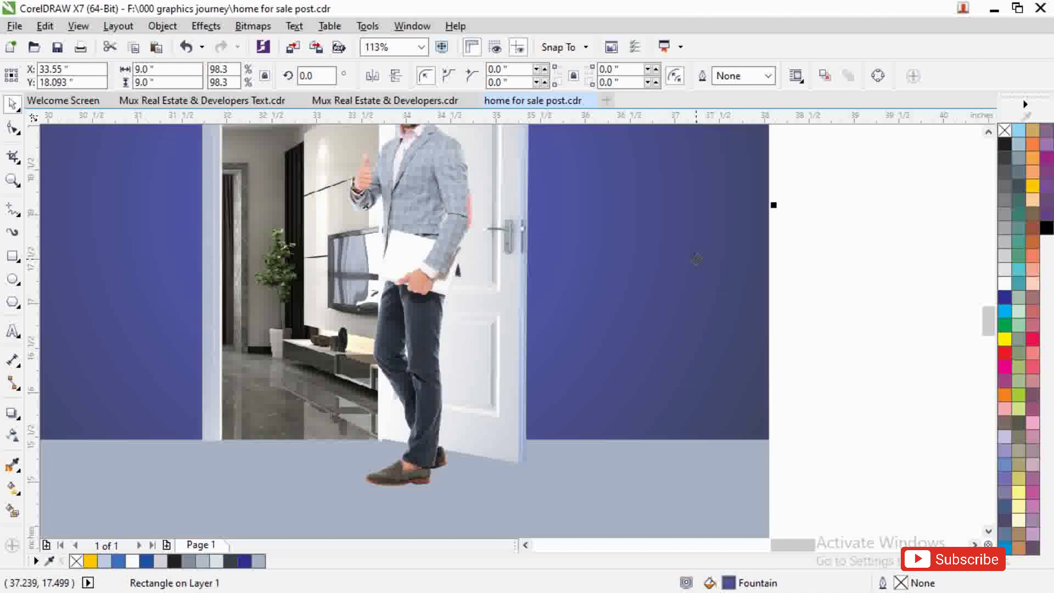
{"action": "key", "text": "F3"}
{"action": "left_click", "coordinate": [756, 282]}
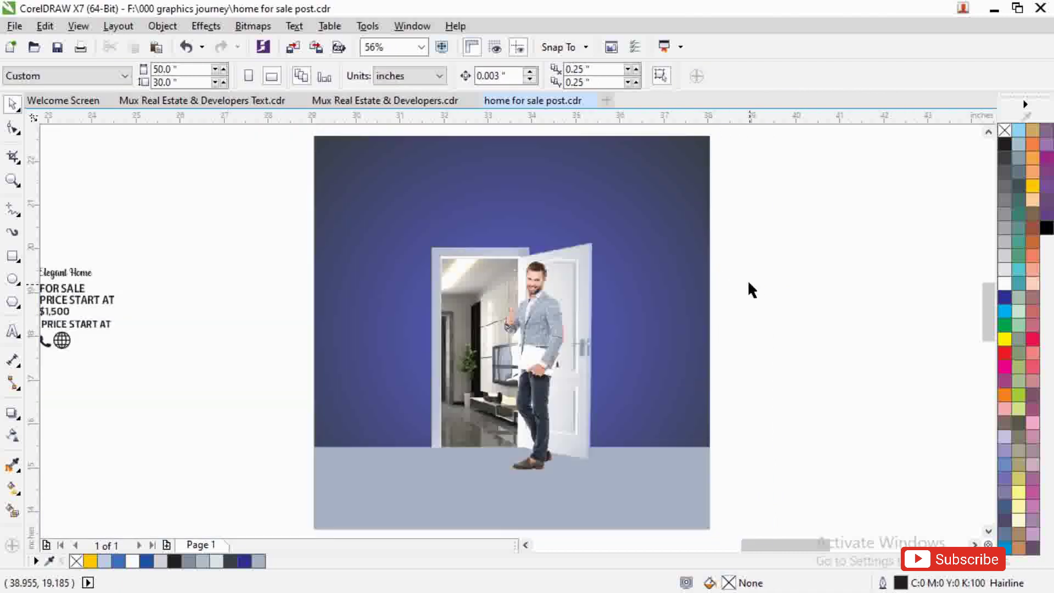
Place the cloud image behind the upper left of the door frame and enlarge it to about 4.82 by 2.23 inches.
{"action": "left_click_drag", "start_coordinate": [58, 377], "coordinate": [456, 258]}
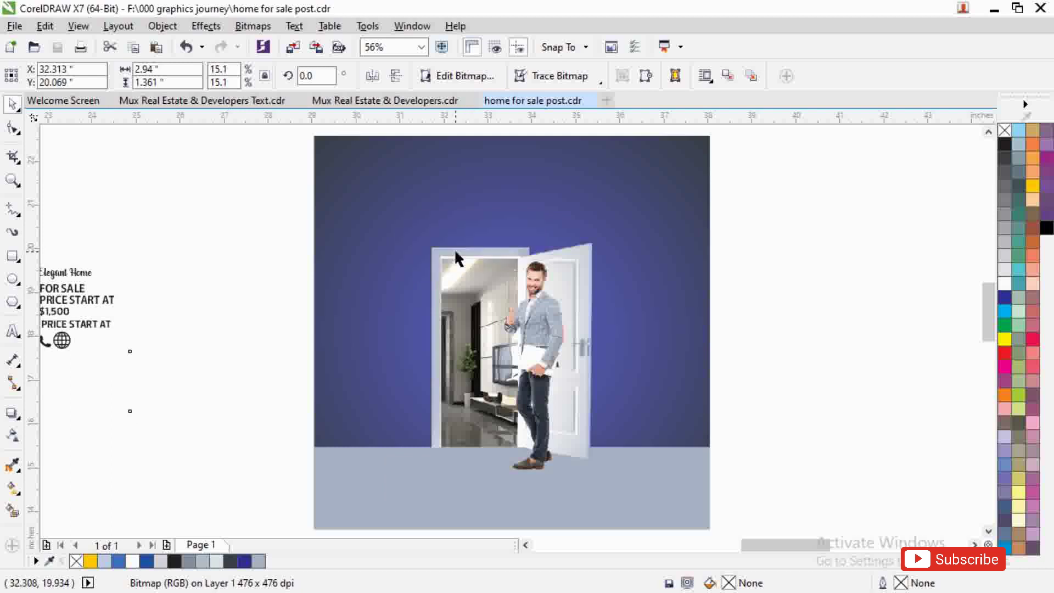
{"action": "left_click", "coordinate": [643, 182], "text": "shift"}
{"action": "left_click", "coordinate": [584, 212], "text": "shift"}
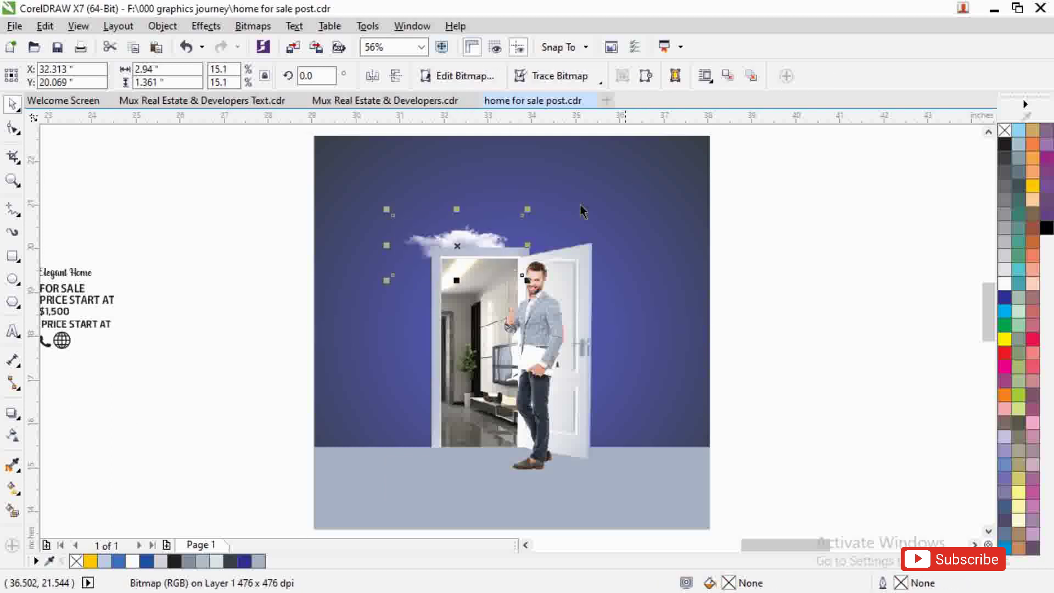
{"action": "left_click_drag", "start_coordinate": [525, 279], "coordinate": [540, 286]}
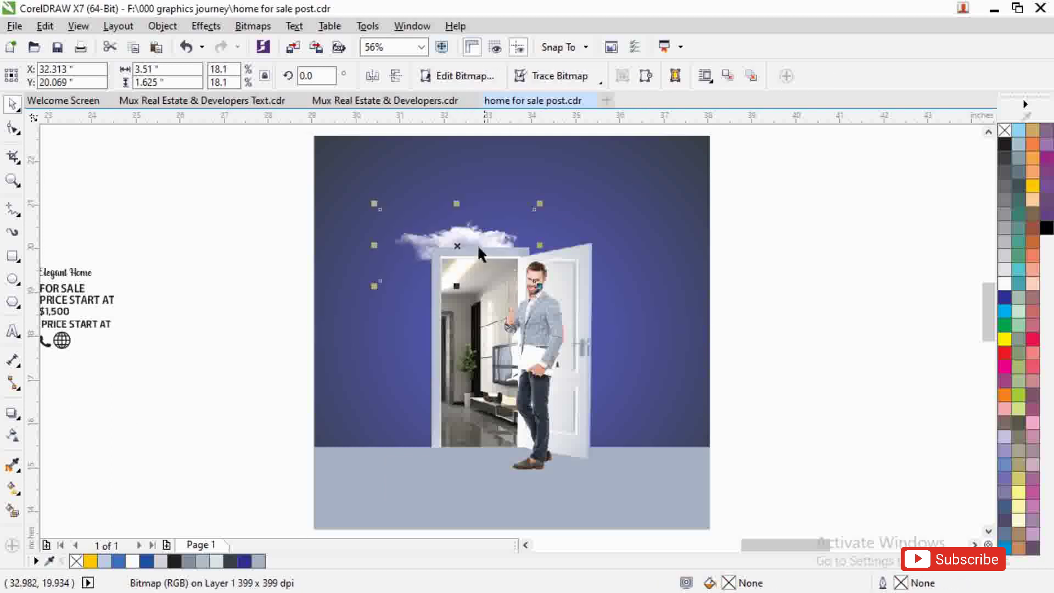
{"action": "left_click_drag", "start_coordinate": [457, 247], "coordinate": [439, 246]}
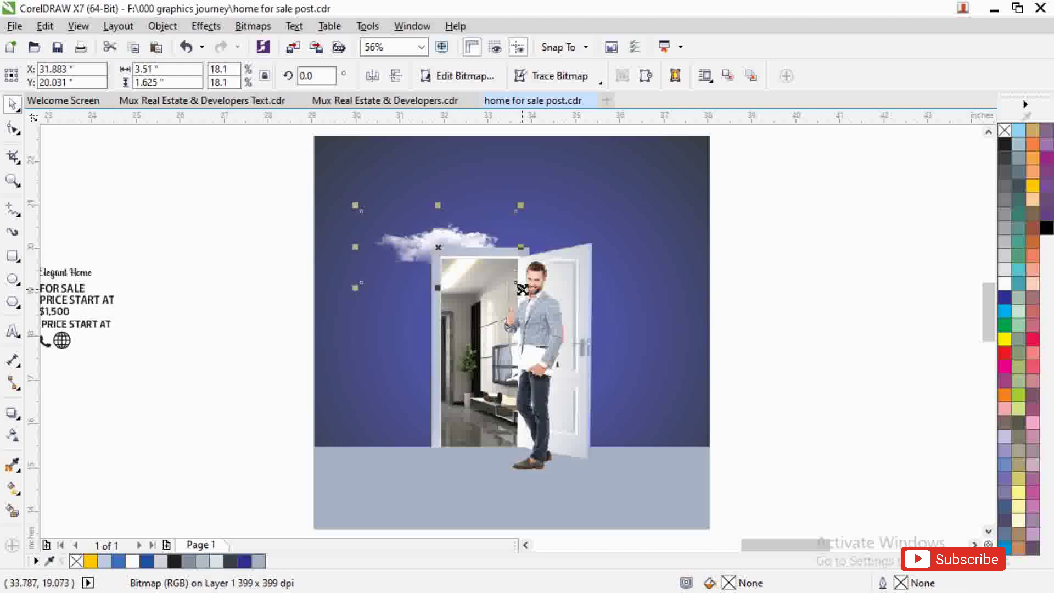
{"action": "left_click_drag", "start_coordinate": [523, 290], "coordinate": [538, 296]}
{"action": "left_click_drag", "start_coordinate": [440, 247], "coordinate": [441, 251]}
{"action": "left_click_drag", "start_coordinate": [538, 205], "coordinate": [551, 196]}
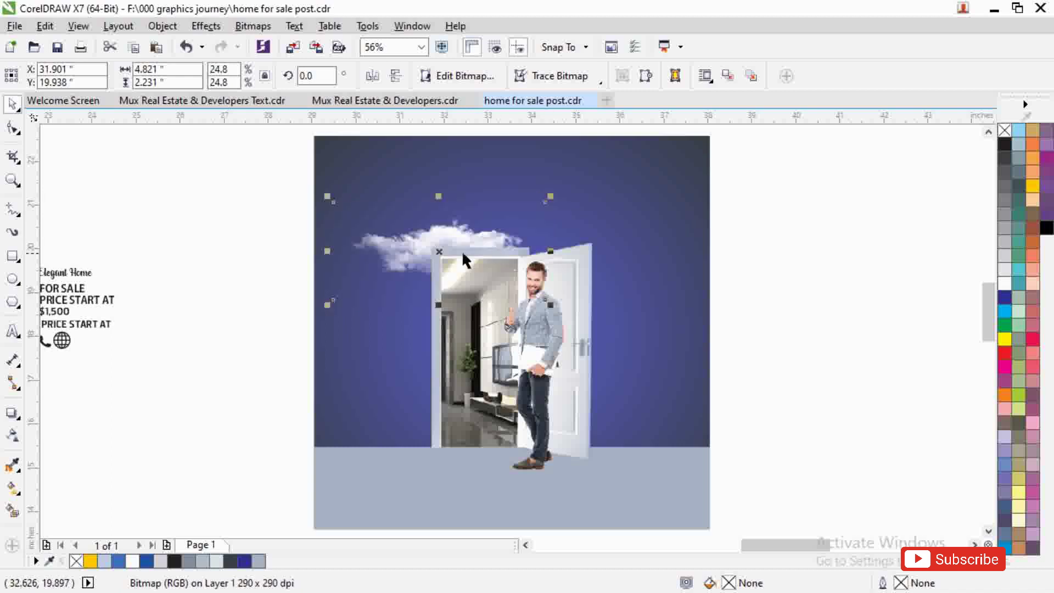
Place a copy of the cloud behind the open door's right edge and scale it to about 4.63 by 2.15 inches.
{"action": "left_click_drag", "start_coordinate": [443, 254], "coordinate": [586, 309]}
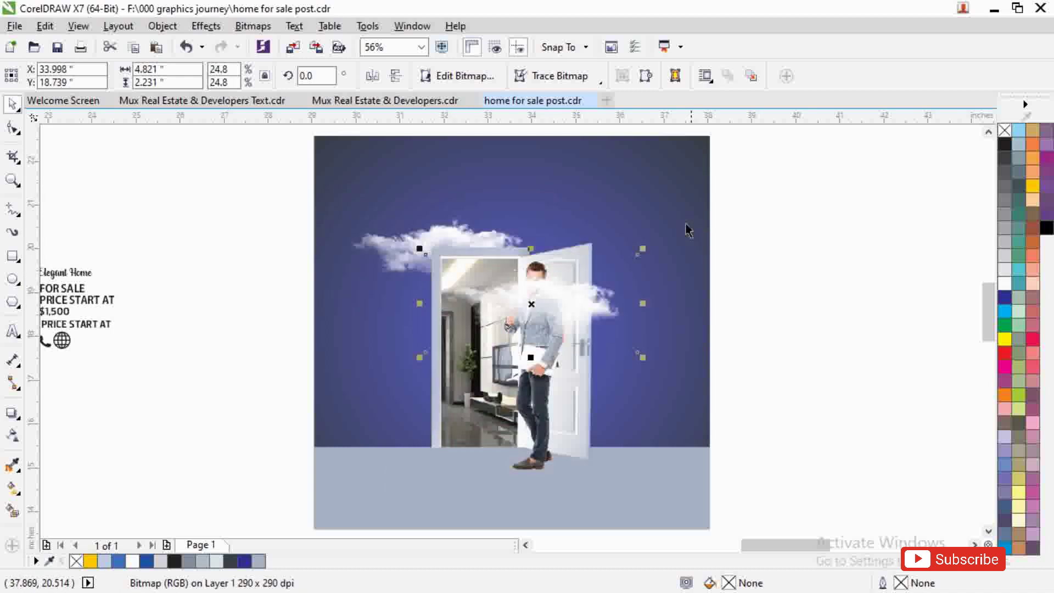
{"action": "left_click", "coordinate": [625, 311]}
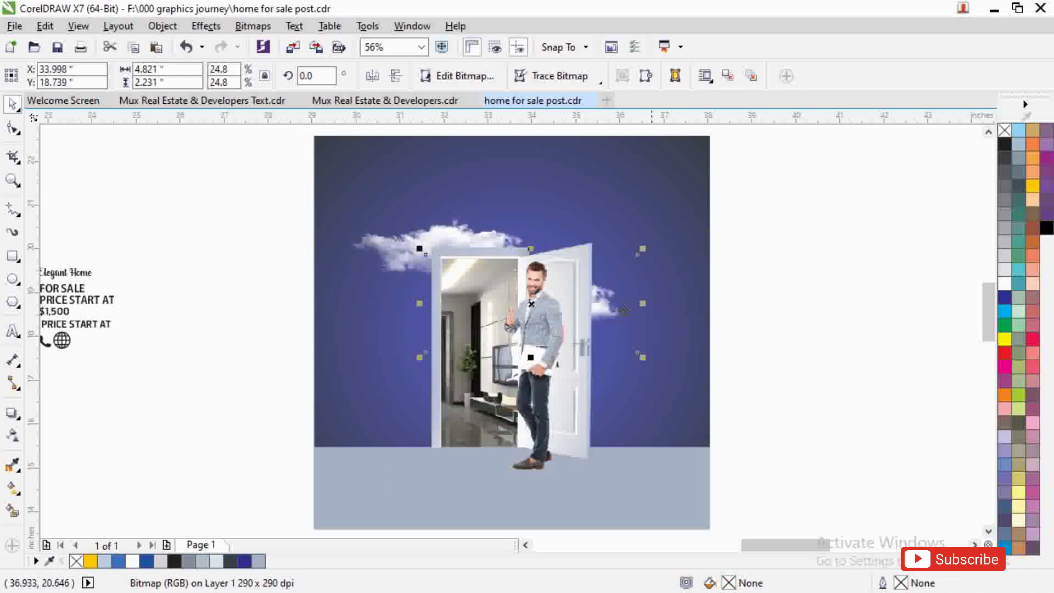
{"action": "left_click_drag", "start_coordinate": [612, 316], "coordinate": [626, 323]}
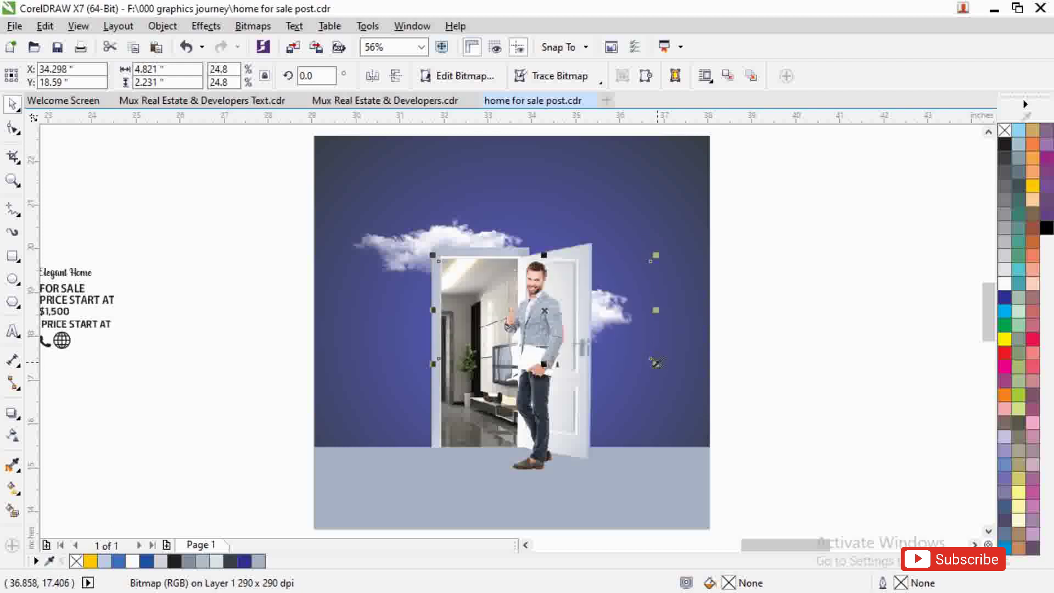
{"action": "left_click_drag", "start_coordinate": [656, 362], "coordinate": [626, 303]}
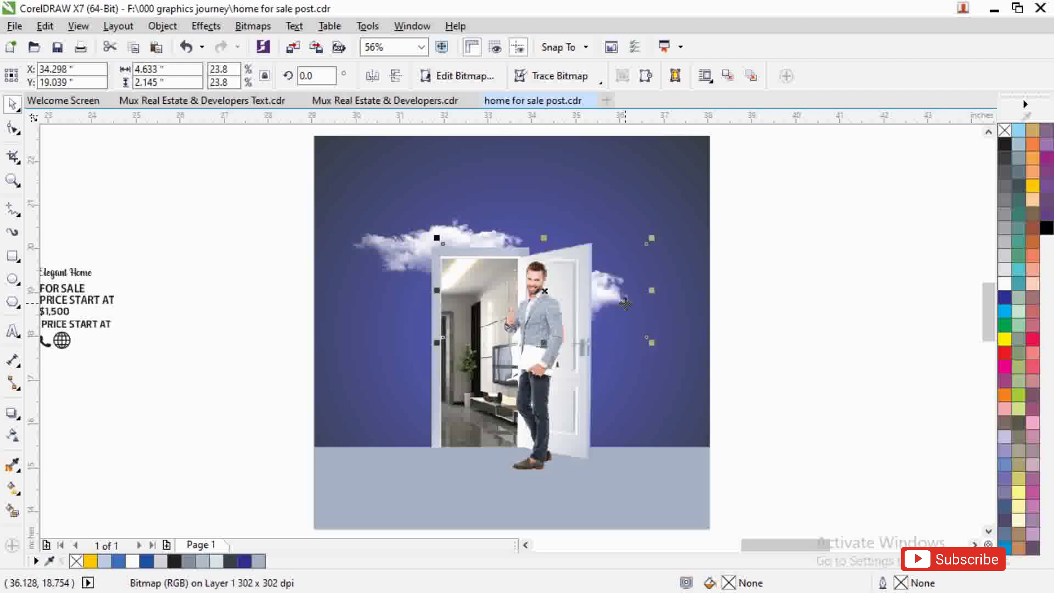
{"action": "left_click", "coordinate": [773, 269]}
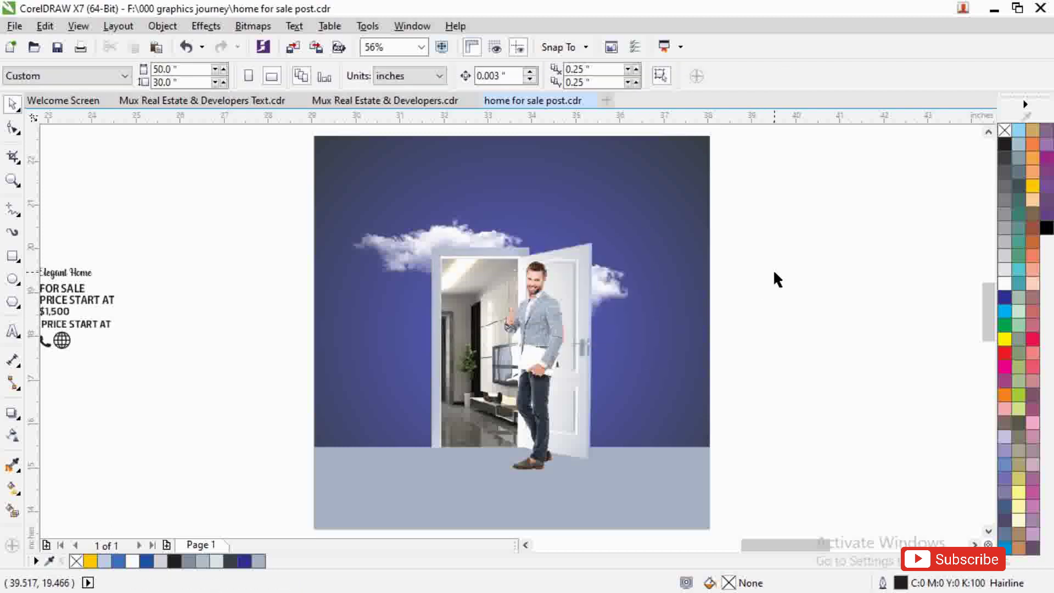
Place the dark circle over the door frame's left side, enlarge it to about 2.2 by 2.26 inches and fill it white.
{"action": "left_click", "coordinate": [687, 459]}
{"action": "left_click", "coordinate": [787, 407]}
{"action": "scroll", "coordinate": [269, 305], "scroll_direction": "down", "scroll_amount": 3}
{"action": "key", "text": "z"}
{"action": "left_click_drag", "start_coordinate": [544, 426], "coordinate": [137, 209]}
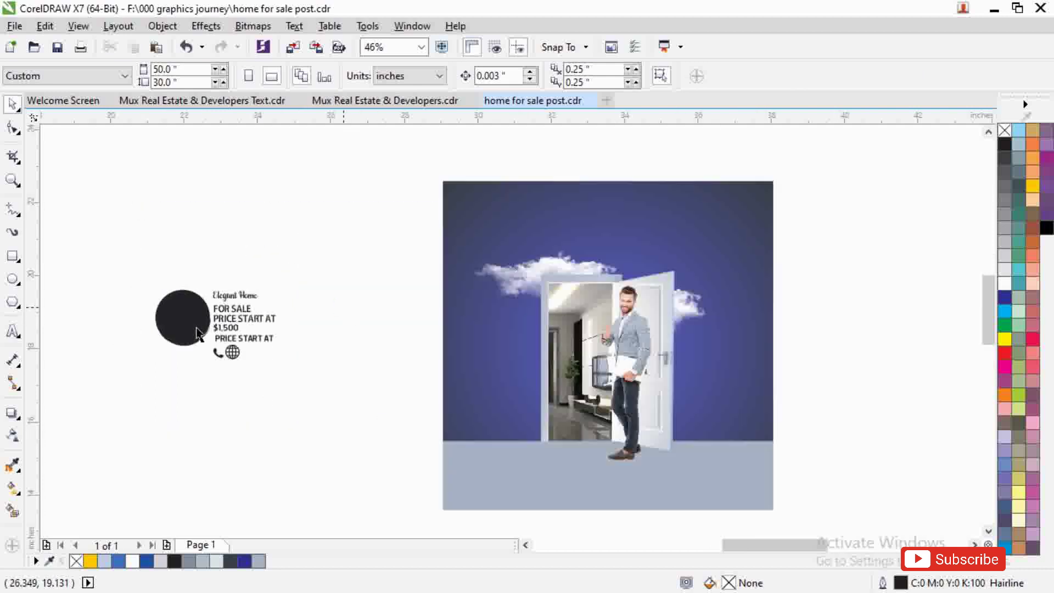
{"action": "left_click_drag", "start_coordinate": [196, 334], "coordinate": [539, 380]}
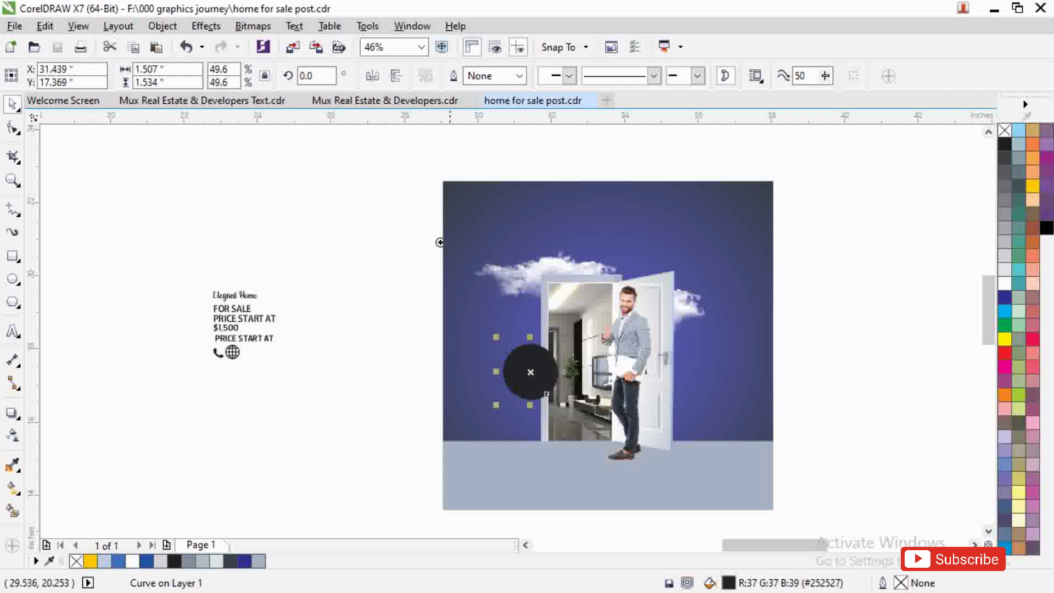
{"action": "left_click_drag", "start_coordinate": [394, 207], "coordinate": [804, 491]}
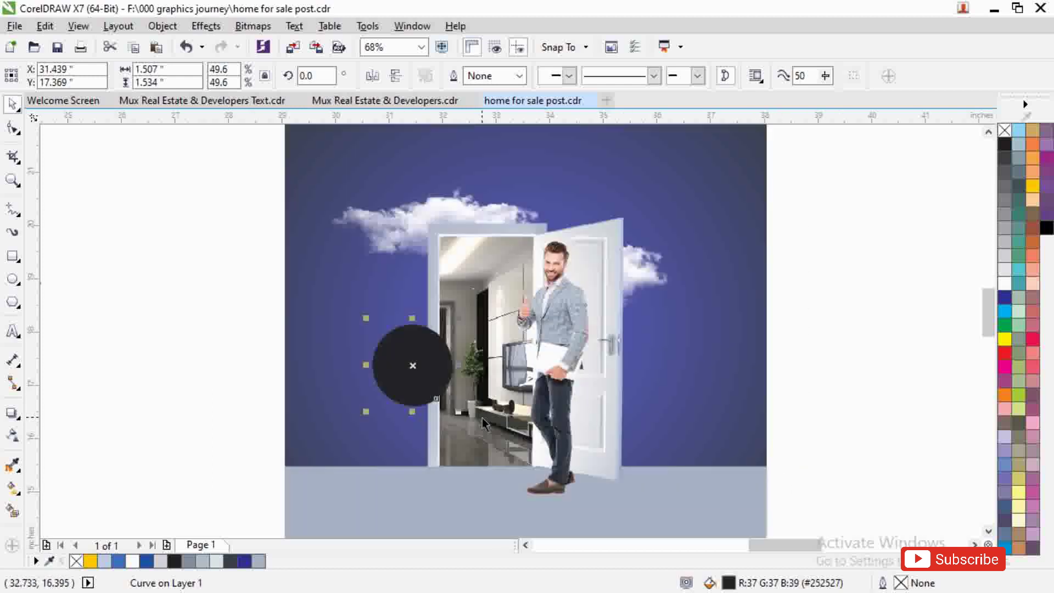
{"action": "left_click_drag", "start_coordinate": [461, 412], "coordinate": [484, 438]}
{"action": "mouse_move", "coordinate": [451, 360]}
{"action": "left_mouse_down"}
{"action": "mouse_move", "coordinate": [437, 355]}
{"action": "mouse_move", "coordinate": [439, 364]}
{"action": "left_mouse_up"}
{"action": "left_click", "coordinate": [1008, 279]}
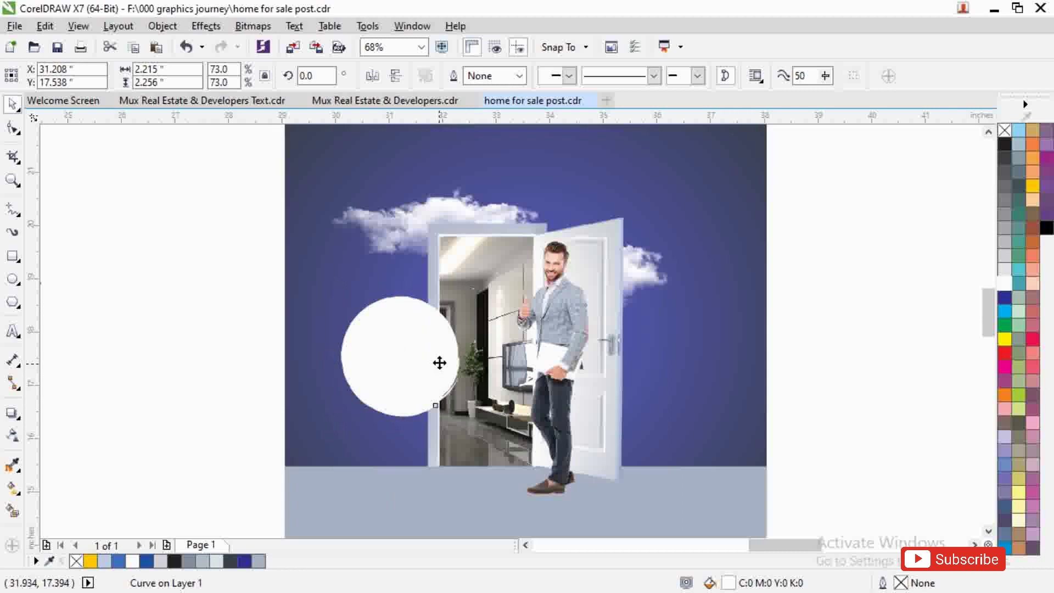
{"action": "left_click_drag", "start_coordinate": [439, 362], "coordinate": [439, 355]}
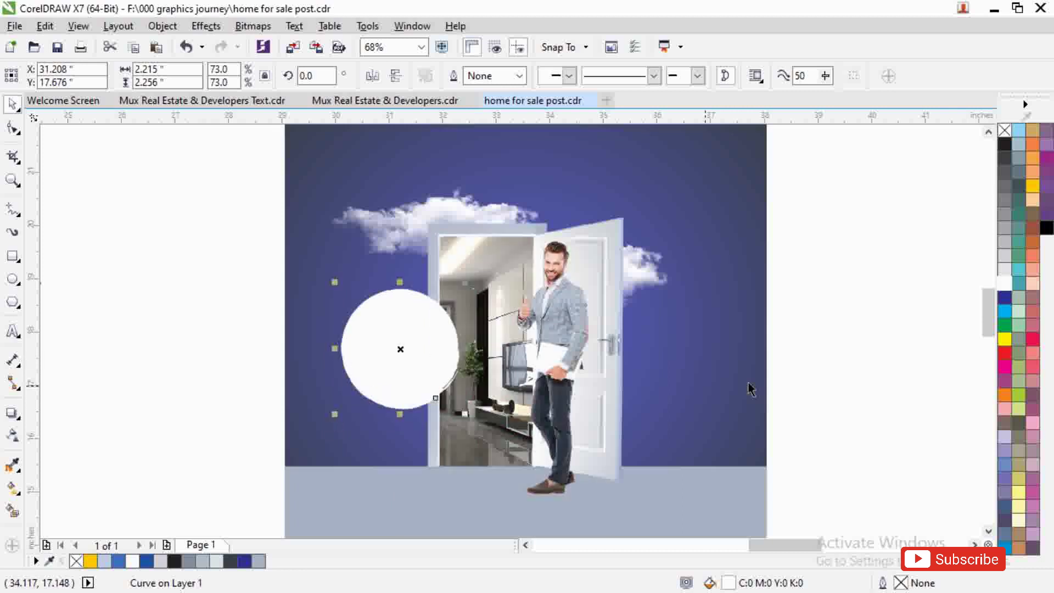
Refill the floor rectangle with a lighter grey sampled from the man's jacket.
{"action": "left_click", "coordinate": [846, 360]}
{"action": "left_click", "coordinate": [715, 480]}
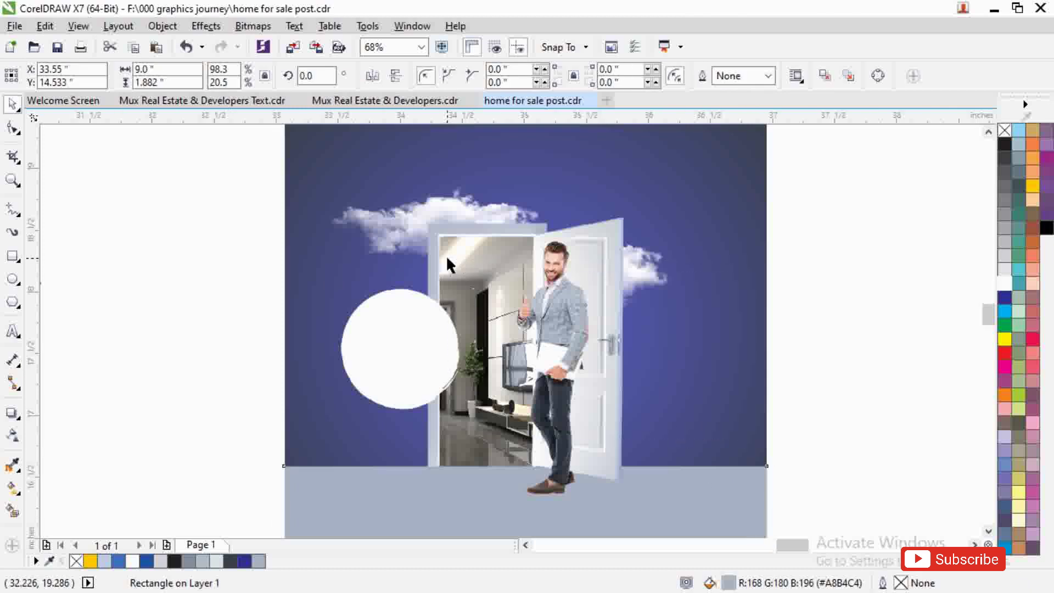
{"action": "scroll", "coordinate": [447, 263], "scroll_direction": "up", "scroll_amount": 3}
{"action": "key", "text": "i"}
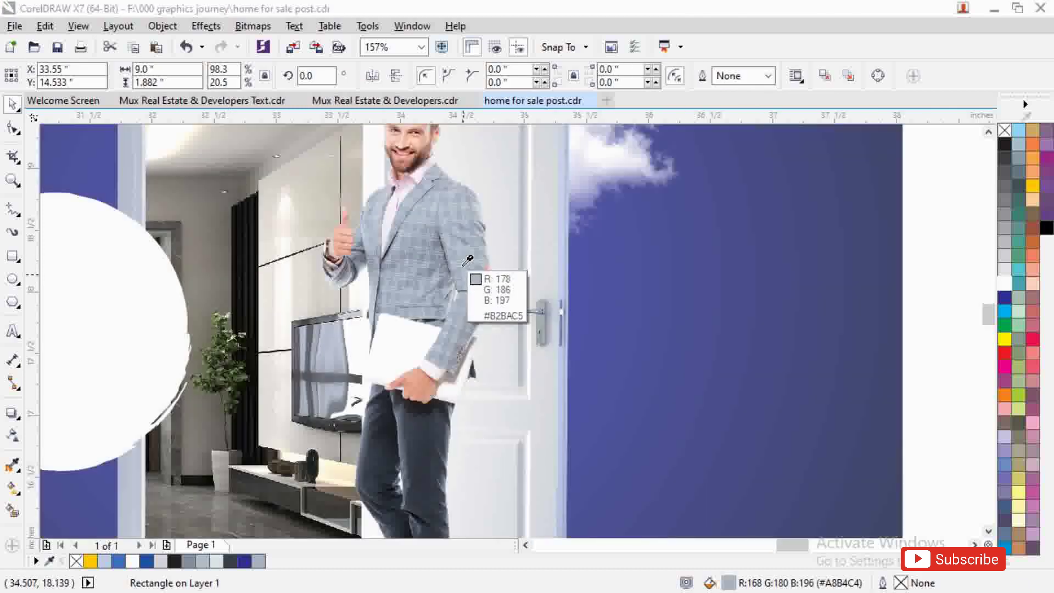
{"action": "left_click", "coordinate": [468, 258]}
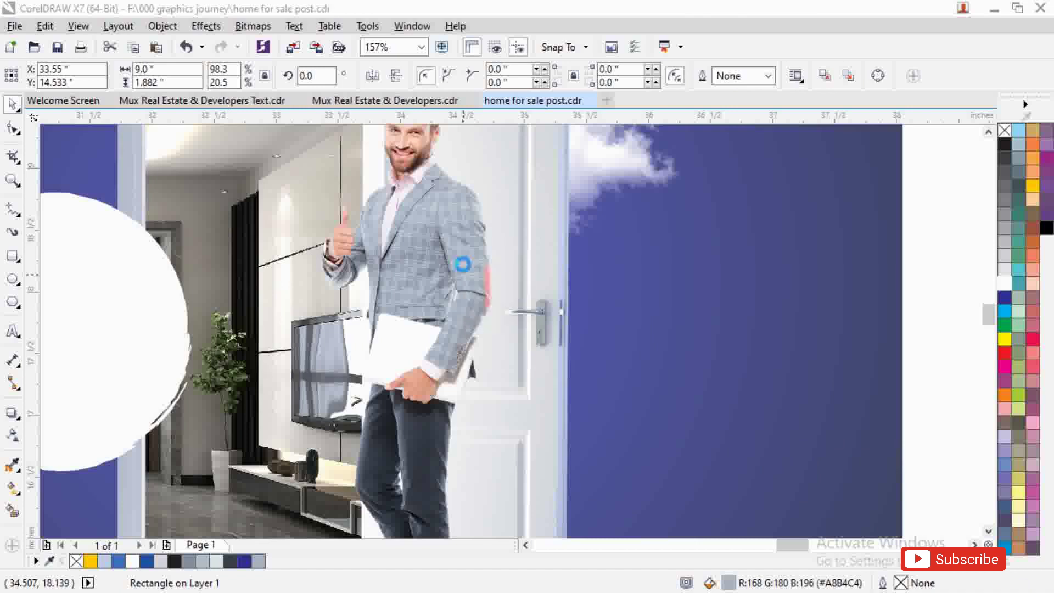
{"action": "left_click", "coordinate": [805, 304]}
{"action": "key", "text": "shift+F2"}
{"action": "left_click", "coordinate": [798, 305]}
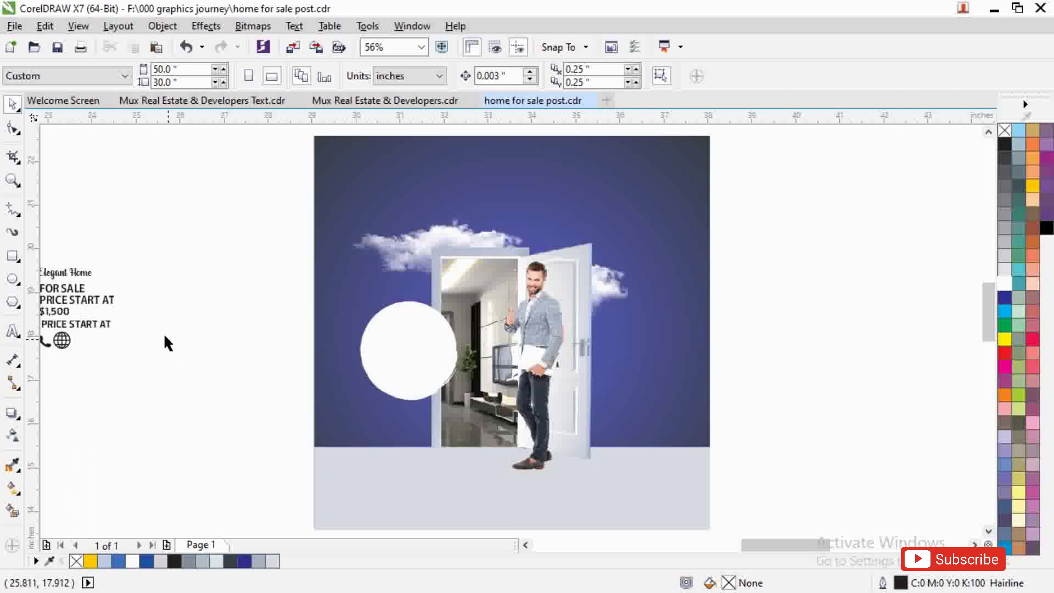
Move the texts "PRICE START AT" and "$1,500" onto the white circle, with the price enlarged below the caption.
{"action": "left_click", "coordinate": [82, 294]}
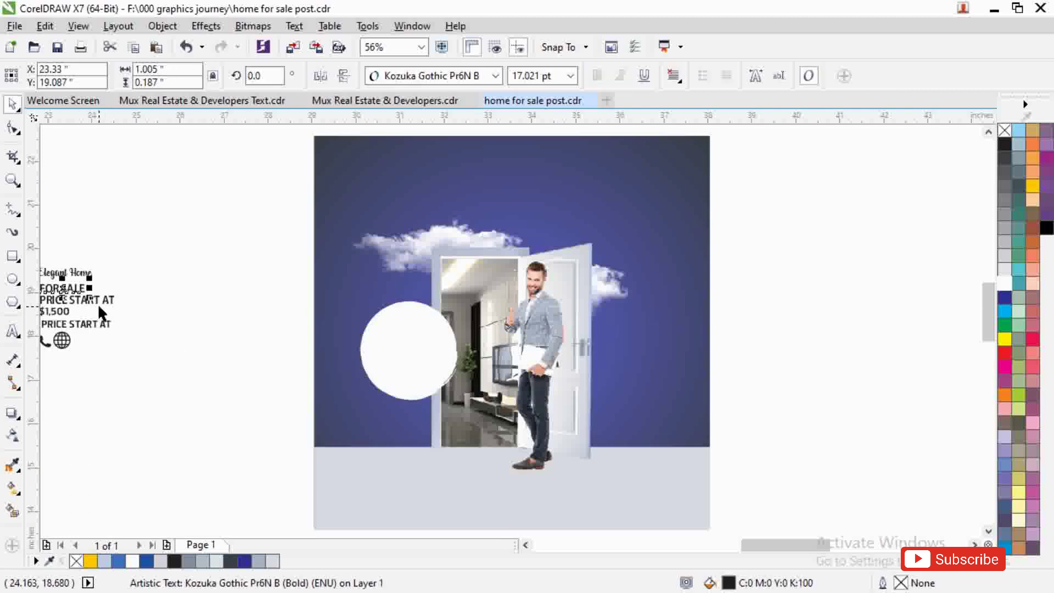
{"action": "left_click", "coordinate": [85, 306]}
{"action": "left_click", "coordinate": [97, 296], "text": "shift"}
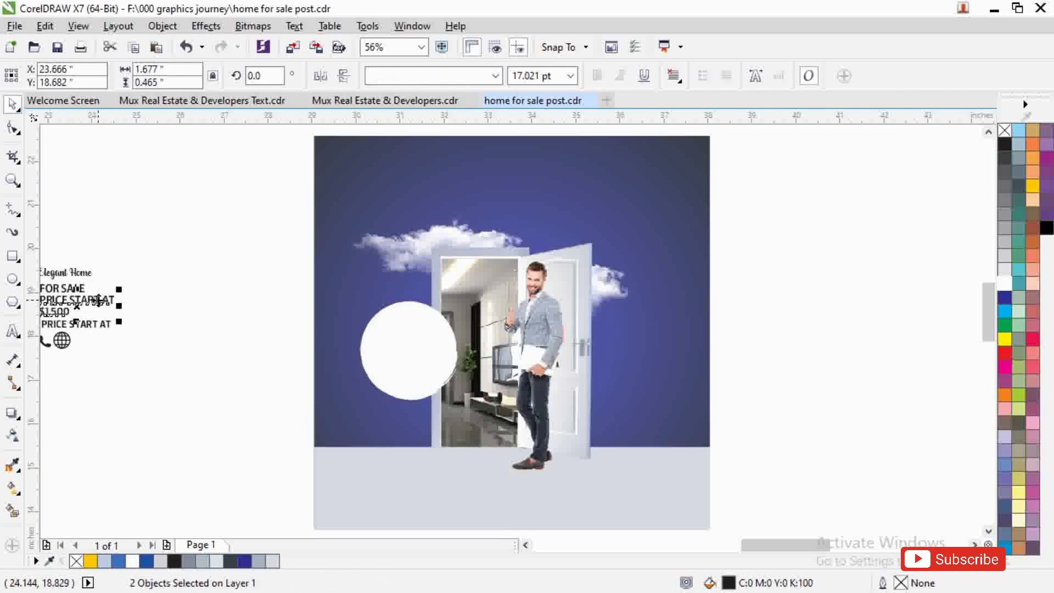
{"action": "left_click_drag", "start_coordinate": [98, 296], "coordinate": [448, 386]}
{"action": "left_click", "coordinate": [255, 327]}
{"action": "left_click", "coordinate": [233, 324]}
{"action": "left_click_drag", "start_coordinate": [278, 310], "coordinate": [436, 336]}
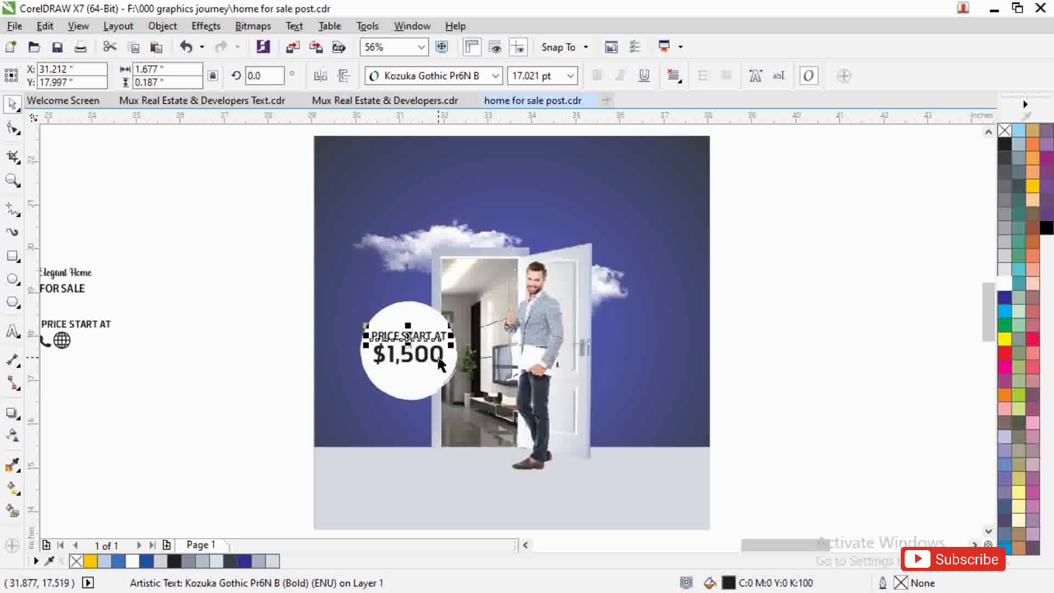
Centre the caption over the price, shrink "PRICE START AT" slightly and group the two texts.
{"action": "left_click", "coordinate": [441, 362], "text": "shift"}
{"action": "left_click", "coordinate": [417, 336]}
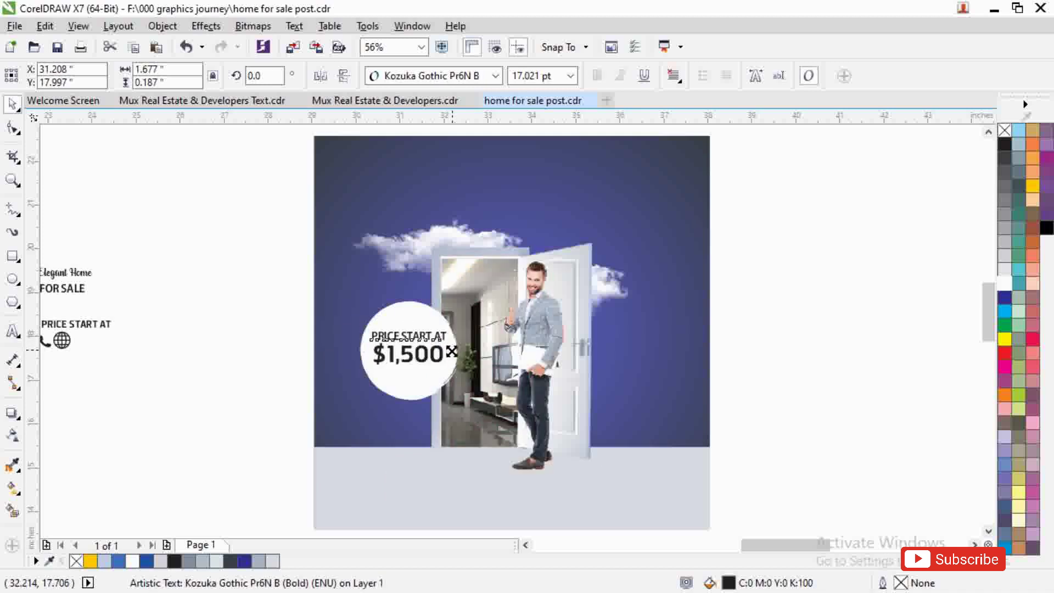
{"action": "left_click_drag", "start_coordinate": [451, 349], "coordinate": [446, 346]}
{"action": "left_click", "coordinate": [438, 364], "text": "shift"}
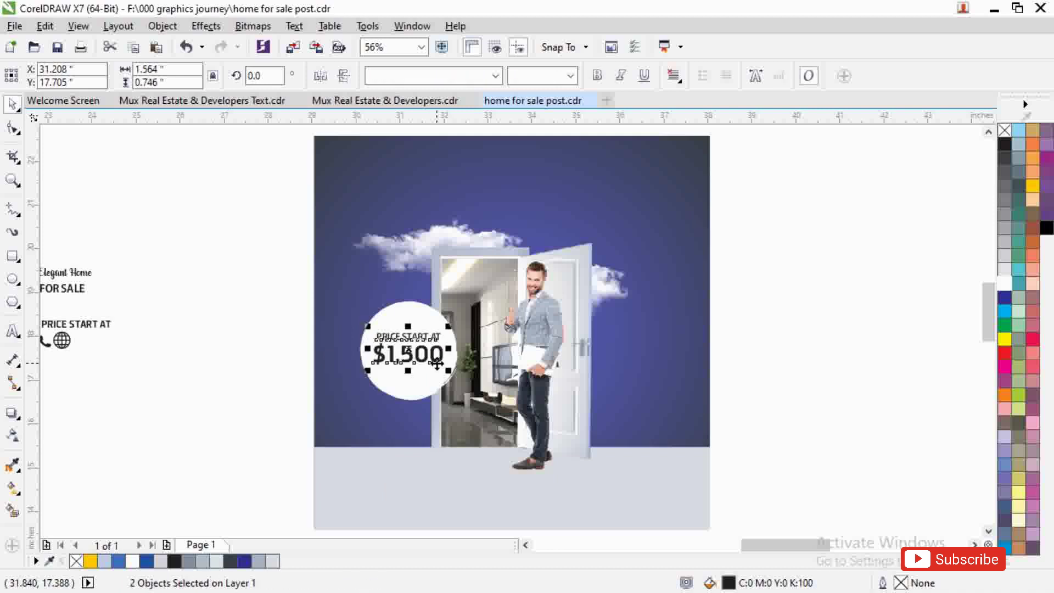
{"action": "left_click", "coordinate": [432, 337]}
{"action": "key", "text": "ctrl+g"}
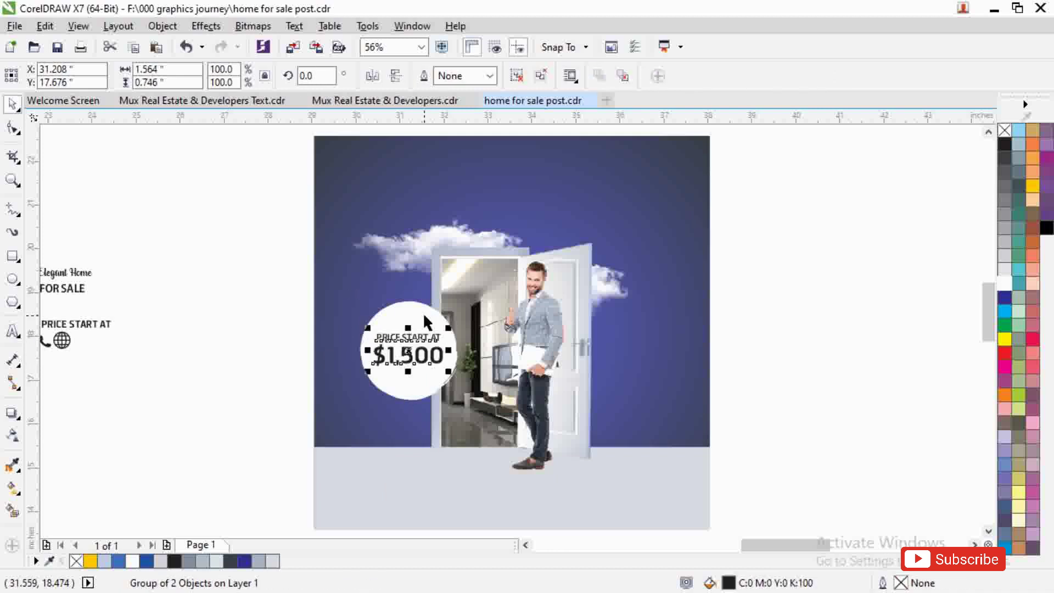
Add a copy of the white circle slightly lower, fill it black and keep it behind the white circle and price text.
{"action": "key", "text": "Escape"}
{"action": "scroll", "coordinate": [289, 437], "scroll_direction": "up", "scroll_amount": 2}
{"action": "left_click", "coordinate": [314, 422]}
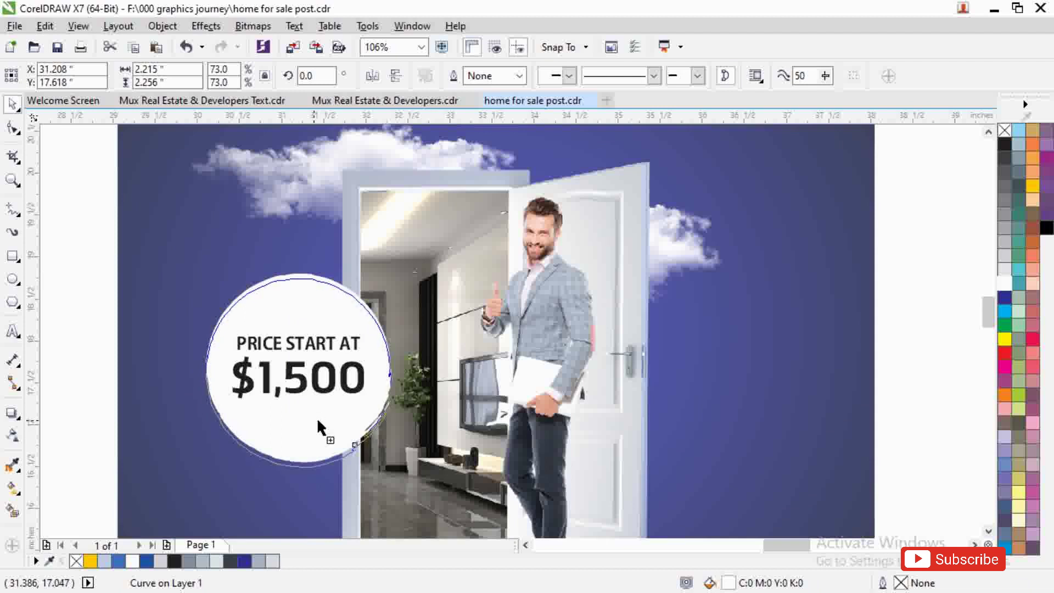
{"action": "key", "text": "shift+Page_Up"}
{"action": "key", "text": "ctrl+z"}
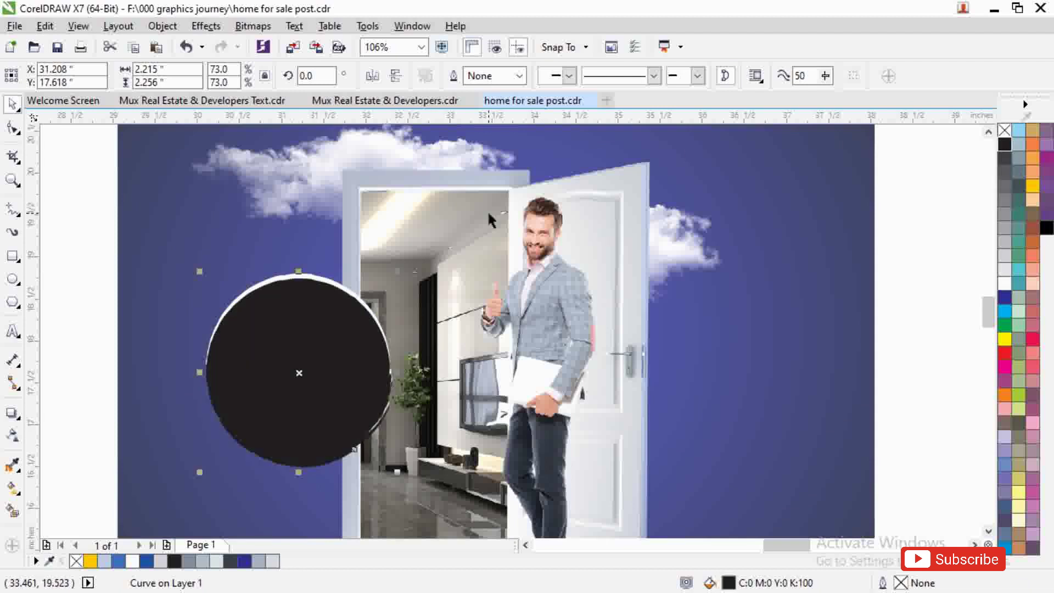
{"action": "left_click_drag", "start_coordinate": [492, 217], "coordinate": [133, 527]}
{"action": "key", "text": "shift+Page_Up"}
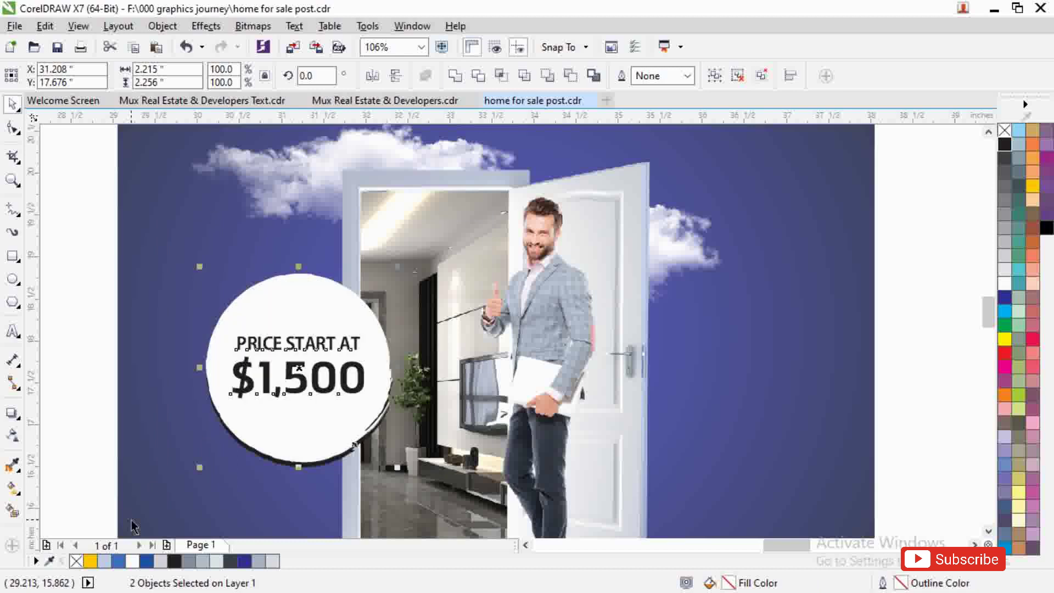
Recolour the offset shadow circle to the dark blue #414766 sampled from the background and select all parts of the price badge.
{"action": "left_click", "coordinate": [311, 437]}
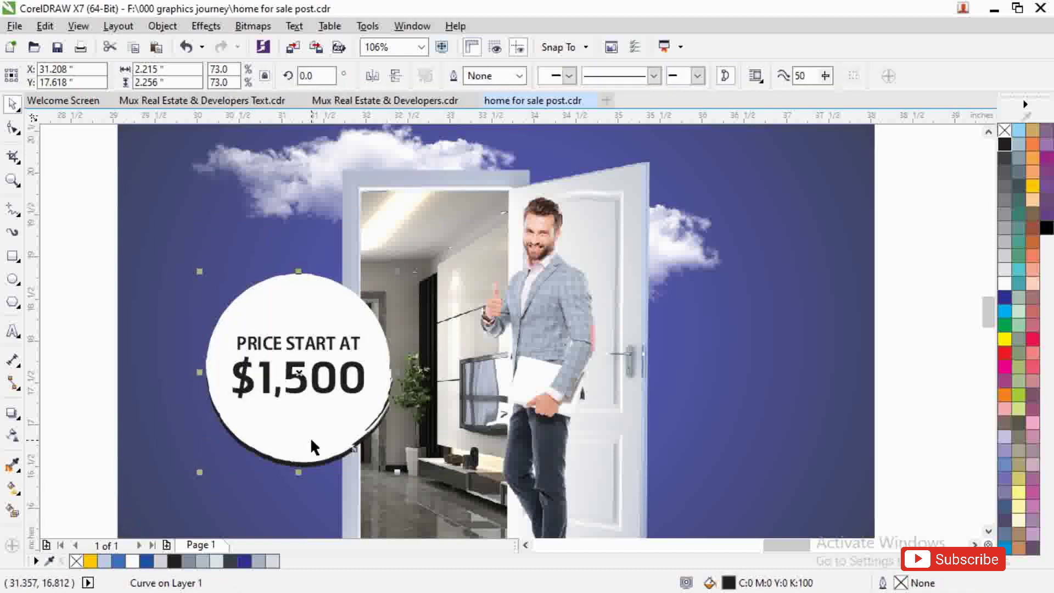
{"action": "left_click", "coordinate": [863, 146]}
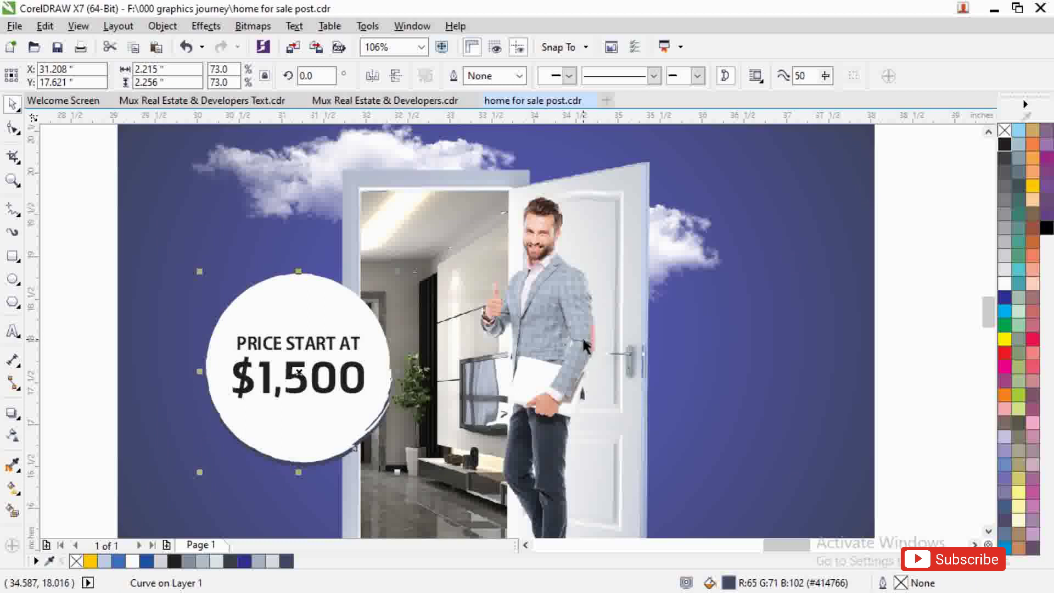
{"action": "scroll", "coordinate": [415, 373], "scroll_direction": "down", "scroll_amount": 3}
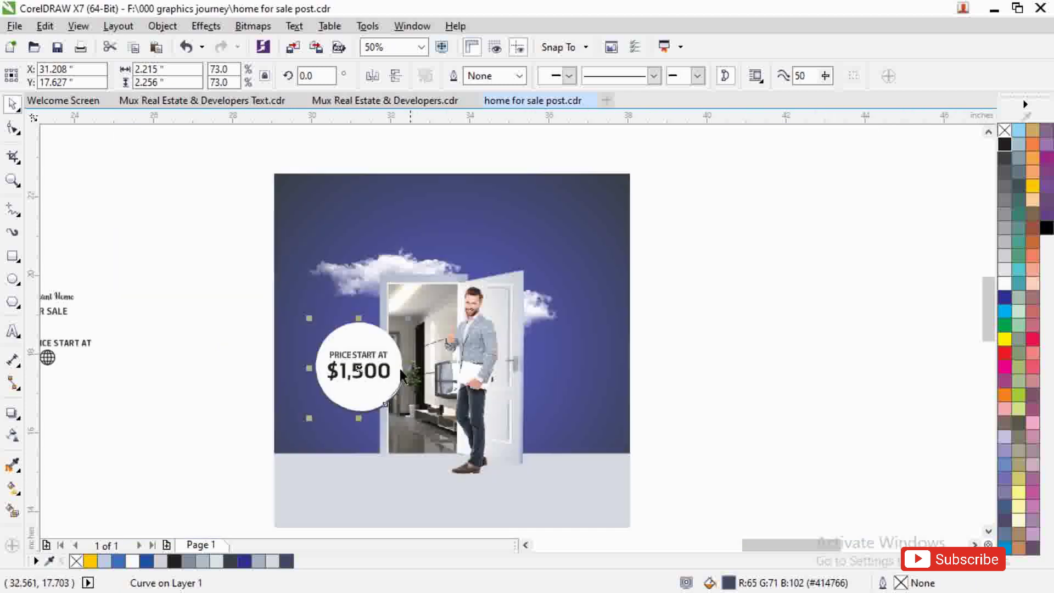
{"action": "left_click_drag", "start_coordinate": [218, 442], "coordinate": [431, 292]}
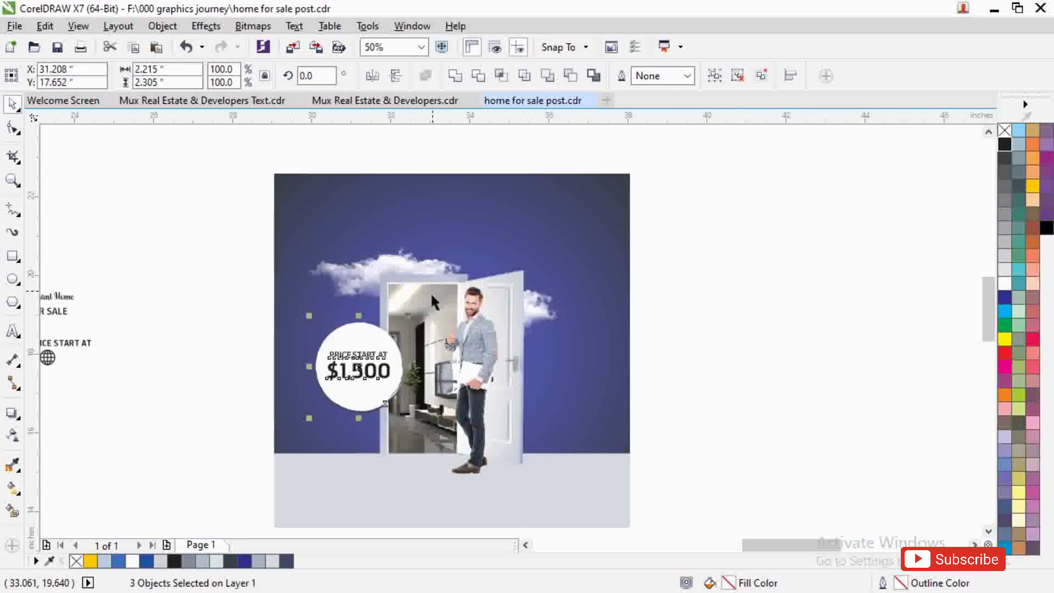
Group the circles and text of the price badge.
{"action": "key", "text": "ctrl+g"}
{"action": "key", "text": "Escape"}
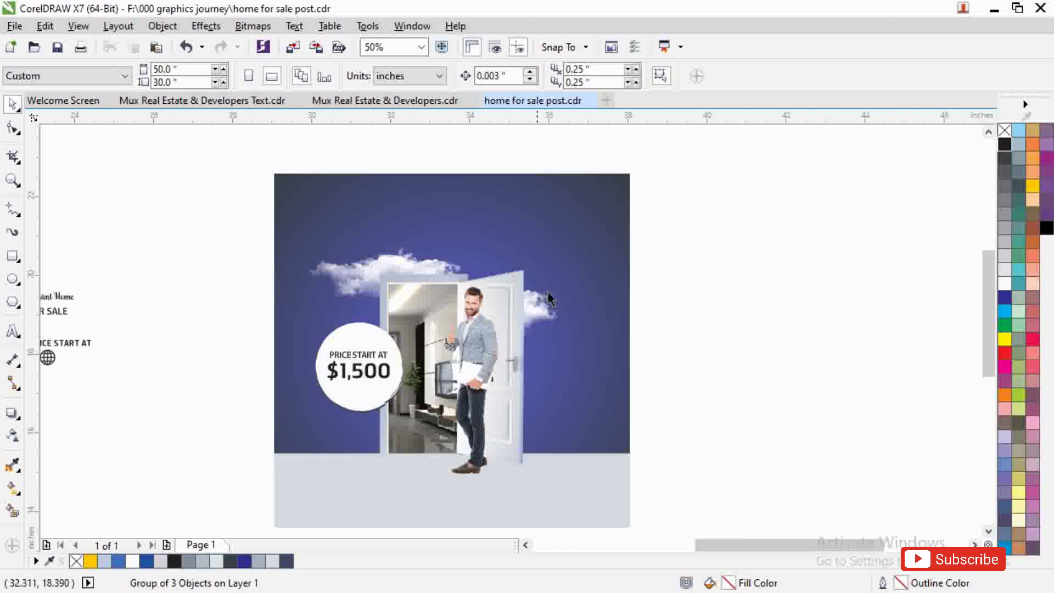
Move the texts "Elegant Home" and "FOR SALE" together onto the upper right of the gradient background.
{"action": "scroll", "coordinate": [522, 298], "scroll_direction": "down", "scroll_amount": 3}
{"action": "left_click_drag", "start_coordinate": [602, 216], "coordinate": [373, 427]}
{"action": "scroll", "coordinate": [373, 428], "scroll_direction": "up", "scroll_amount": 2}
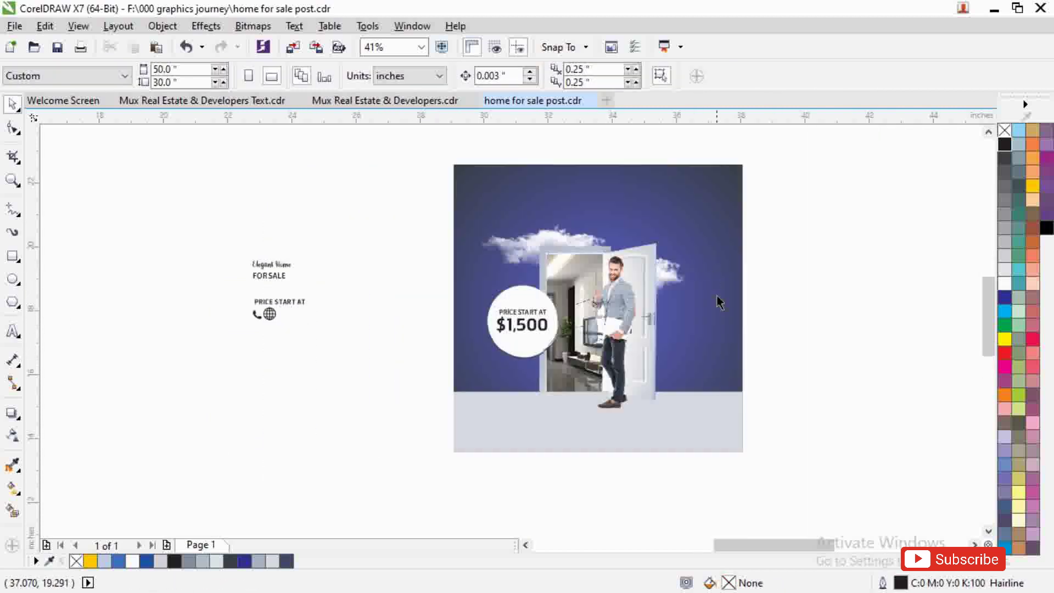
{"action": "left_click_drag", "start_coordinate": [791, 464], "coordinate": [264, 132]}
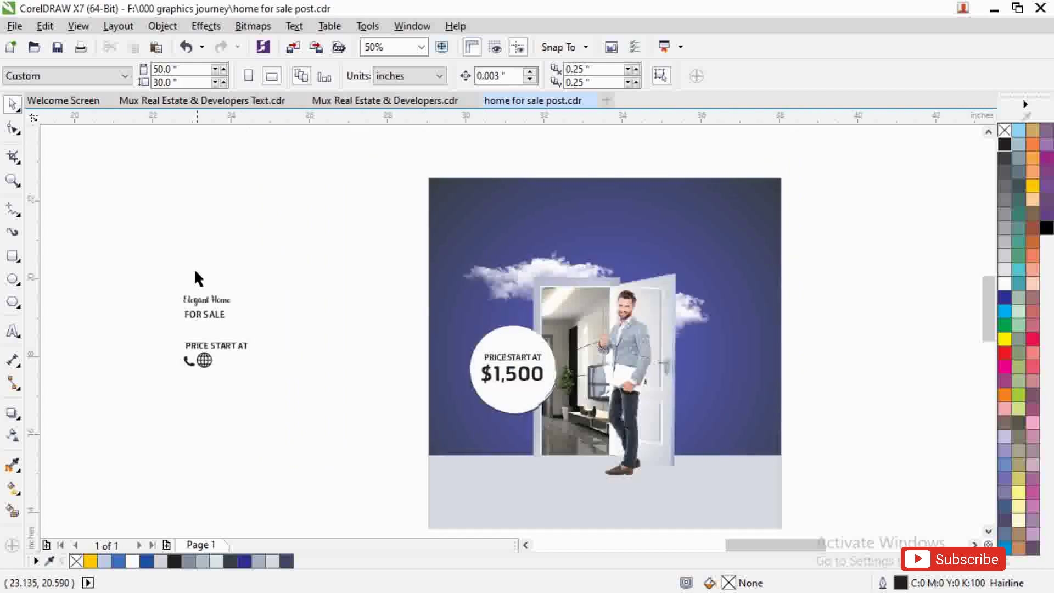
{"action": "left_click", "coordinate": [208, 317]}
{"action": "left_click", "coordinate": [200, 300], "text": "shift"}
{"action": "left_click_drag", "start_coordinate": [205, 302], "coordinate": [602, 237]}
{"action": "left_click_drag", "start_coordinate": [658, 219], "coordinate": [715, 211]}
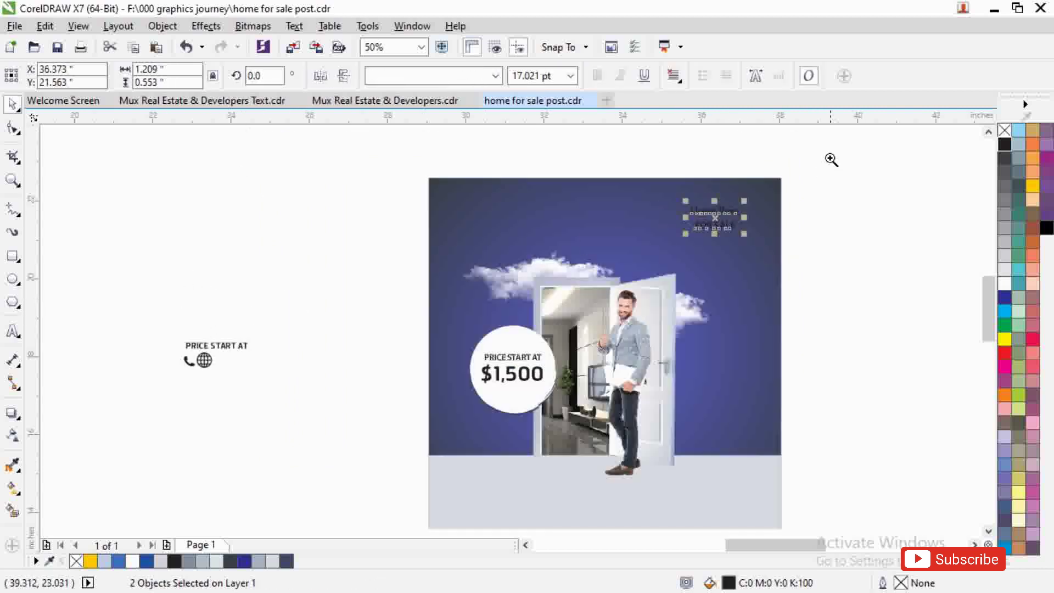
Enlarge "FOR SALE" to about 45 pt below "Elegant Home" and fill it white.
{"action": "left_click_drag", "start_coordinate": [830, 158], "coordinate": [377, 486]}
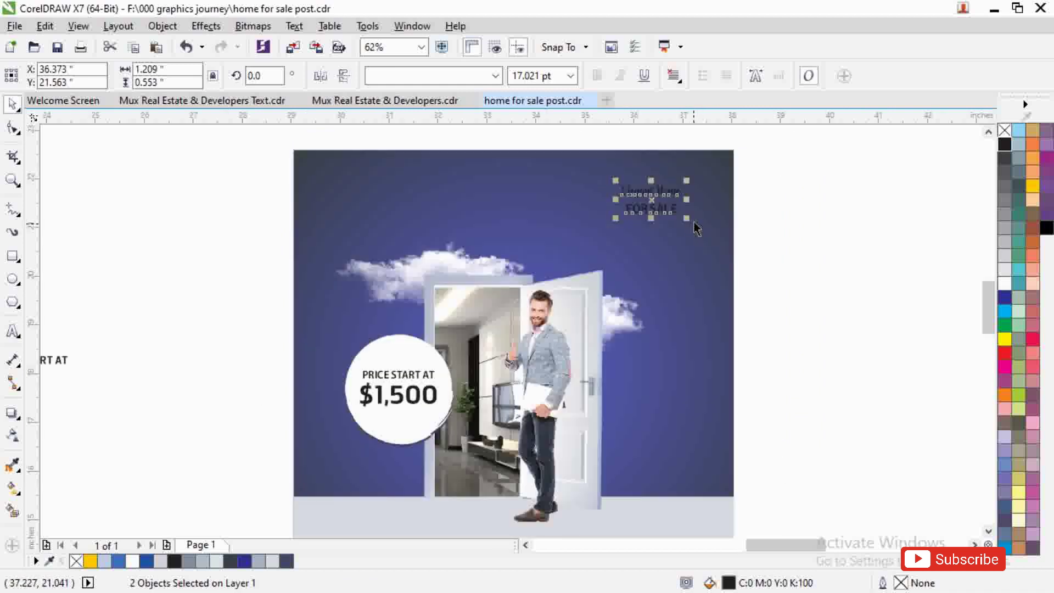
{"action": "mouse_move", "coordinate": [688, 218]}
{"action": "left_mouse_down"}
{"action": "mouse_move", "coordinate": [690, 233]}
{"action": "mouse_move", "coordinate": [720, 235]}
{"action": "mouse_move", "coordinate": [703, 212]}
{"action": "mouse_move", "coordinate": [680, 219]}
{"action": "left_mouse_up"}
{"action": "left_click", "coordinate": [712, 224]}
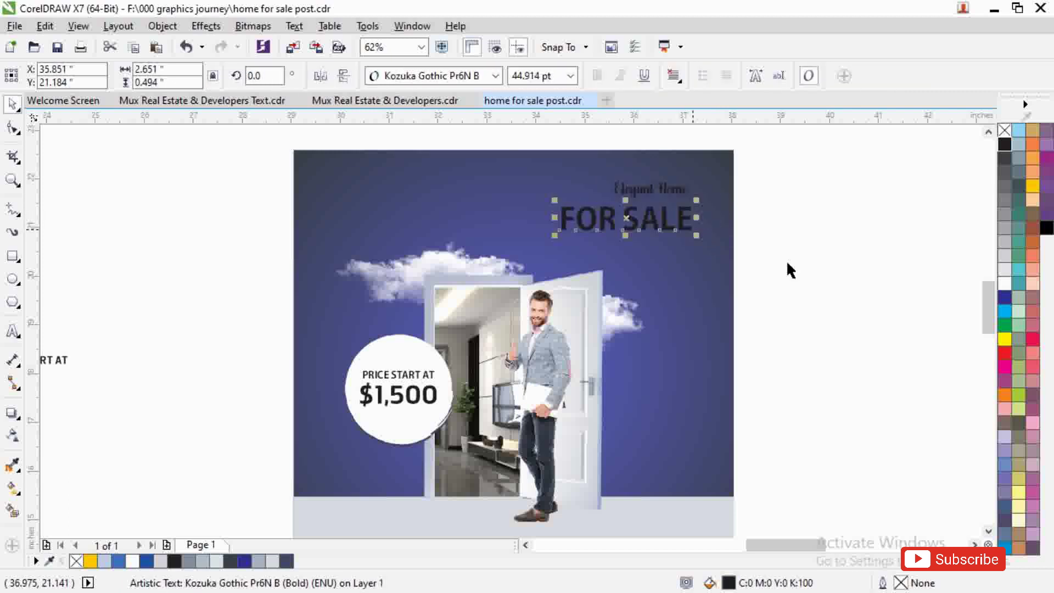
{"action": "left_click", "coordinate": [1005, 283]}
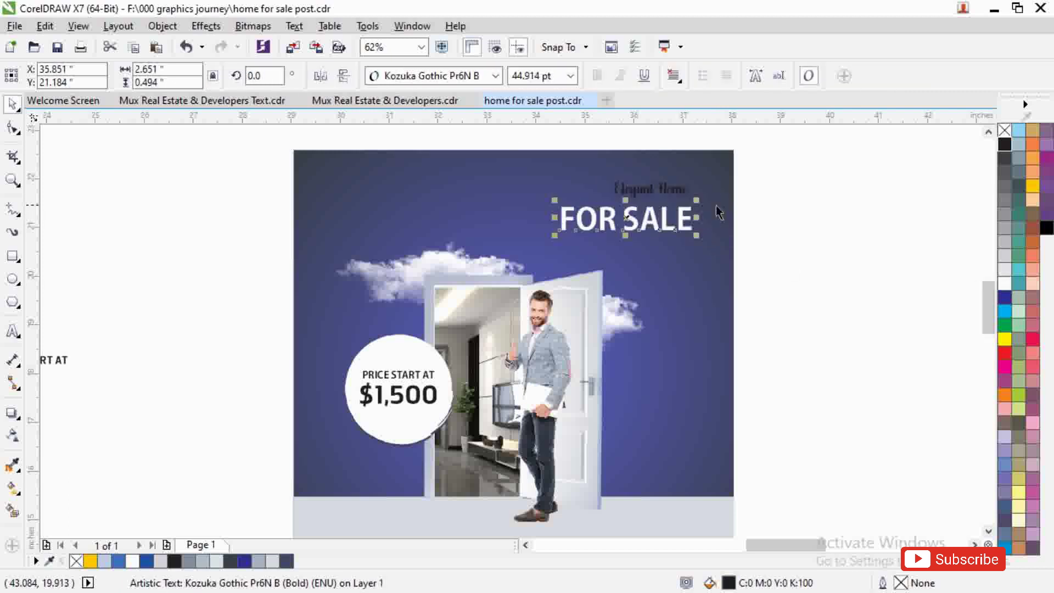
Centre "Elegant Home" above "FOR SALE", enlarge it to about 27.8 pt and fill it yellow.
{"action": "left_click", "coordinate": [681, 198]}
{"action": "left_click", "coordinate": [681, 219], "text": "shift"}
{"action": "mouse_move", "coordinate": [684, 194]}
{"action": "left_mouse_down"}
{"action": "mouse_move", "coordinate": [658, 189]}
{"action": "mouse_move", "coordinate": [666, 196]}
{"action": "left_mouse_up"}
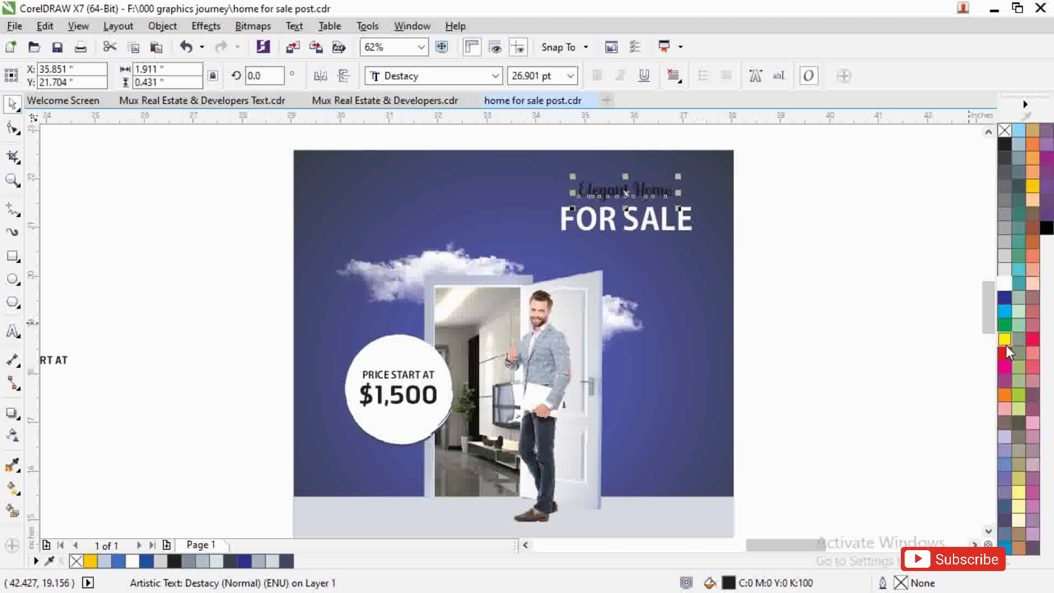
{"action": "left_click", "coordinate": [1005, 341]}
{"action": "left_click", "coordinate": [836, 251]}
{"action": "left_click", "coordinate": [661, 193]}
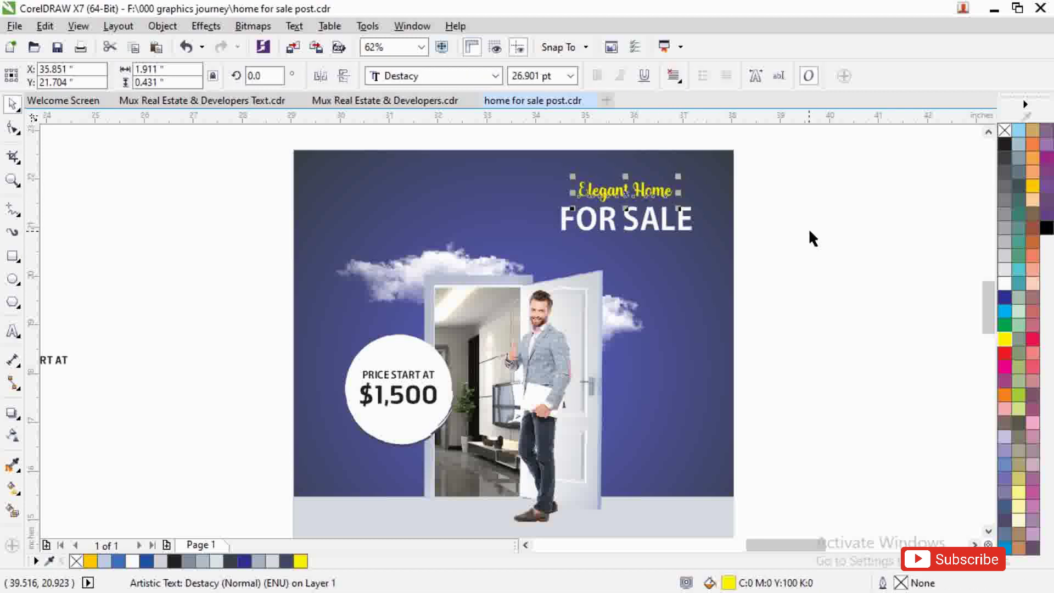
{"action": "left_click_drag", "start_coordinate": [758, 230], "coordinate": [745, 248]}
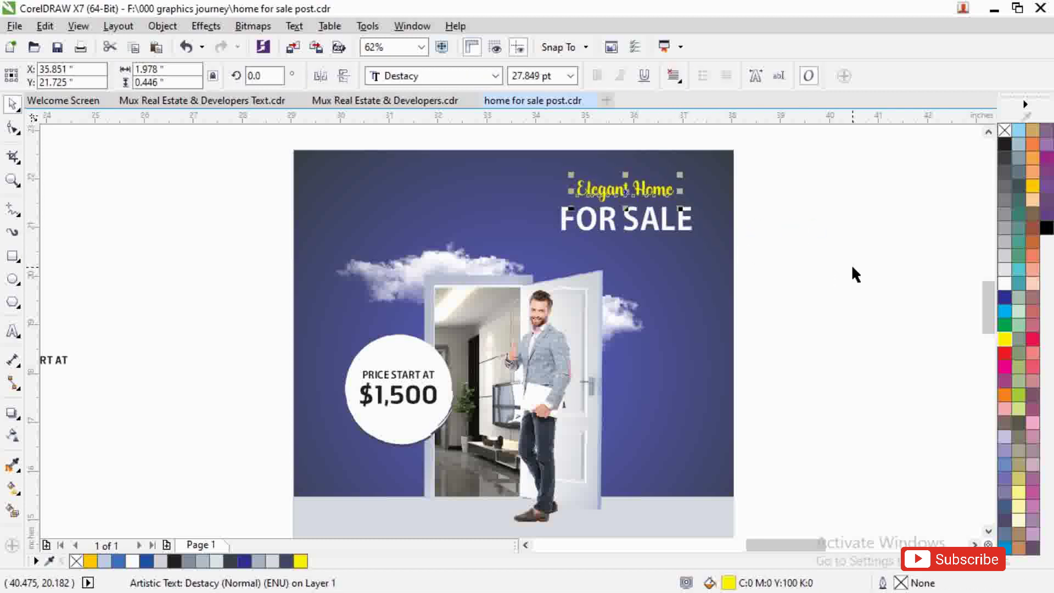
{"action": "left_click", "coordinate": [851, 265]}
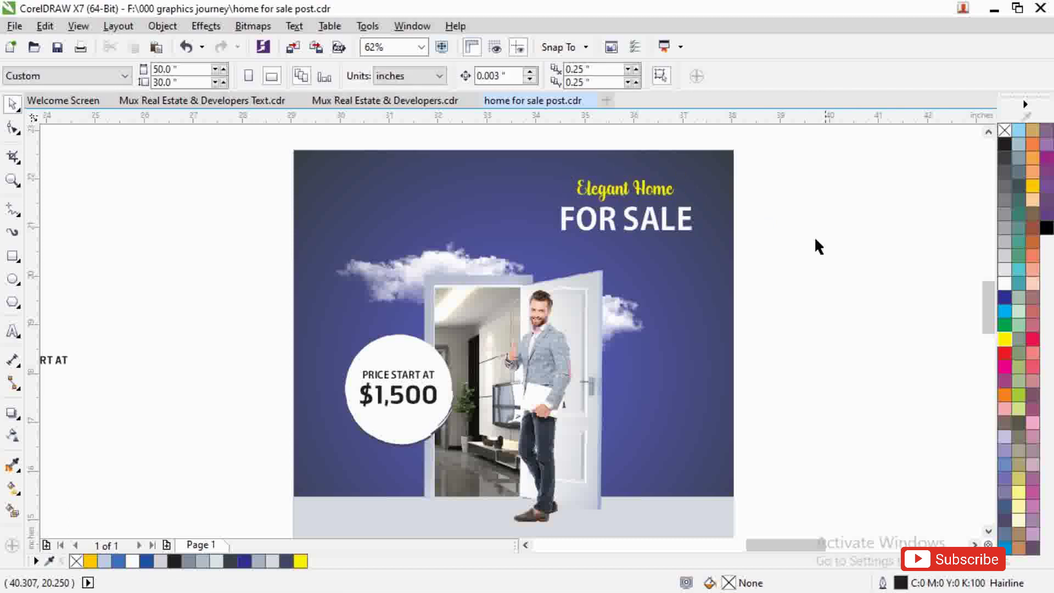
Delete the leftover "PRICE START AT" text outside the post.
{"action": "scroll", "coordinate": [806, 238], "scroll_direction": "down", "scroll_amount": 1}
{"action": "left_click_drag", "start_coordinate": [848, 156], "coordinate": [362, 439]}
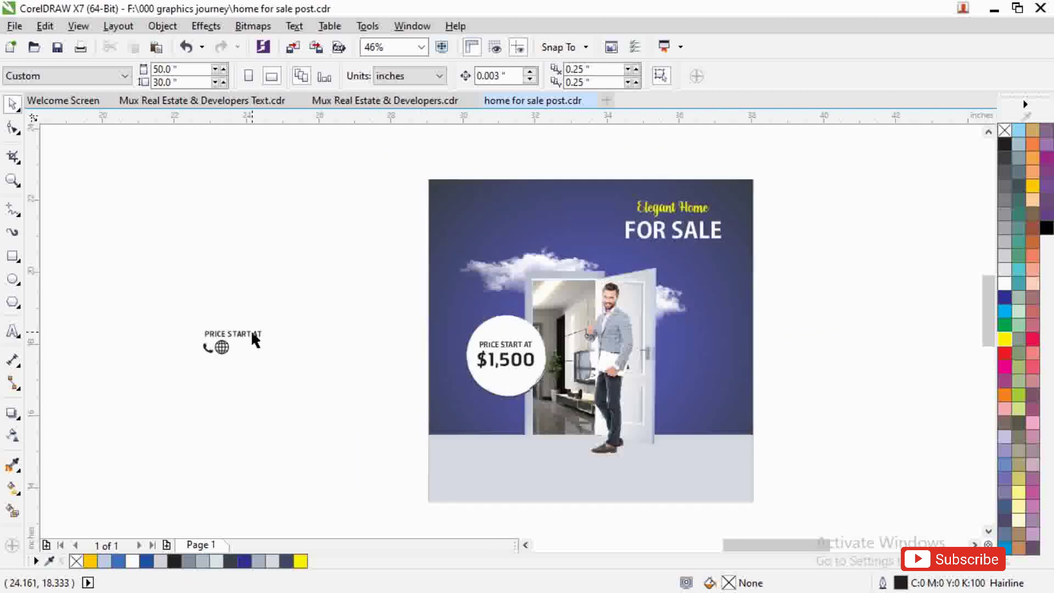
{"action": "left_click_drag", "start_coordinate": [254, 340], "coordinate": [296, 308]}
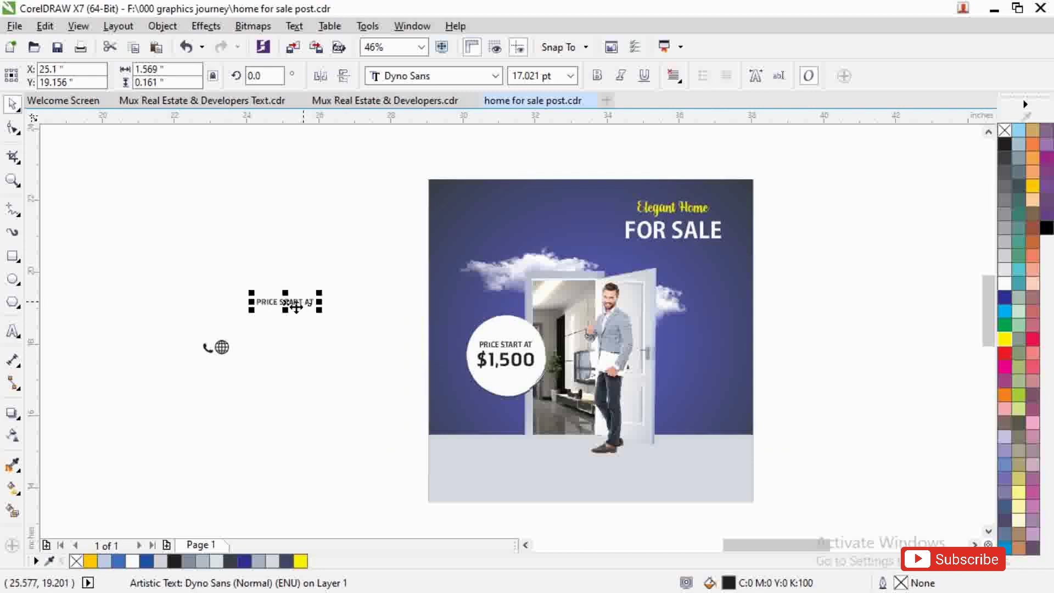
{"action": "key", "text": "Delete"}
Move the globe icon onto the grey floor band and place the phone icon just outside the post's lower left.
{"action": "left_click_drag", "start_coordinate": [209, 349], "coordinate": [379, 427]}
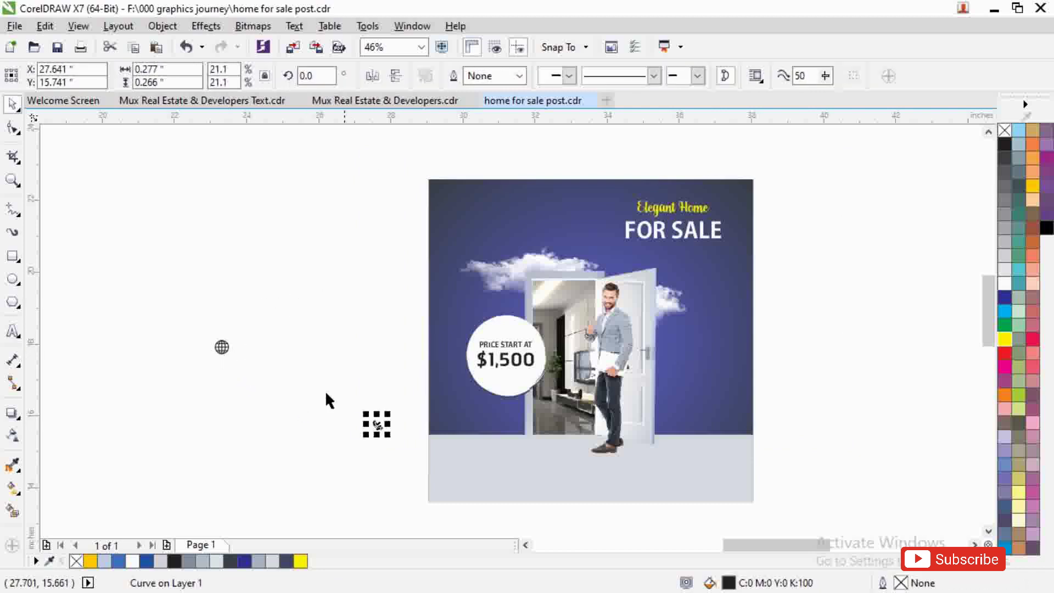
{"action": "left_click_drag", "start_coordinate": [225, 350], "coordinate": [633, 480]}
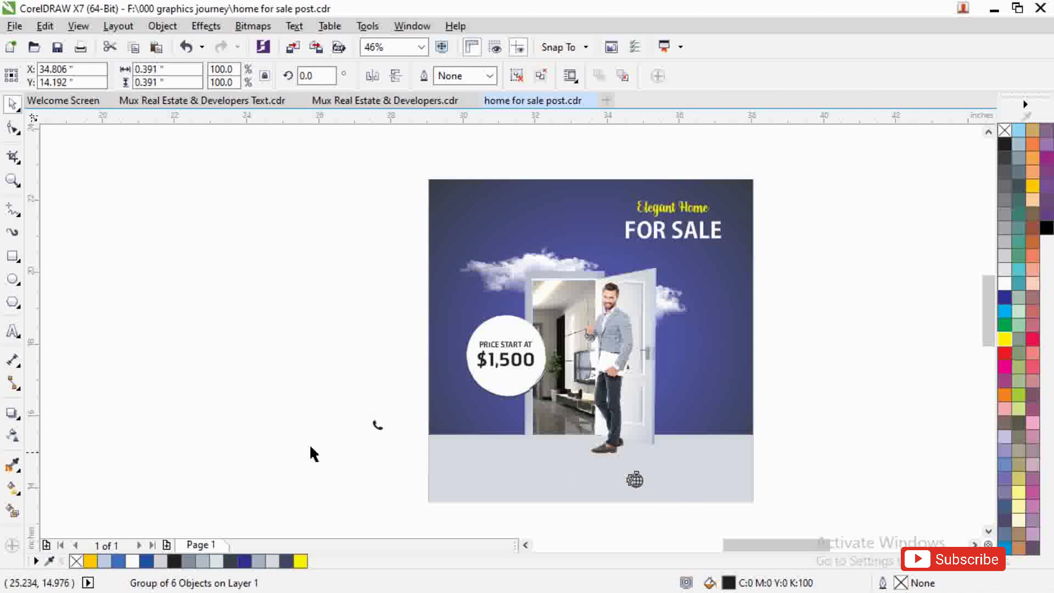
{"action": "left_click_drag", "start_coordinate": [310, 454], "coordinate": [768, 512]}
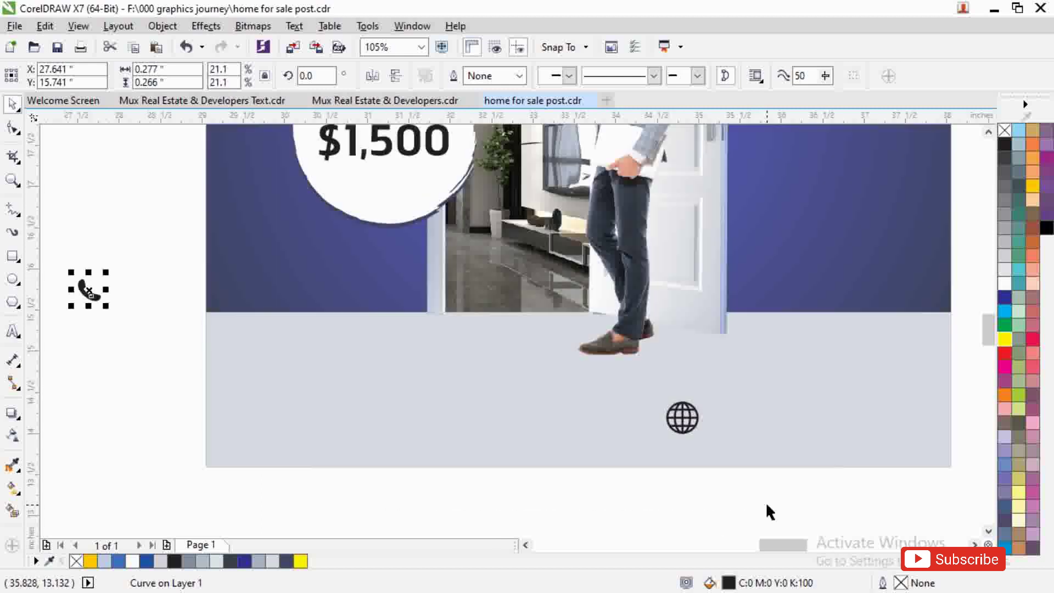
{"action": "left_click", "coordinate": [744, 477]}
{"action": "left_click_drag", "start_coordinate": [99, 292], "coordinate": [123, 330]}
Draw a rounded rectangle about 1.83 by 0.51 inches on the left part of the grey band.
{"action": "left_click", "coordinate": [12, 256]}
{"action": "left_click_drag", "start_coordinate": [262, 380], "coordinate": [582, 320]}
{"action": "key", "text": "space"}
Fill the rounded rectangle with #5B5DCD sampled from a temporary copy of the gradient background, without an outline, and remove the copy.
{"action": "left_click_drag", "start_coordinate": [865, 237], "coordinate": [162, 269]}
{"action": "scroll", "coordinate": [268, 358], "scroll_direction": "down", "scroll_amount": 3}
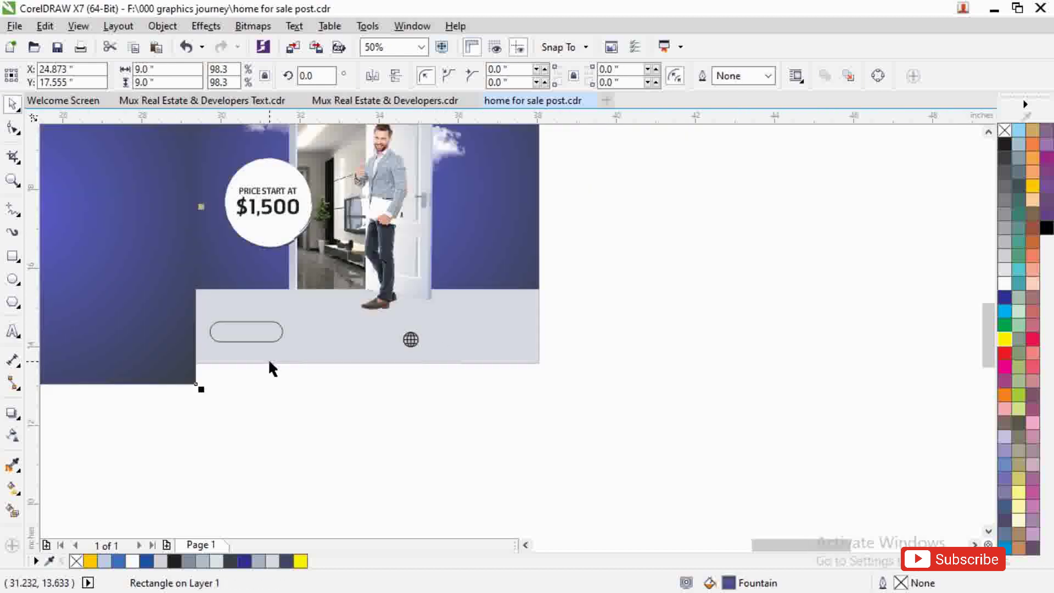
{"action": "left_click", "coordinate": [251, 332]}
{"action": "left_click", "coordinate": [251, 332]}
{"action": "scroll", "coordinate": [418, 385], "scroll_direction": "down", "scroll_amount": 2}
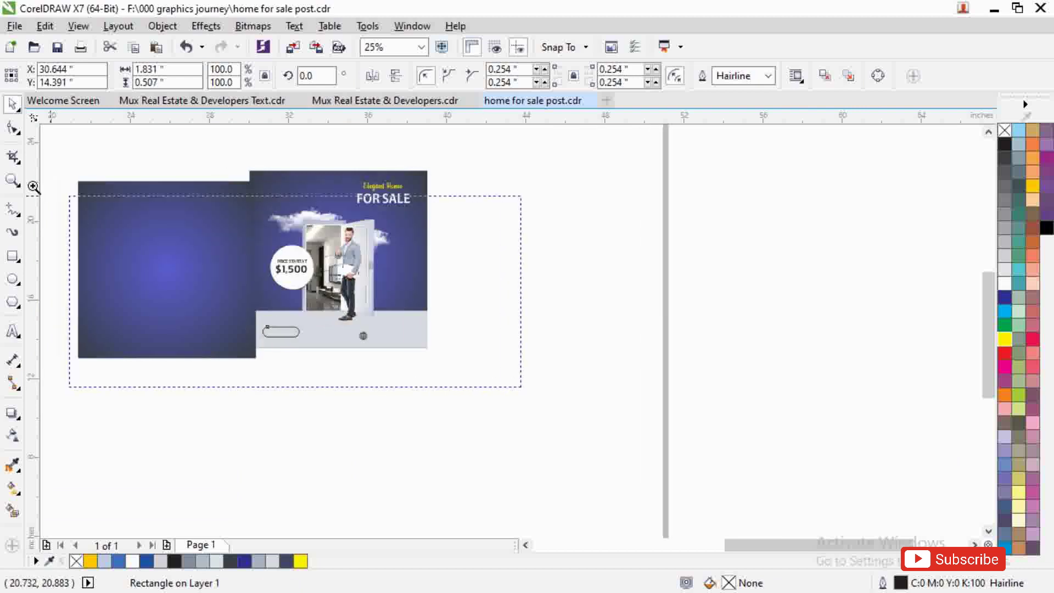
{"action": "scroll", "coordinate": [341, 348], "scroll_direction": "up", "scroll_amount": 3}
{"action": "left_click", "coordinate": [328, 311]}
{"action": "key", "text": "ctrl+z"}
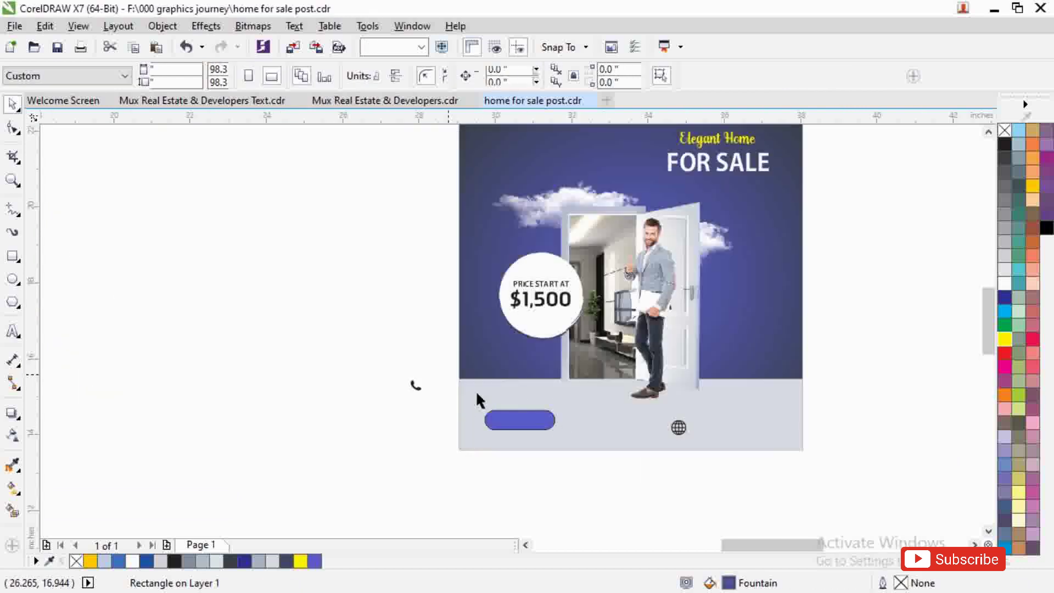
Shift the phone icon upward and add the text "CONTACT US" beside the blue rounded rectangle.
{"action": "key", "text": "z"}
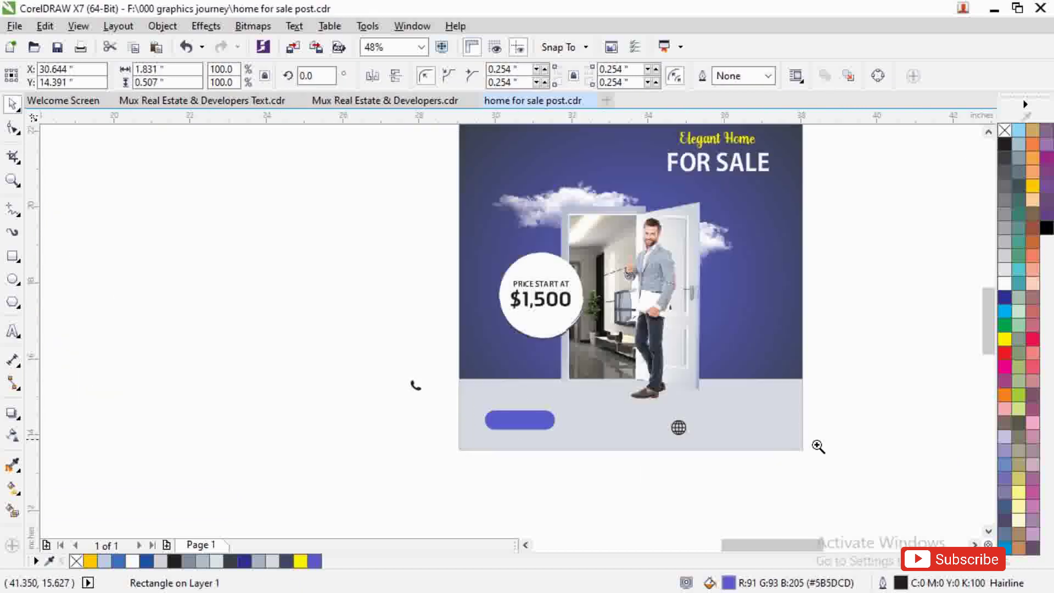
{"action": "left_click_drag", "start_coordinate": [840, 463], "coordinate": [394, 281]}
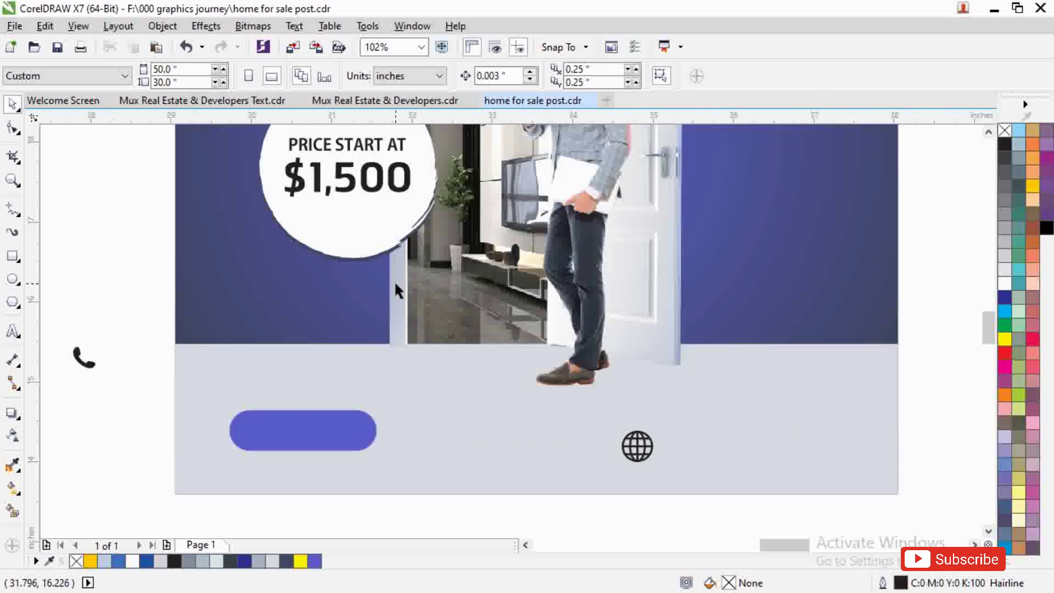
{"action": "left_click_drag", "start_coordinate": [91, 376], "coordinate": [110, 352]}
{"action": "left_click", "coordinate": [104, 442]}
{"action": "key", "text": "F8"}
{"action": "left_click", "coordinate": [77, 437]}
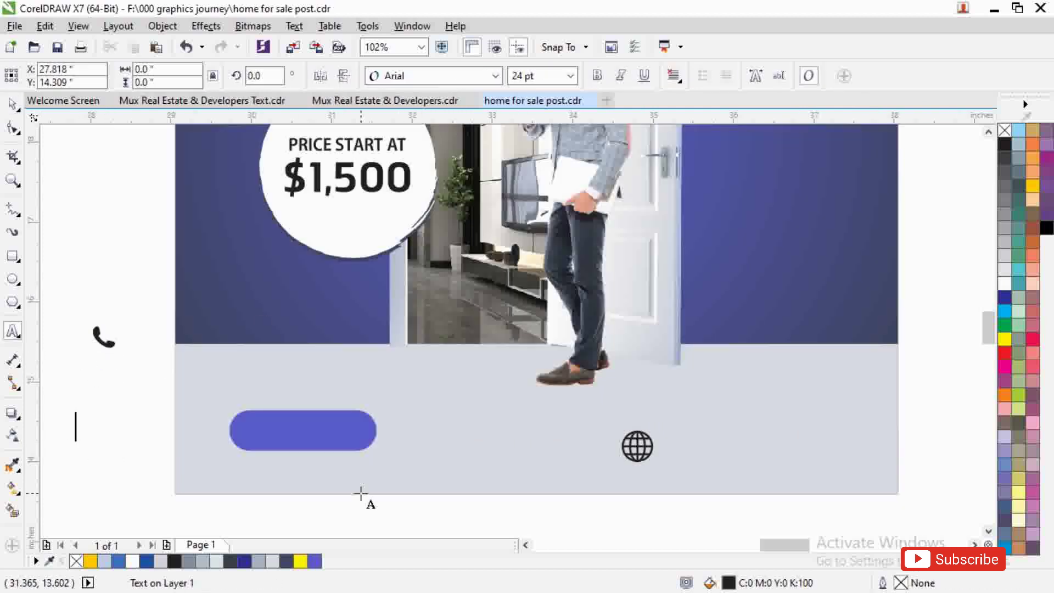
{"action": "type", "text": "CONTACT US"}
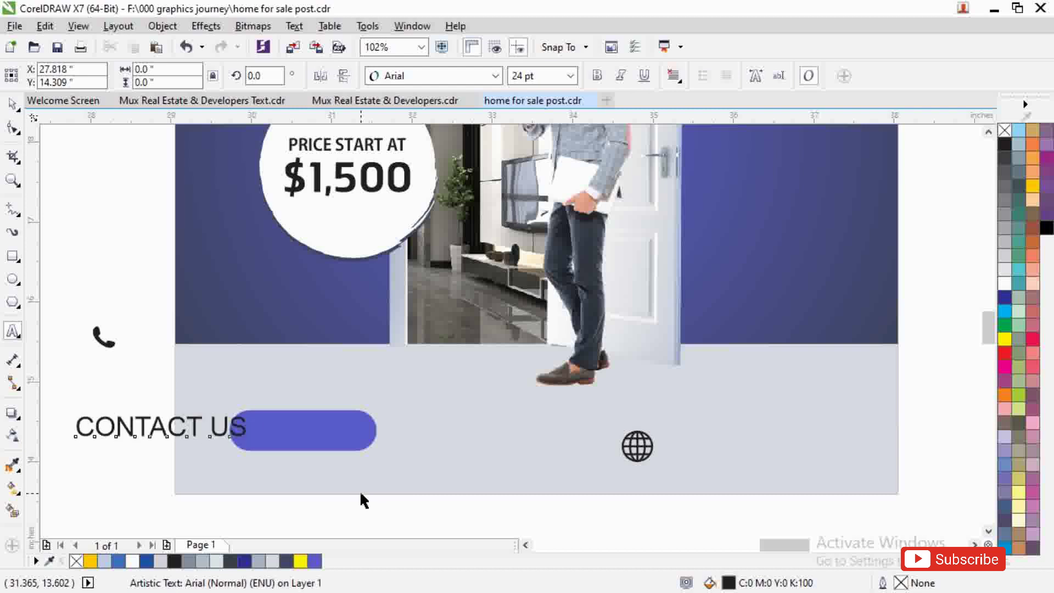
Set the "CONTACT US" text in bold Calibri.
{"action": "key", "text": "ctrl+space"}
{"action": "left_click", "coordinate": [480, 77]}
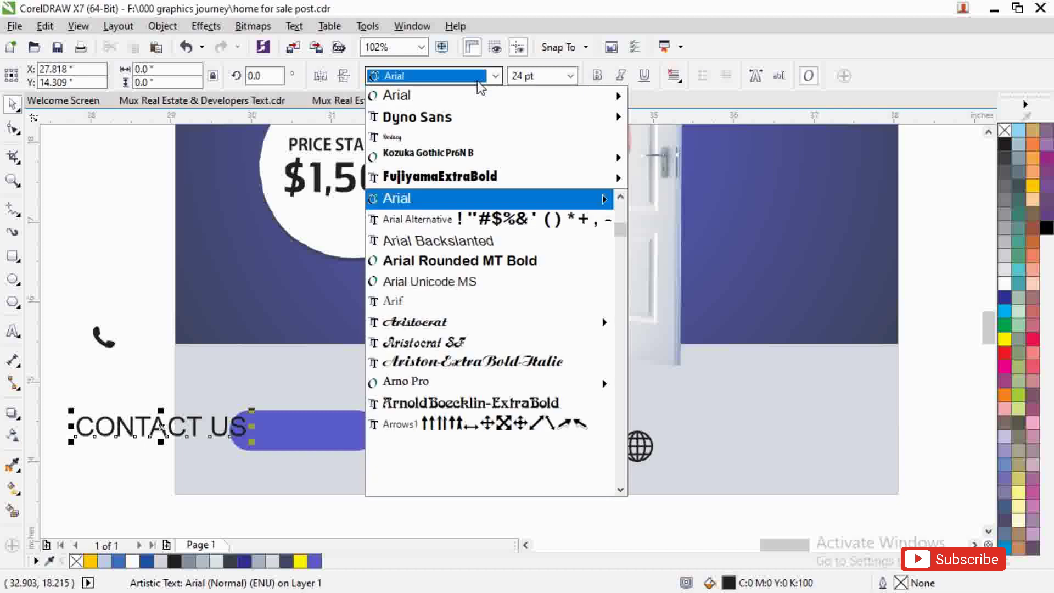
{"action": "type", "text": "Calibri"}
{"action": "key", "text": "Return"}
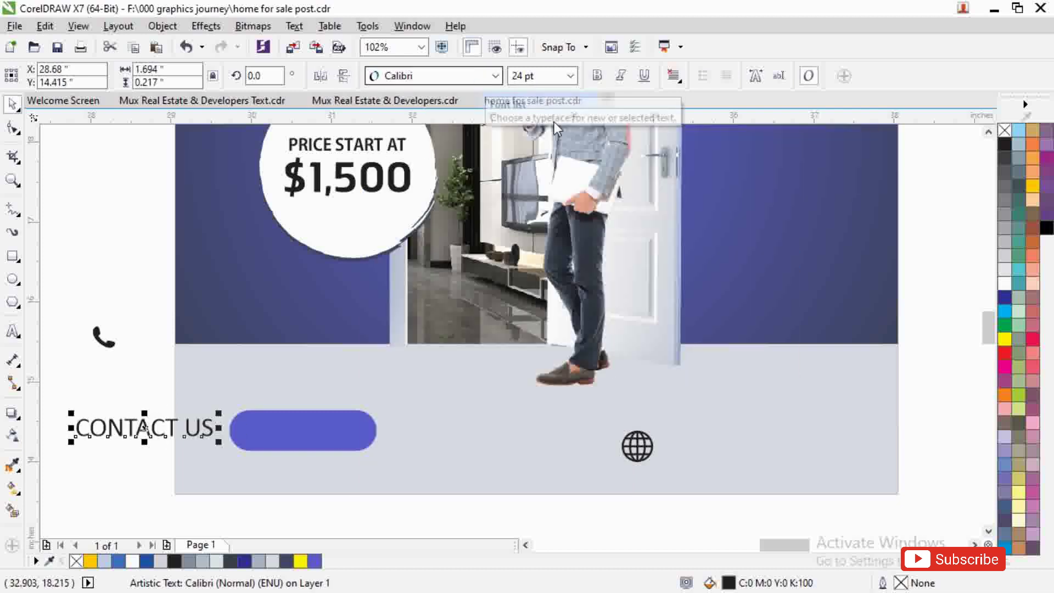
{"action": "left_click", "coordinate": [597, 76]}
Centre "CONTACT US" on the blue rounded rectangle, scale both down to a small button and make the text white.
{"action": "left_click", "coordinate": [361, 433], "text": "shift"}
{"action": "key", "text": "e"}
{"action": "key", "text": "c"}
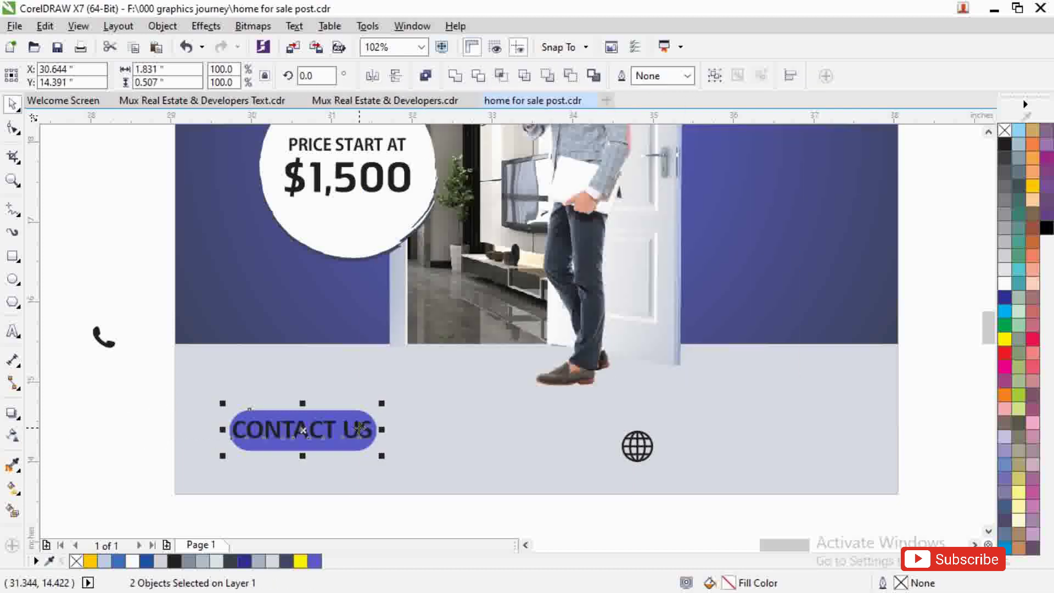
{"action": "left_click", "coordinate": [361, 445], "text": "shift"}
{"action": "left_click_drag", "start_coordinate": [379, 445], "coordinate": [358, 452]}
{"action": "left_click", "coordinate": [1008, 282]}
{"action": "left_click", "coordinate": [372, 433]}
Move the phone icon to the right of the button and recolour the phone and globe icons with the button's #5B5DCD.
{"action": "left_click_drag", "start_coordinate": [107, 338], "coordinate": [471, 432]}
{"action": "key", "text": "i"}
{"action": "left_click", "coordinate": [356, 418]}
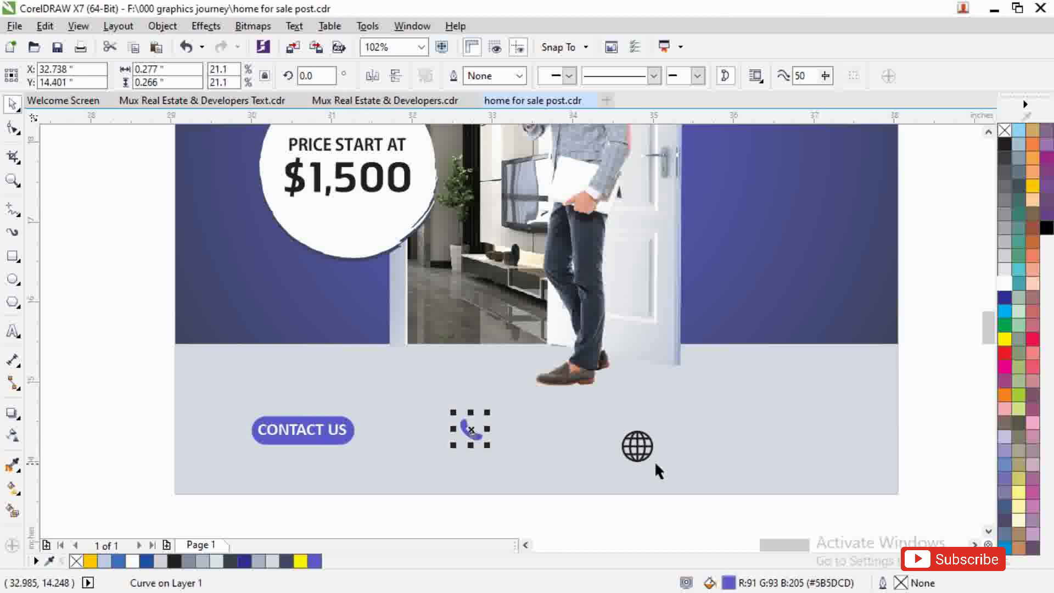
{"action": "left_click", "coordinate": [639, 453]}
{"action": "key", "text": "i"}
{"action": "left_click", "coordinate": [338, 430]}
Align the globe icon horizontally in line with the phone icon and shrink it to about 0.316 inches.
{"action": "left_click", "coordinate": [625, 446]}
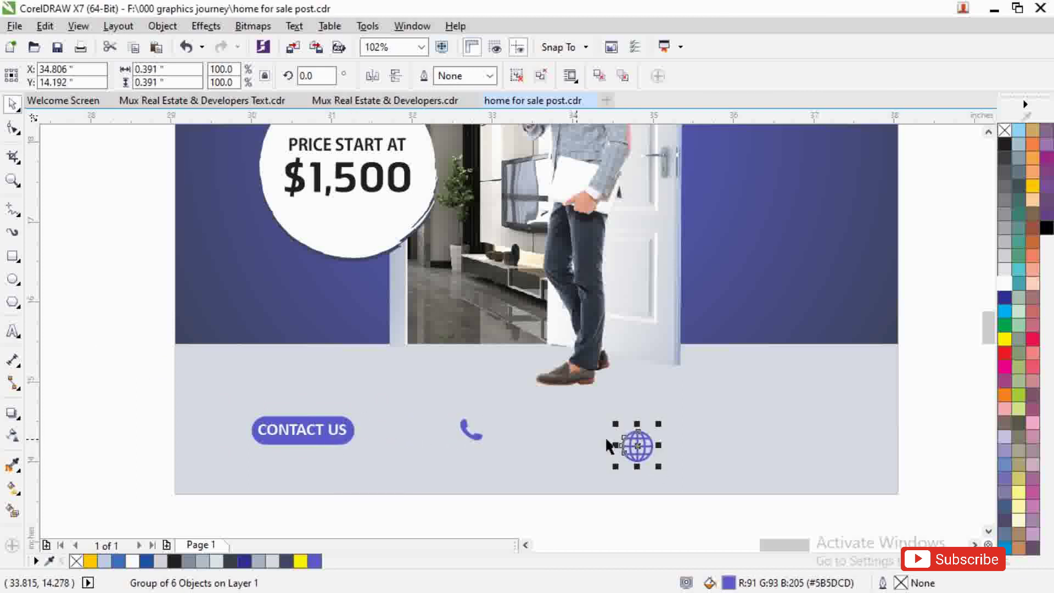
{"action": "left_click", "coordinate": [472, 431], "text": "shift"}
{"action": "left_click", "coordinate": [476, 434], "text": "shift"}
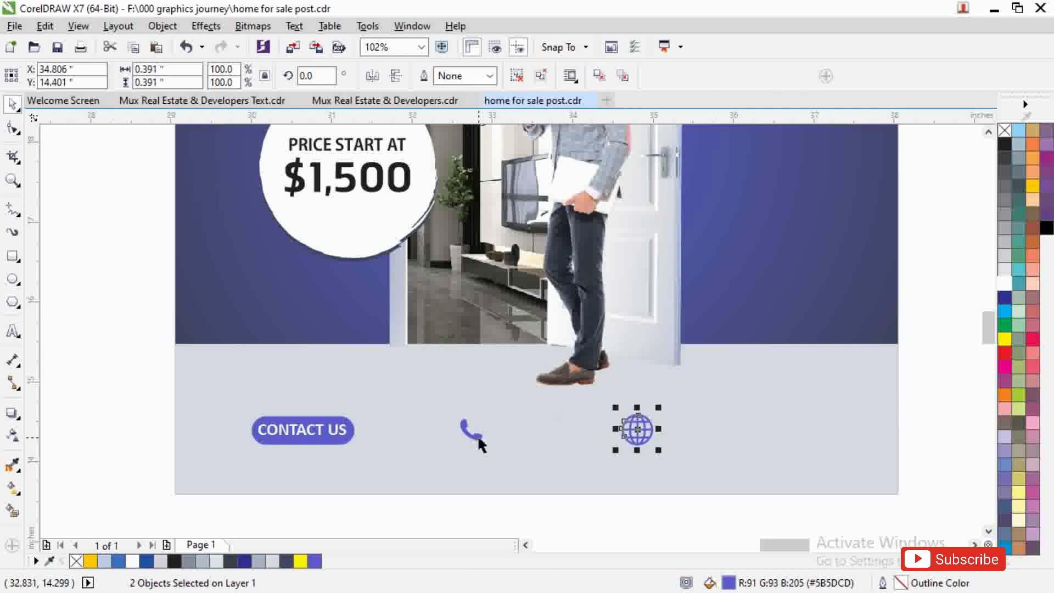
{"action": "left_click_drag", "start_coordinate": [659, 466], "coordinate": [656, 449]}
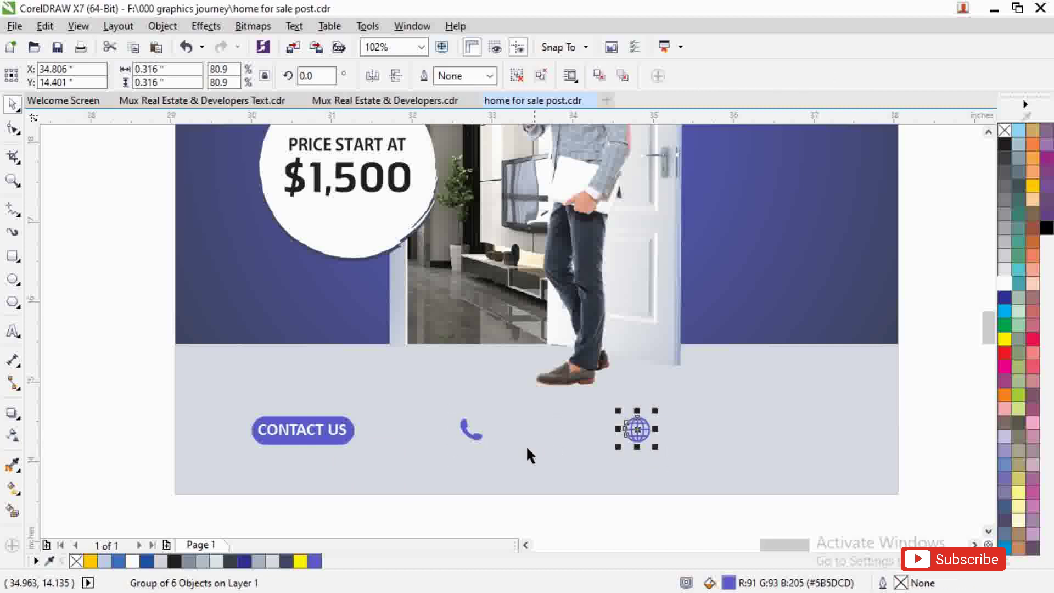
Move the phone icon closer to the button and place a black copy of "CONTACT US" beside the icon.
{"action": "left_click", "coordinate": [478, 433]}
{"action": "left_click_drag", "start_coordinate": [481, 435], "coordinate": [918, 250]}
{"action": "left_click", "coordinate": [347, 436]}
{"action": "left_click", "coordinate": [904, 272]}
{"action": "scroll", "coordinate": [904, 273], "scroll_direction": "down", "scroll_amount": 2}
{"action": "key", "text": "z"}
Replace the copied text beside the phone icon with the contact phone number and nudge it slightly right.
{"action": "key", "text": "F8"}
{"action": "left_click", "coordinate": [437, 407]}
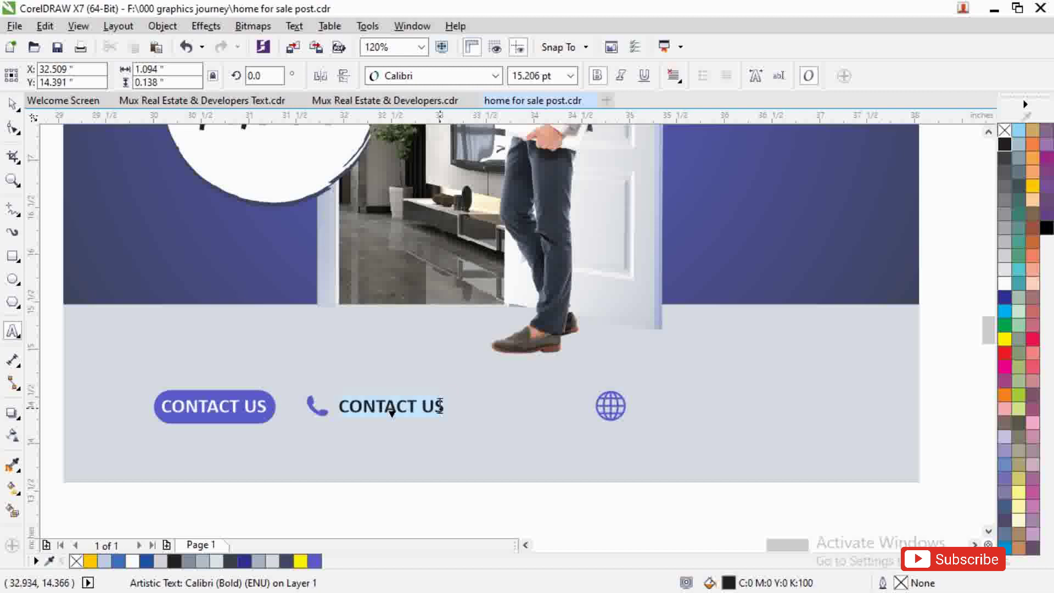
{"action": "type", "text": "012-3456-789"}
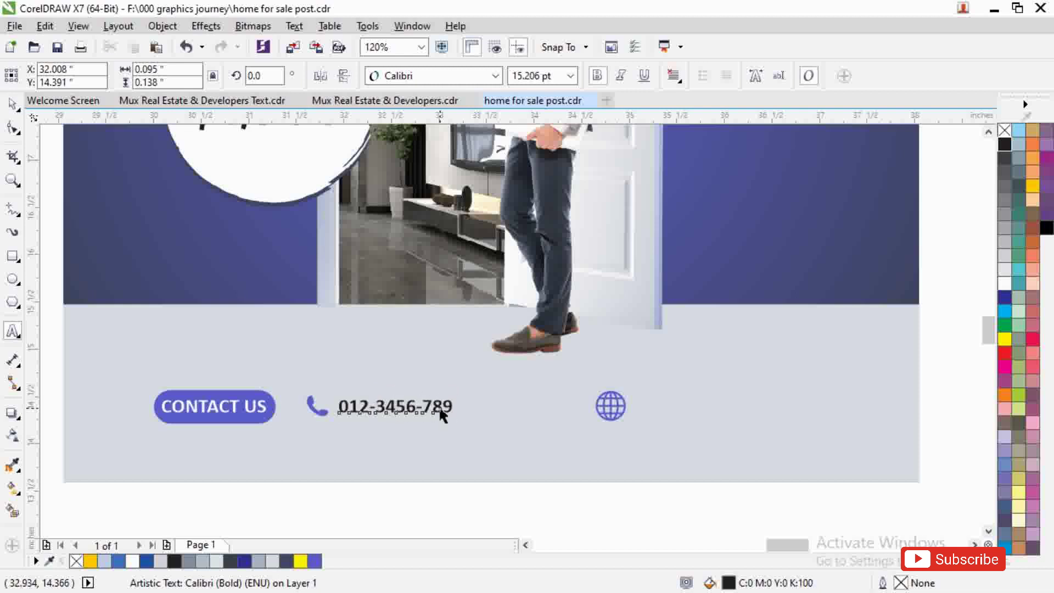
{"action": "key", "text": "ctrl+space"}
{"action": "left_click", "coordinate": [446, 407]}
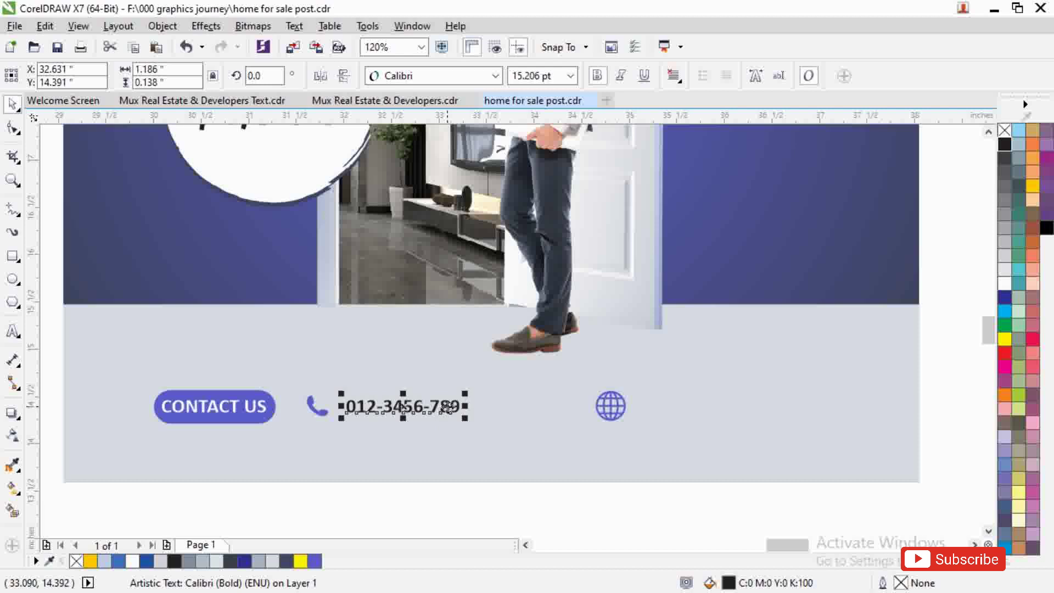
Copy the phone number text beside the globe icon and replace its wording with "YOURWEBSITE.COM".
{"action": "left_click_drag", "start_coordinate": [446, 408], "coordinate": [737, 413]}
{"action": "key", "text": "F8"}
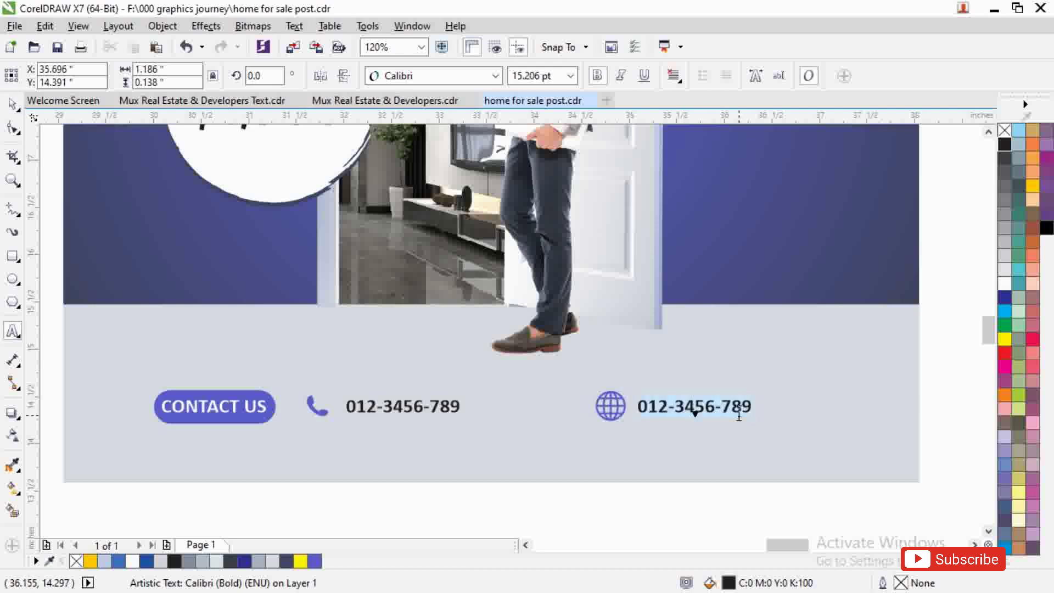
{"action": "type", "text": "YOURWEB"}
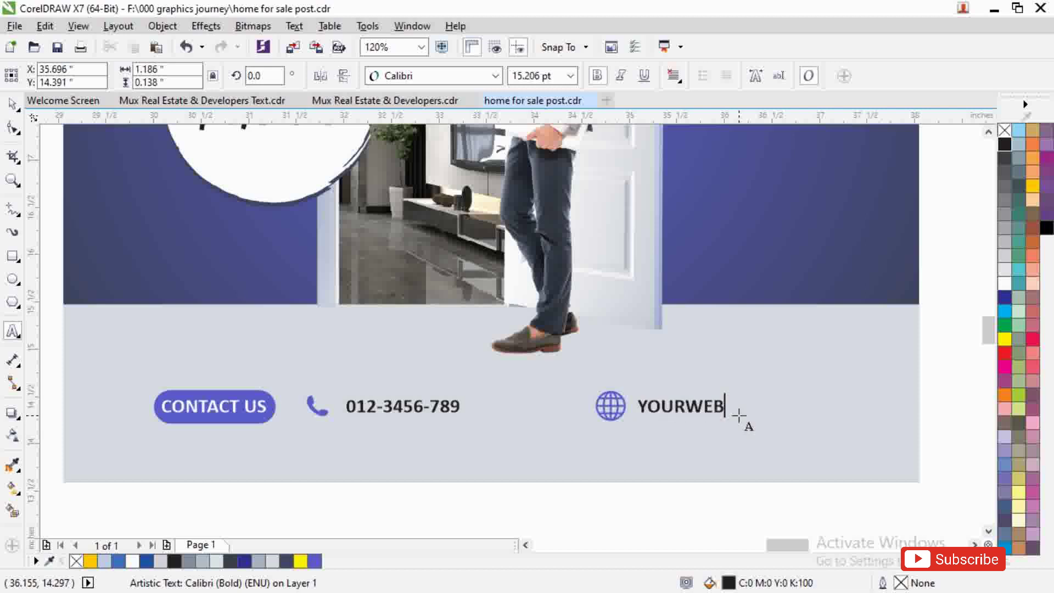
{"action": "type", "text": "SITE.COM"}
{"action": "key", "text": "ctrl+space"}
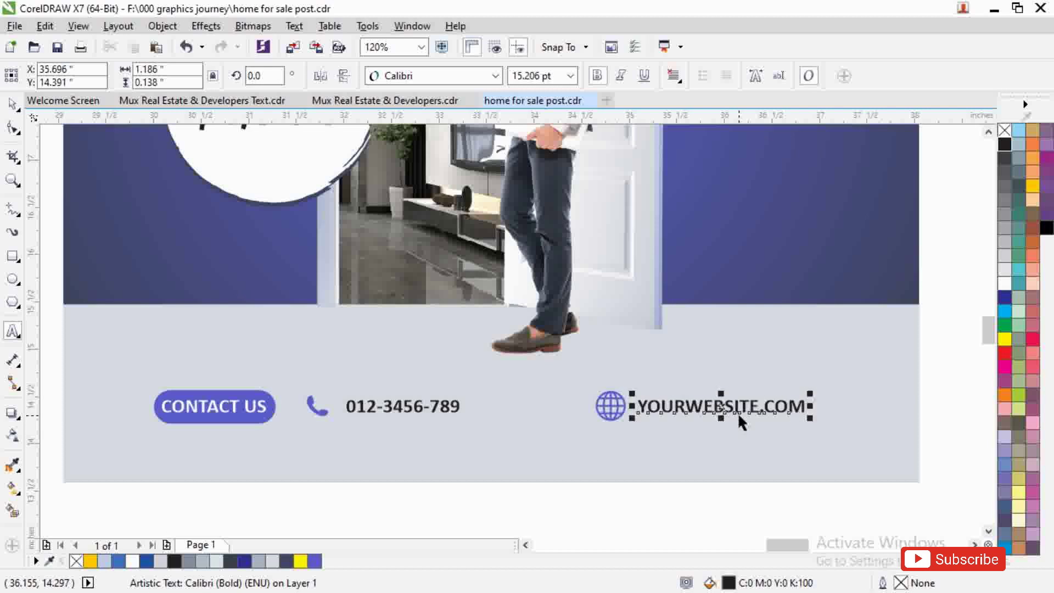
Shrink the phone icon to about 0.146 inches wide and the globe icon to about 0.207 inches, nudging the globe towards its text.
{"action": "scroll", "coordinate": [737, 413], "scroll_direction": "down", "scroll_amount": 3}
{"action": "key", "text": "Escape"}
{"action": "key", "text": "F2"}
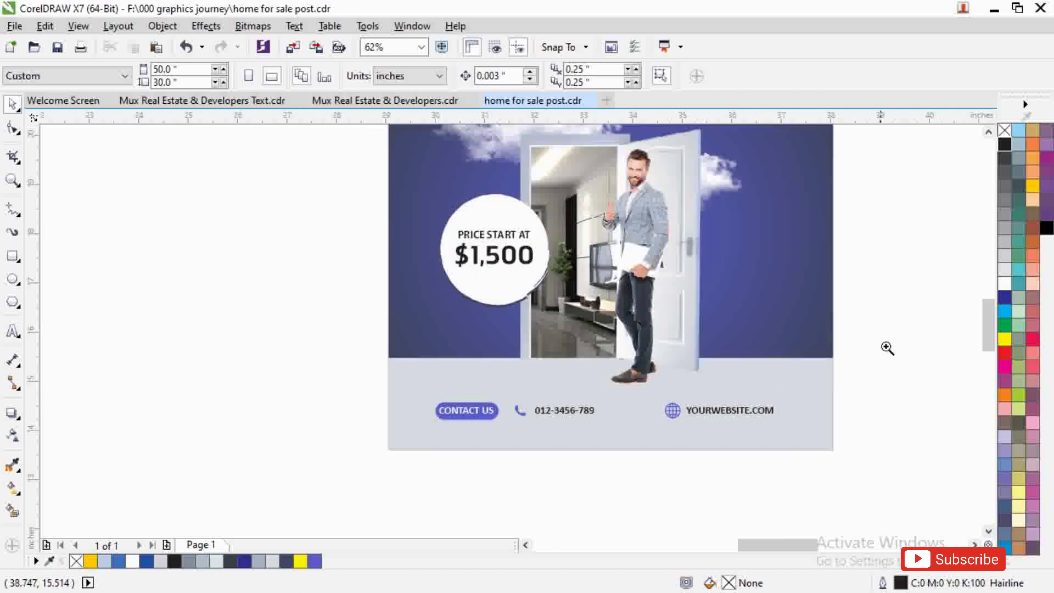
{"action": "left_click_drag", "start_coordinate": [904, 339], "coordinate": [447, 444]}
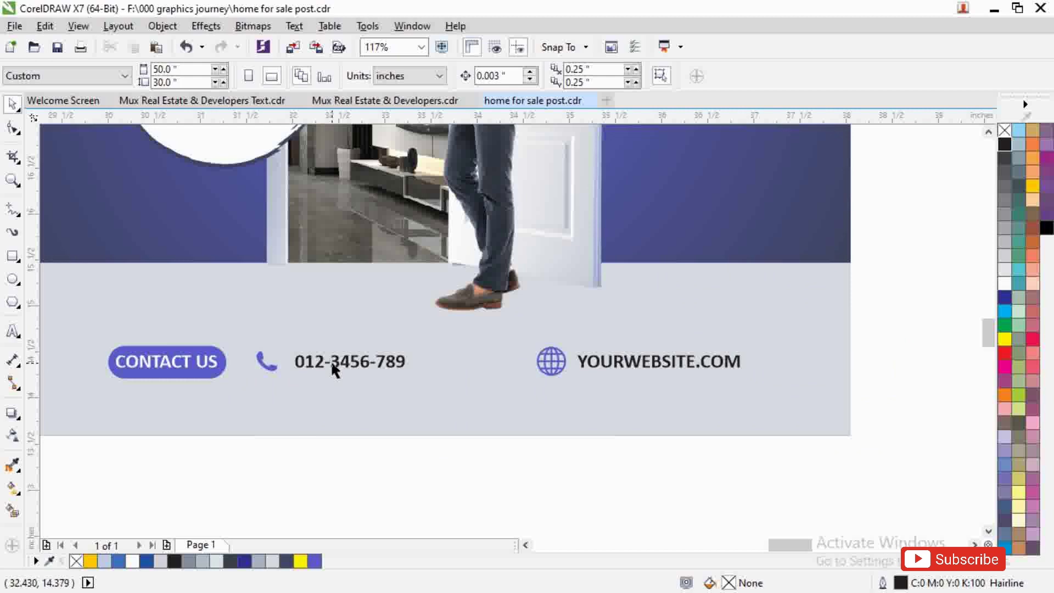
{"action": "left_click", "coordinate": [274, 368]}
{"action": "left_click_drag", "start_coordinate": [282, 376], "coordinate": [277, 375]}
{"action": "left_click", "coordinate": [549, 366]}
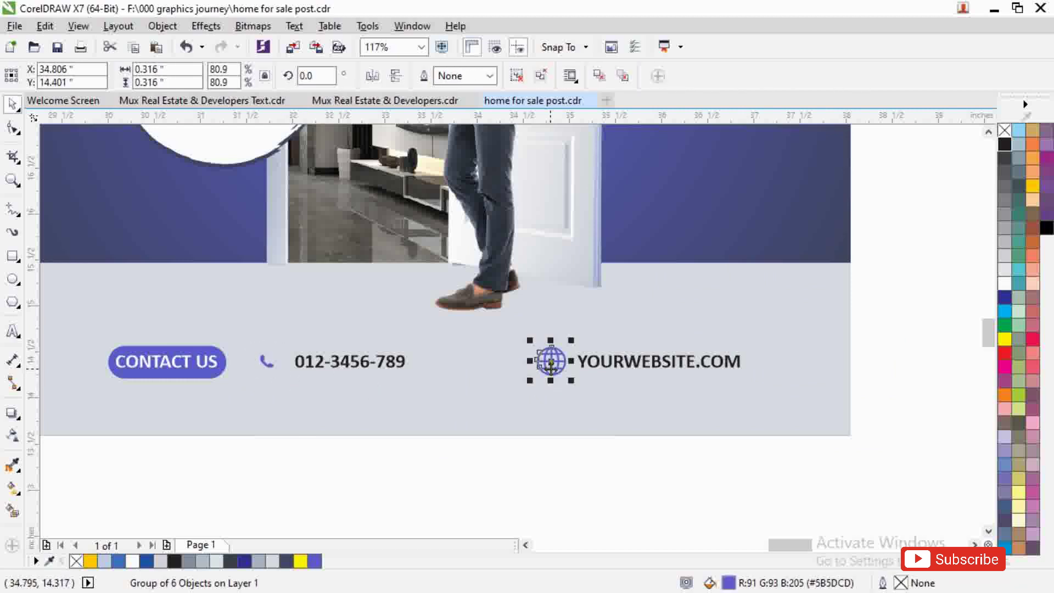
{"action": "left_click", "coordinate": [572, 372]}
{"action": "left_click", "coordinate": [551, 364]}
{"action": "left_click_drag", "start_coordinate": [552, 362], "coordinate": [555, 362]}
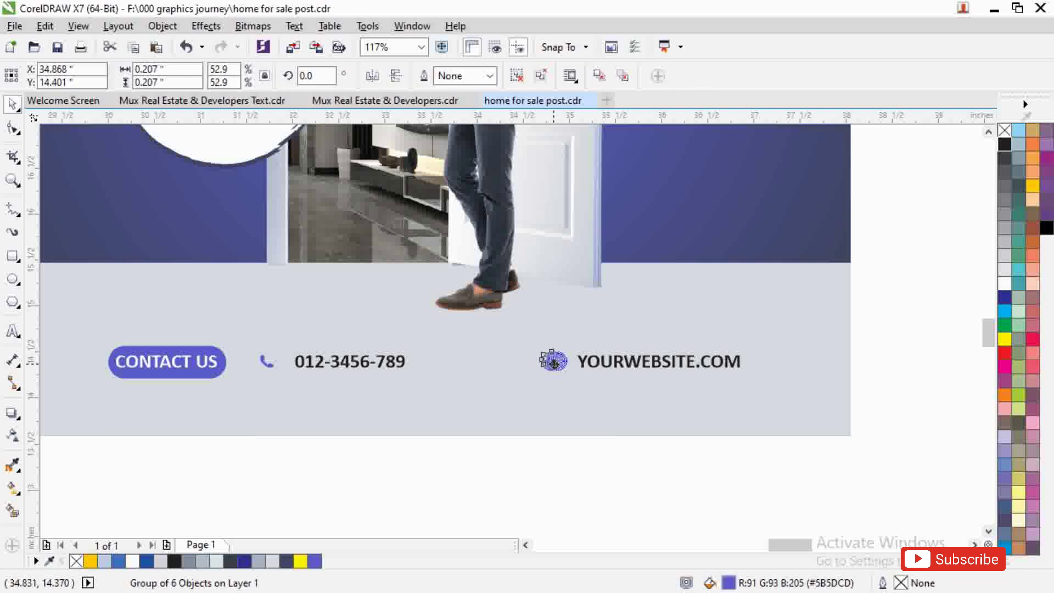
Move the globe icon and website text closer to the phone number, and set the phone icon directly beside its number.
{"action": "left_click_drag", "start_coordinate": [747, 336], "coordinate": [519, 411]}
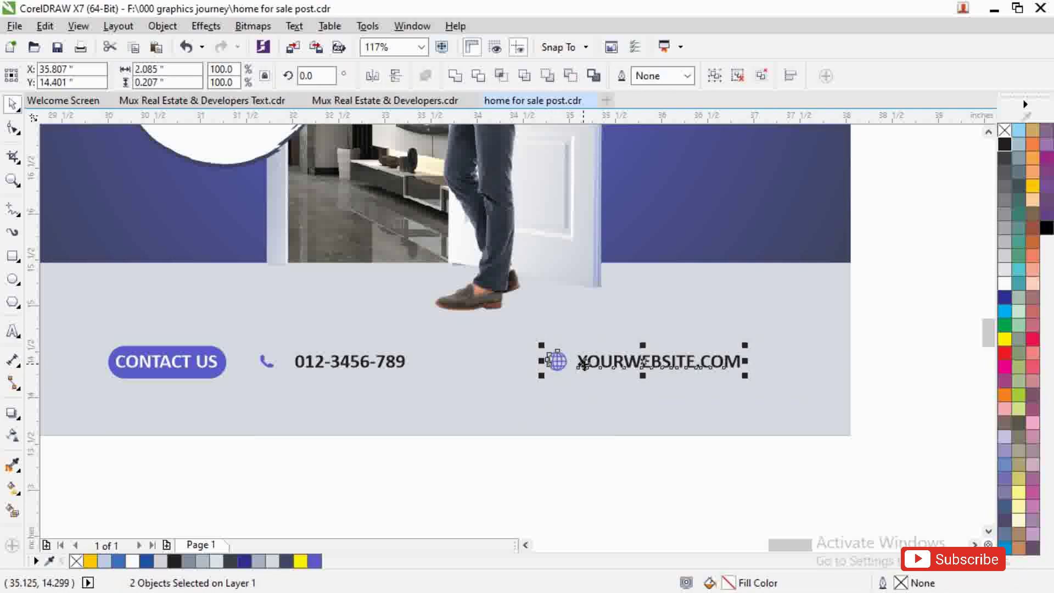
{"action": "left_click_drag", "start_coordinate": [584, 362], "coordinate": [513, 362]}
{"action": "left_click_drag", "start_coordinate": [722, 344], "coordinate": [284, 365]}
{"action": "left_click", "coordinate": [270, 363]}
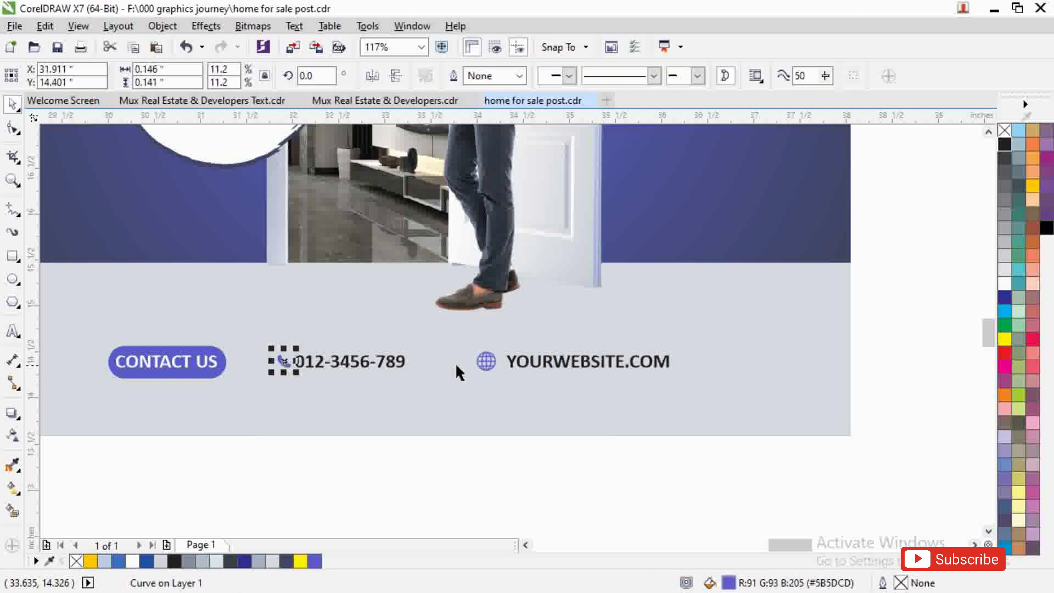
{"action": "left_click", "coordinate": [485, 362], "text": "shift"}
{"action": "left_click", "coordinate": [546, 391]}
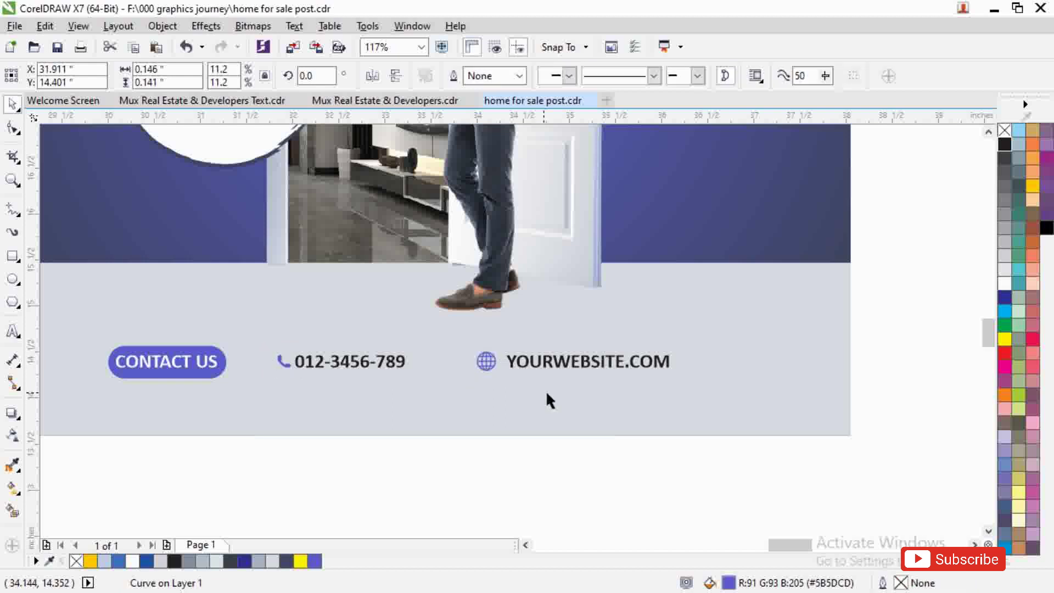
Shrink the globe and phone icons slightly more and bring the globe closer to the website text.
{"action": "left_click_drag", "start_coordinate": [608, 428], "coordinate": [245, 308]}
{"action": "left_click", "coordinate": [690, 324]}
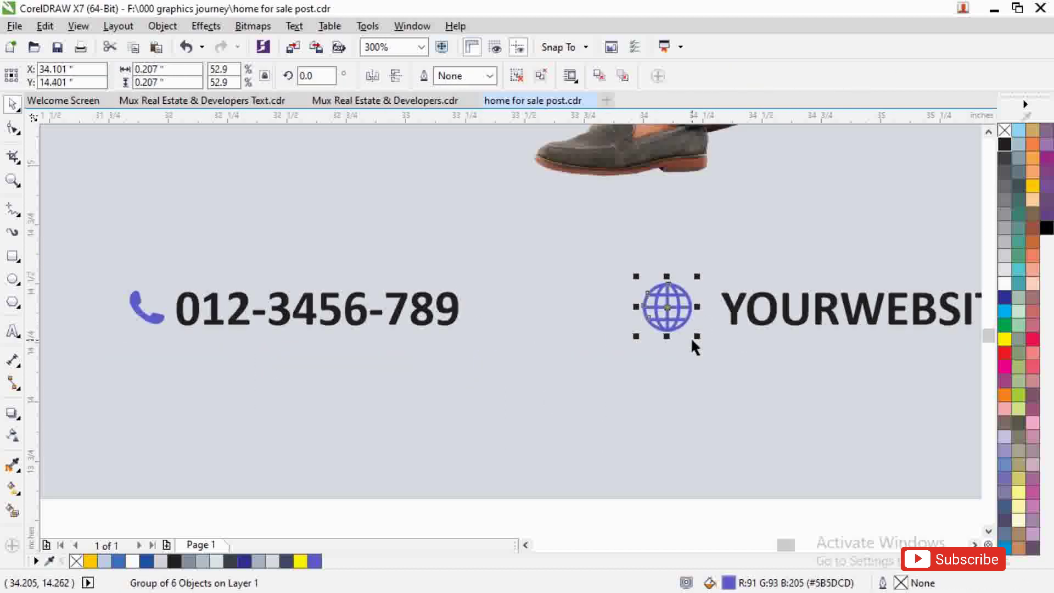
{"action": "left_click_drag", "start_coordinate": [696, 340], "coordinate": [696, 324]}
{"action": "left_click", "coordinate": [148, 320]}
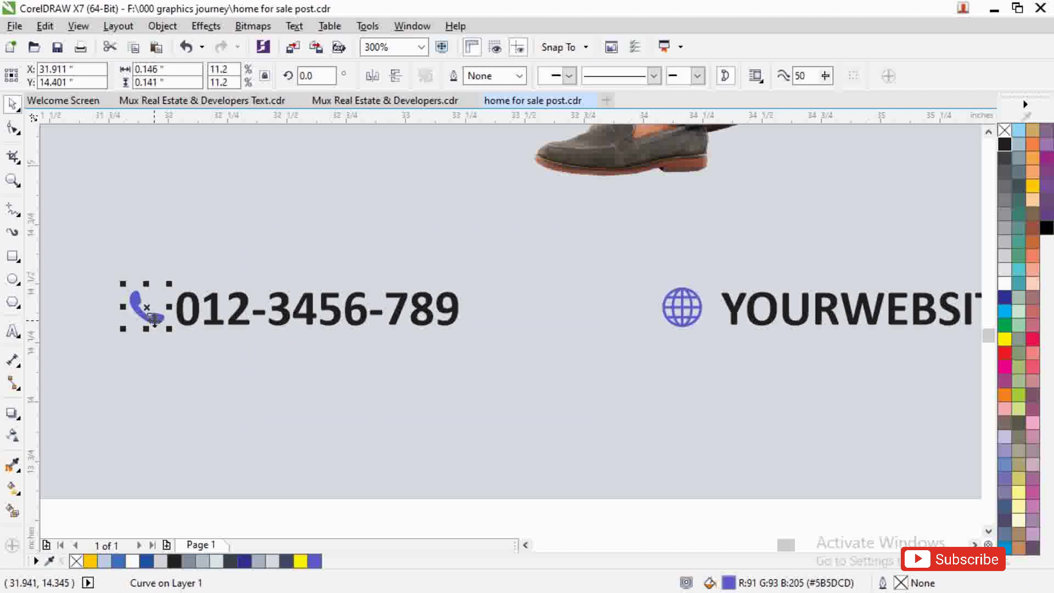
{"action": "left_click", "coordinate": [148, 321]}
{"action": "mouse_move", "coordinate": [172, 329]}
{"action": "left_mouse_down"}
{"action": "mouse_move", "coordinate": [168, 339]}
{"action": "mouse_move", "coordinate": [159, 321]}
{"action": "left_mouse_up"}
{"action": "left_click", "coordinate": [360, 357]}
Close the gap between the phone and website contact pairs, and move both pairs beside the CONTACT US button.
{"action": "scroll", "coordinate": [363, 359], "scroll_direction": "down", "scroll_amount": 2}
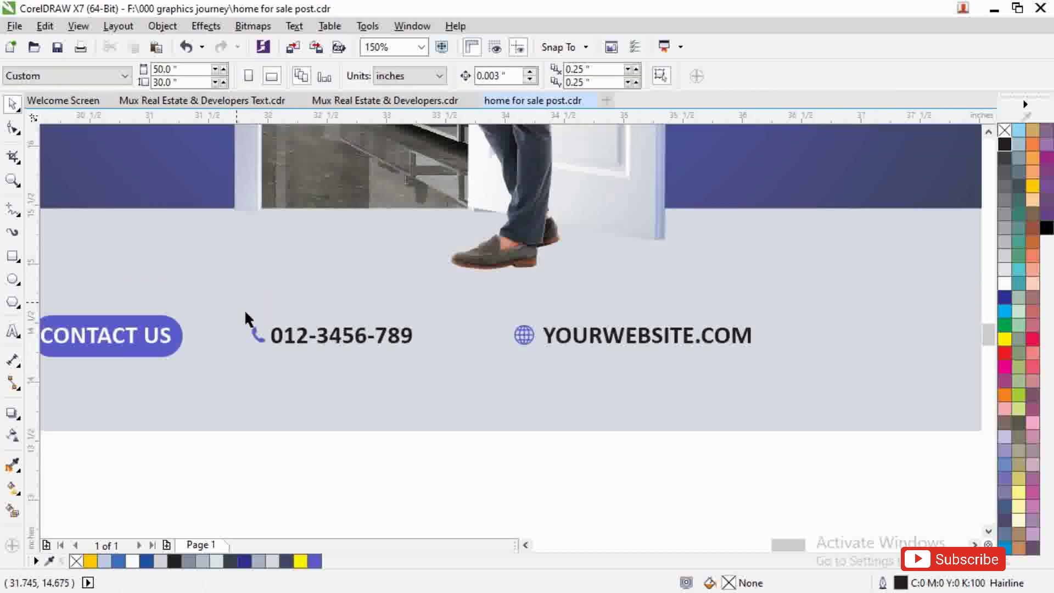
{"action": "left_click_drag", "start_coordinate": [246, 313], "coordinate": [416, 376]}
{"action": "left_click_drag", "start_coordinate": [482, 341], "coordinate": [477, 337]}
{"action": "left_click_drag", "start_coordinate": [757, 298], "coordinate": [341, 369]}
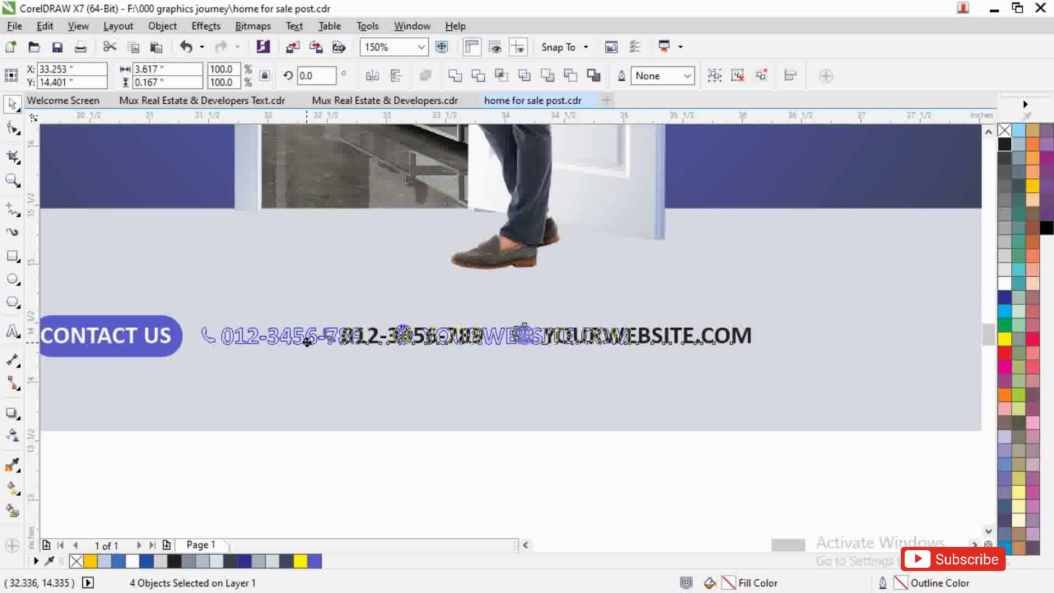
{"action": "key", "text": "Escape"}
{"action": "key", "text": "F3"}
Copy the phone number's text properties to the CONTACT US label and reduce the button's height to about 0.258 inches.
{"action": "left_click_drag", "start_coordinate": [617, 388], "coordinate": [205, 270]}
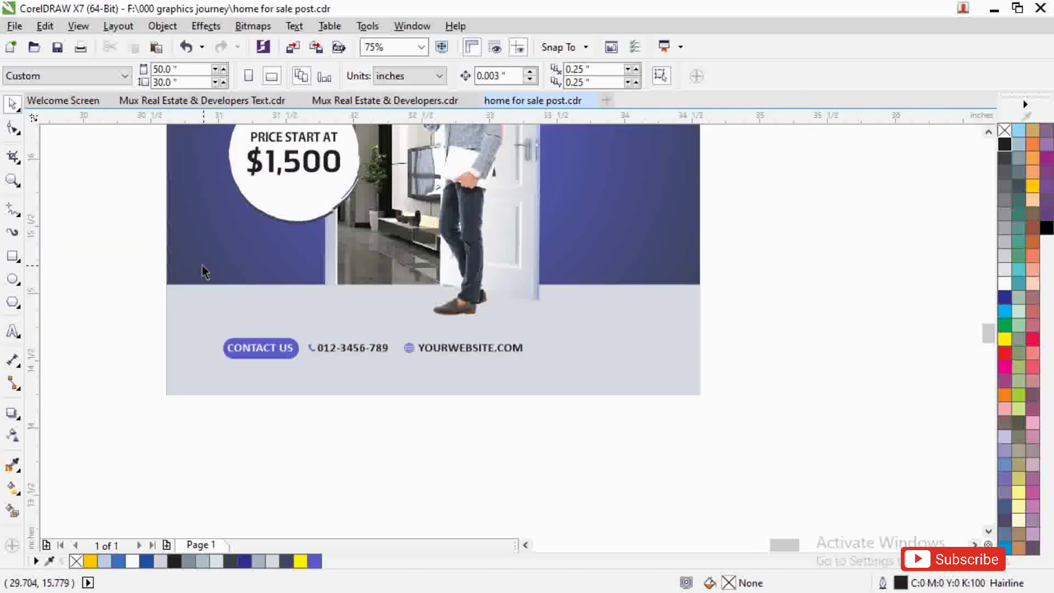
{"action": "left_click", "coordinate": [208, 385]}
{"action": "left_click", "coordinate": [45, 26]}
{"action": "left_click", "coordinate": [104, 254]}
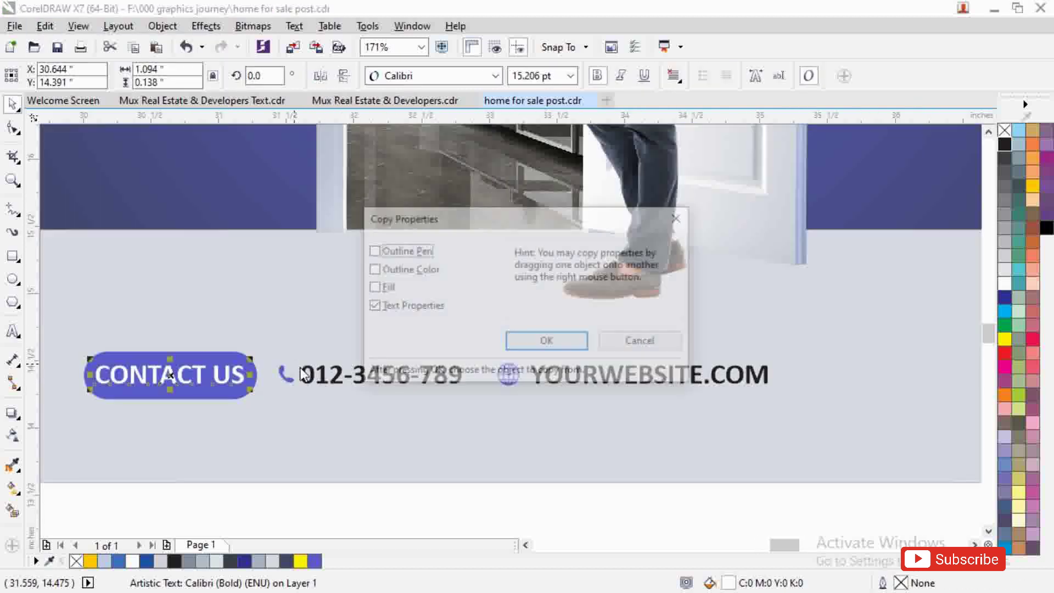
{"action": "left_click", "coordinate": [548, 341]}
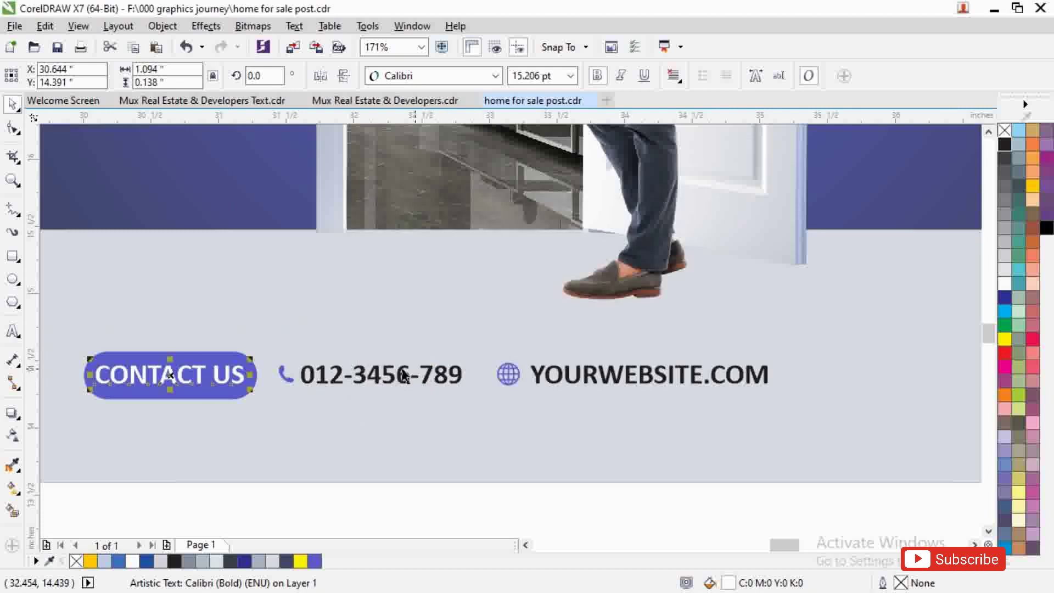
{"action": "left_click", "coordinate": [234, 397]}
{"action": "left_click_drag", "start_coordinate": [176, 404], "coordinate": [177, 399]}
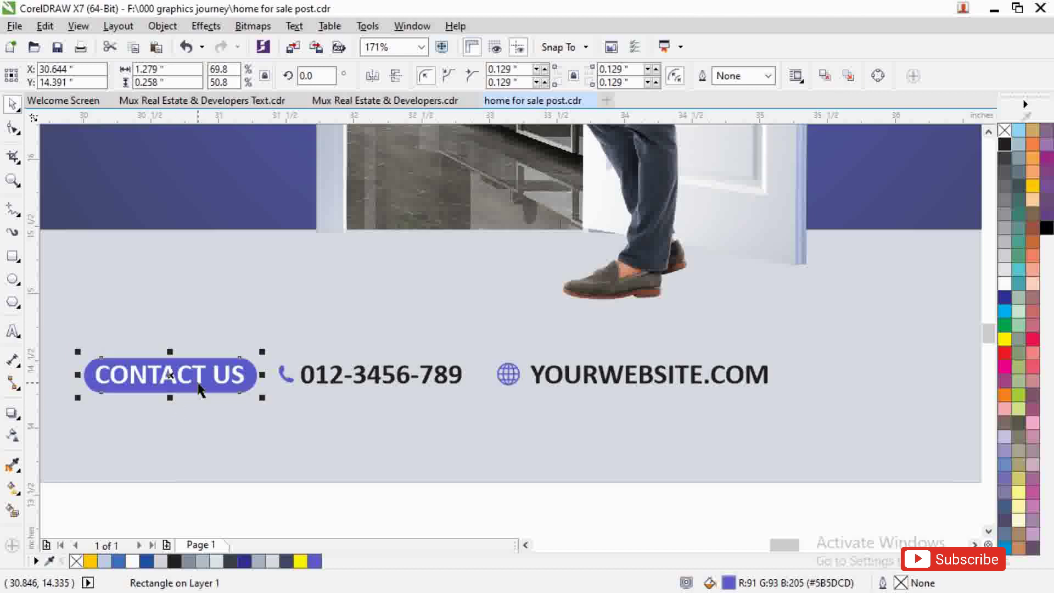
{"action": "left_click", "coordinate": [199, 378], "text": "shift"}
Group the contact row items, centre the group horizontally on the light grey band, and ungroup it.
{"action": "key", "text": "F3"}
{"action": "left_click_drag", "start_coordinate": [302, 416], "coordinate": [642, 365]}
{"action": "key", "text": "d"}
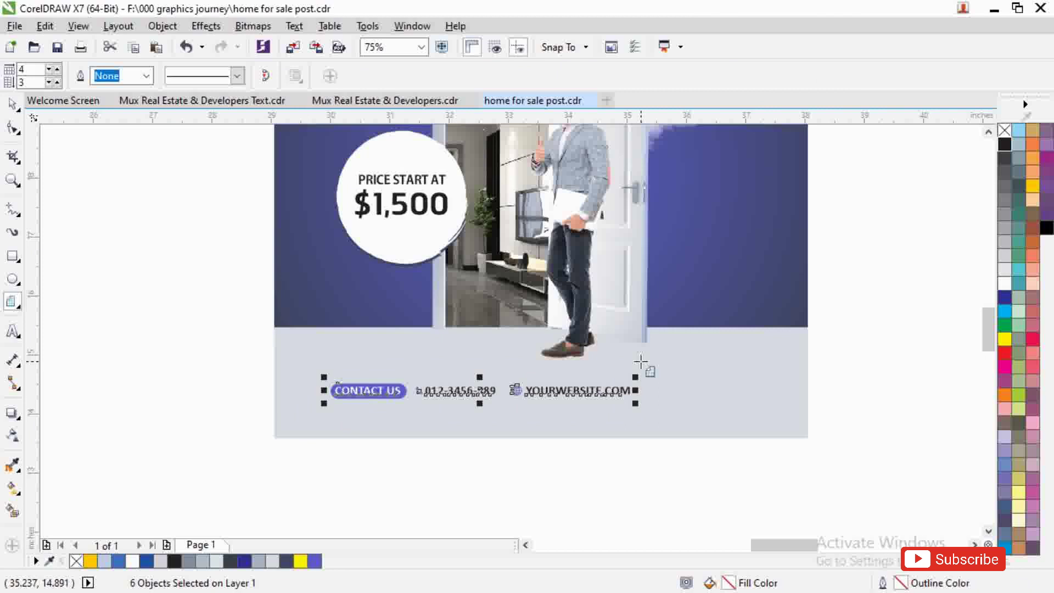
{"action": "key", "text": "space"}
{"action": "key", "text": "ctrl+g"}
{"action": "left_click", "coordinate": [724, 383], "text": "shift"}
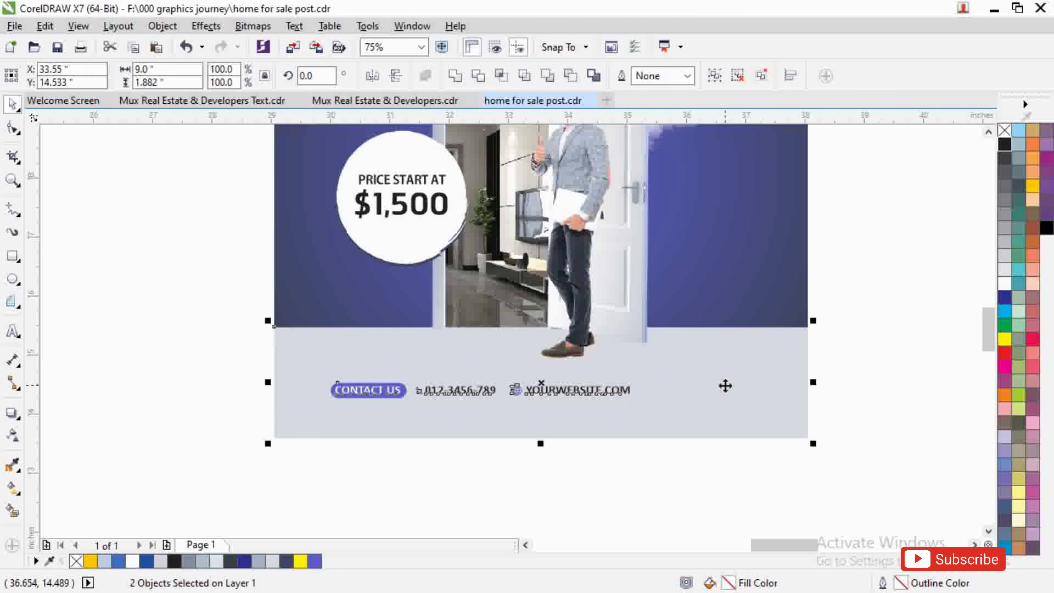
{"action": "key", "text": "c"}
{"action": "left_click", "coordinate": [726, 387], "text": "shift"}
{"action": "key", "text": "ctrl+u"}
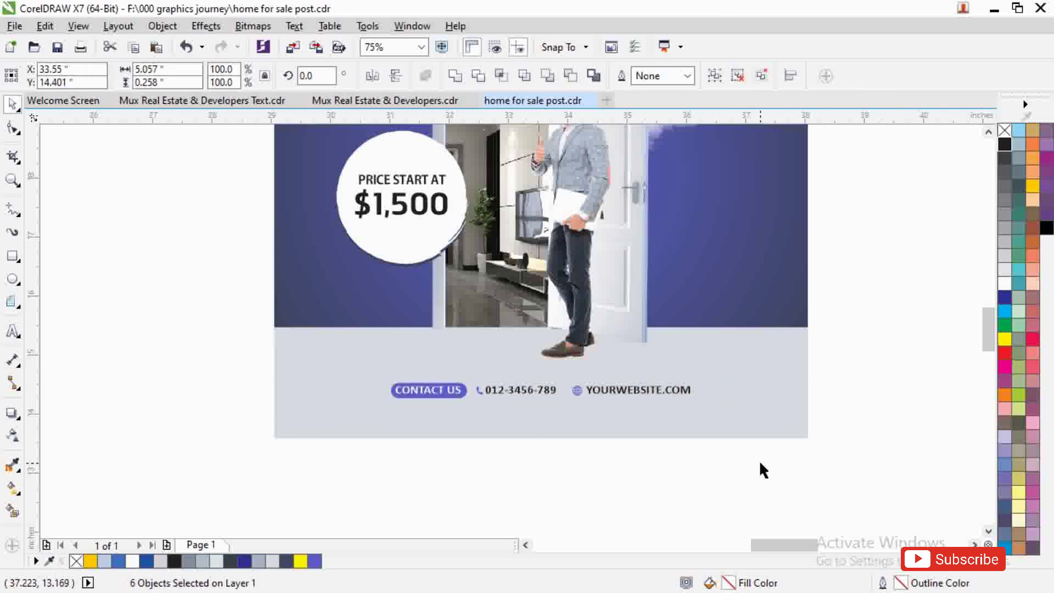
Shift the globe icon and website text slightly right, regroup the contact row, and centre it horizontally on the grey band.
{"action": "left_click_drag", "start_coordinate": [760, 461], "coordinate": [596, 388]}
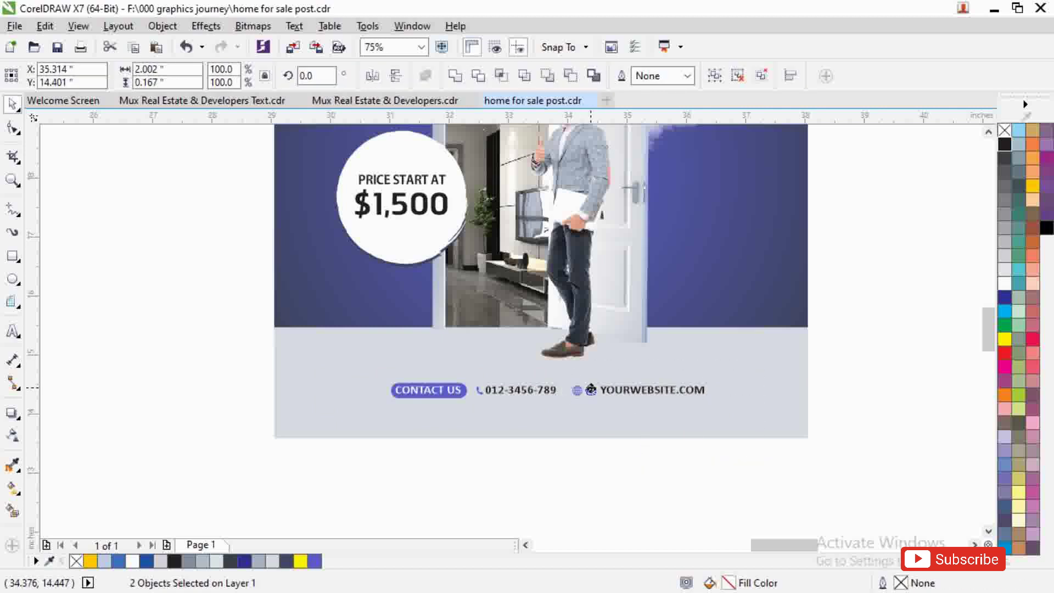
{"action": "left_click_drag", "start_coordinate": [799, 460], "coordinate": [360, 357]}
{"action": "key", "text": "ctrl+g"}
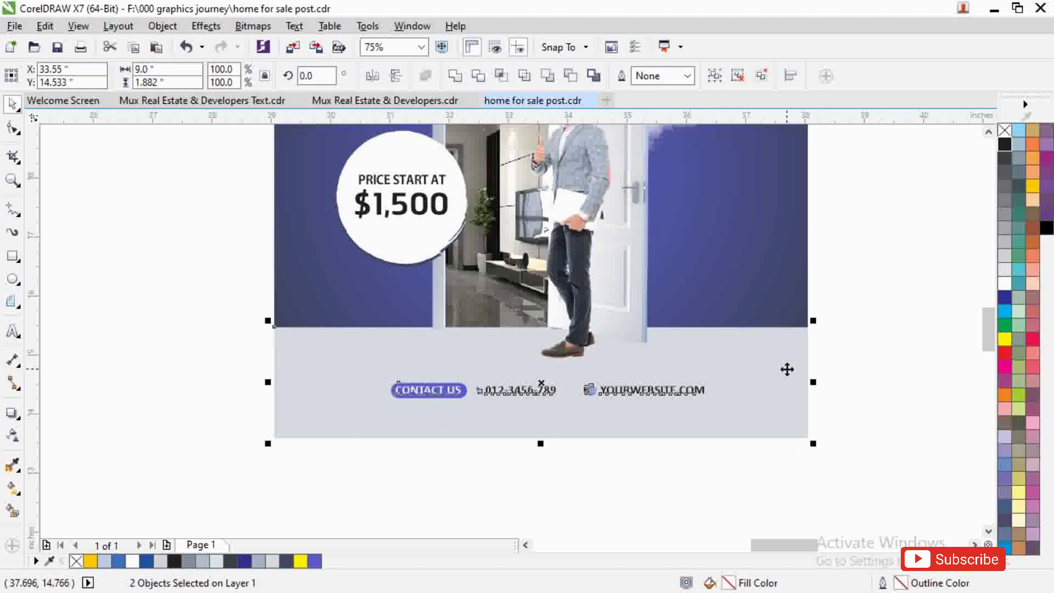
{"action": "key", "text": "c"}
Enlarge the grouped contact row to about 6.568 inches wide and lower it slightly within the grey band.
{"action": "left_click_drag", "start_coordinate": [707, 405], "coordinate": [740, 414]}
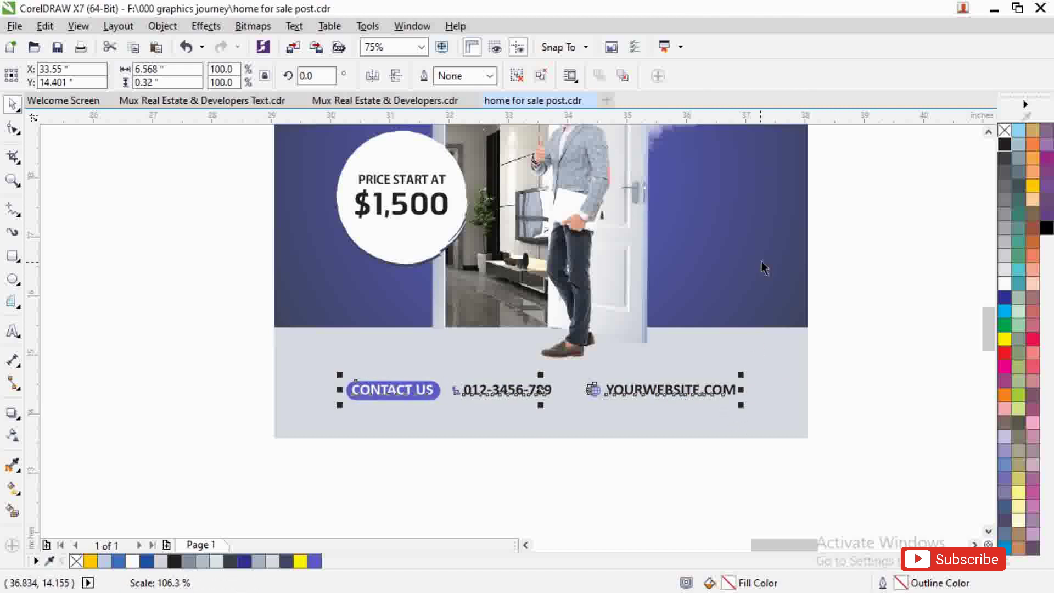
{"action": "key", "text": "shift+F4"}
{"action": "key", "text": "Escape"}
{"action": "left_click", "coordinate": [619, 499]}
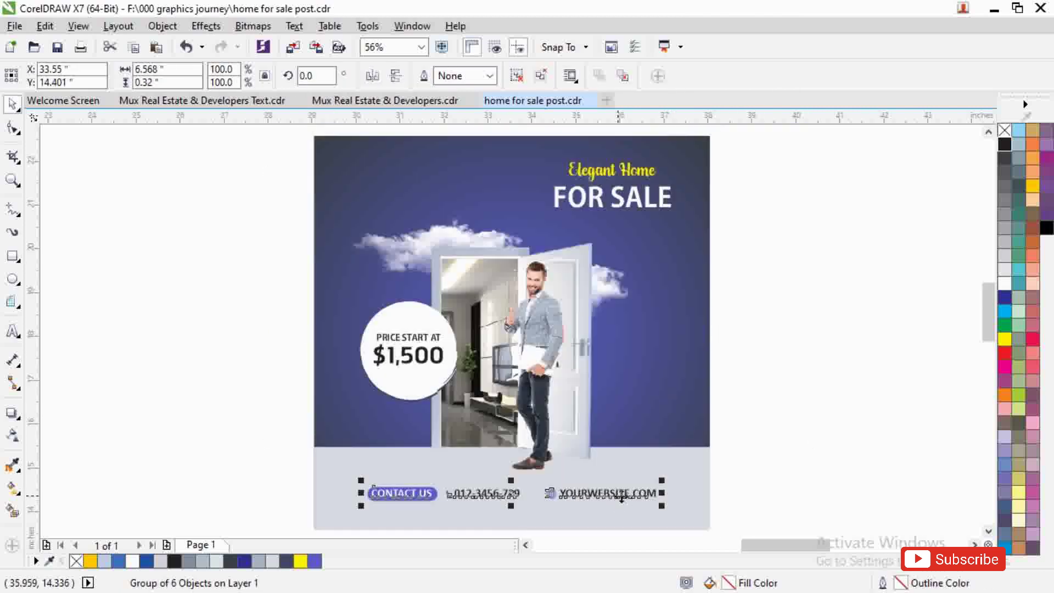
{"action": "left_click", "coordinate": [691, 472], "text": "shift"}
{"action": "left_click", "coordinate": [655, 496]}
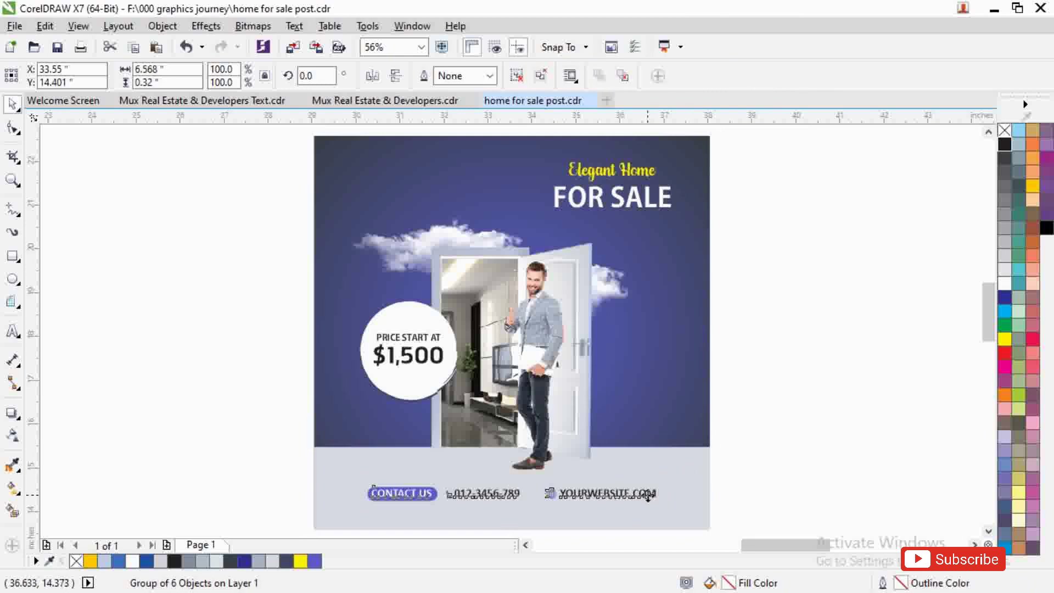
{"action": "left_click_drag", "start_coordinate": [649, 497], "coordinate": [649, 498]}
{"action": "left_click", "coordinate": [687, 457], "text": "shift"}
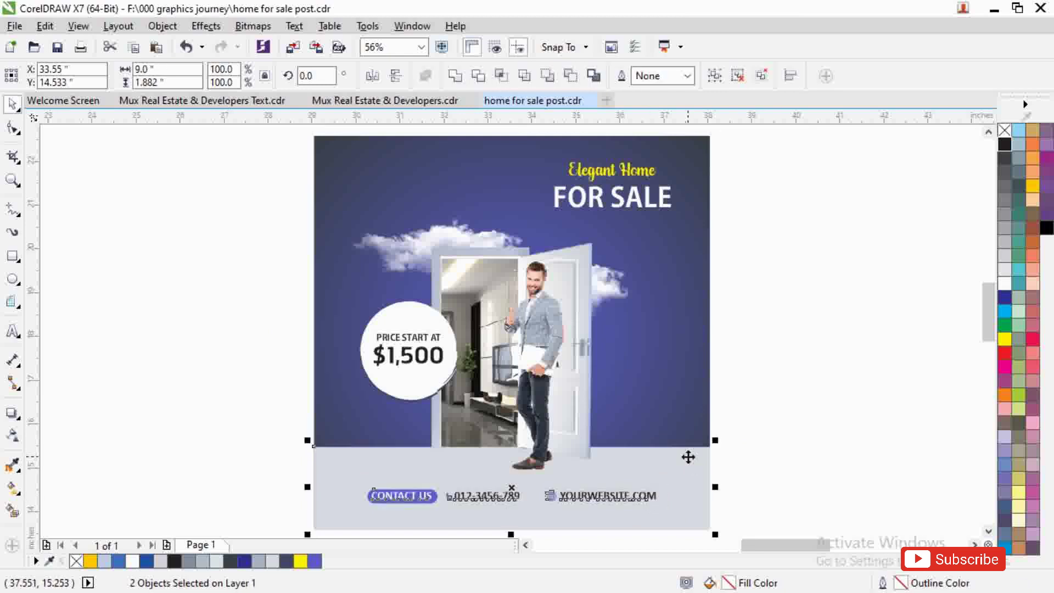
{"action": "left_click", "coordinate": [701, 374]}
{"action": "key", "text": "Escape"}
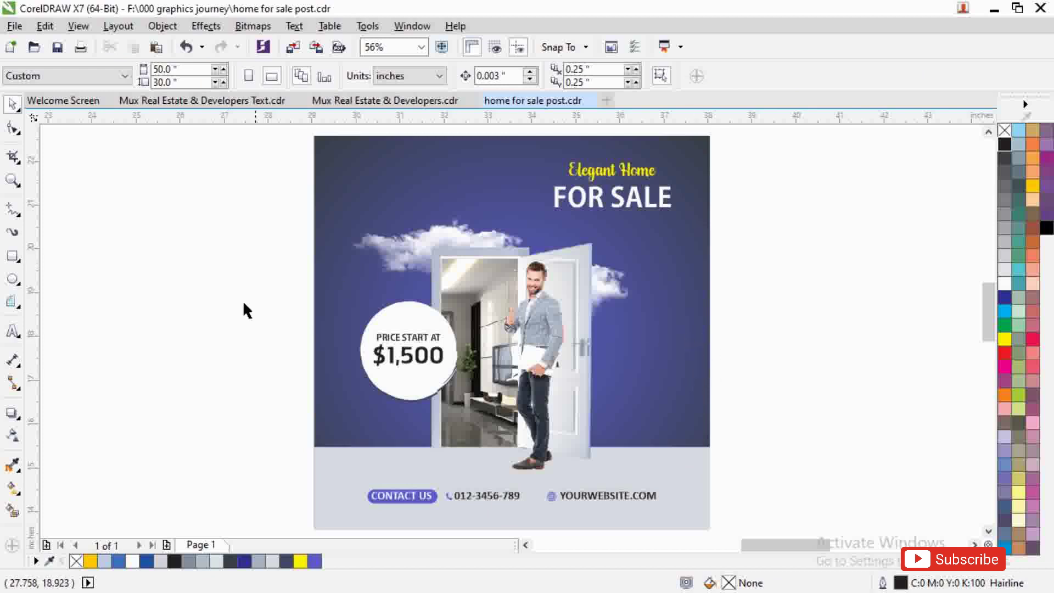
Draw a square of about 1.009 inches in the empty area beside the post and narrow it to about 0.472 inches wide.
{"action": "left_click_drag", "start_coordinate": [144, 329], "coordinate": [682, 159]}
{"action": "left_click_drag", "start_coordinate": [144, 193], "coordinate": [746, 231]}
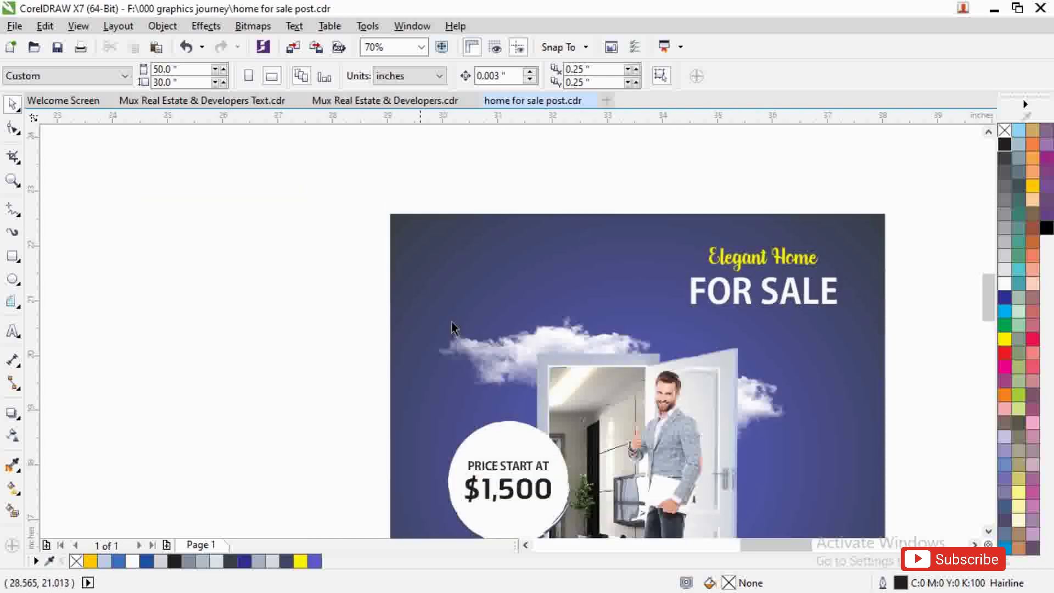
{"action": "left_click_drag", "start_coordinate": [493, 360], "coordinate": [165, 223]}
{"action": "left_click", "coordinate": [16, 261]}
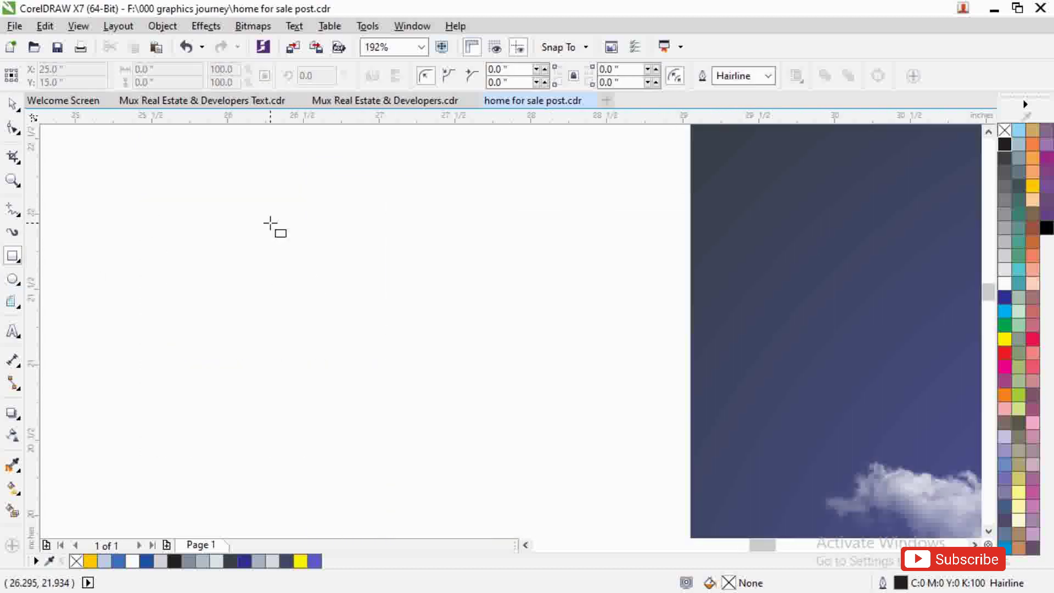
{"action": "left_click_drag", "start_coordinate": [270, 223], "coordinate": [423, 376]}
{"action": "key", "text": "space"}
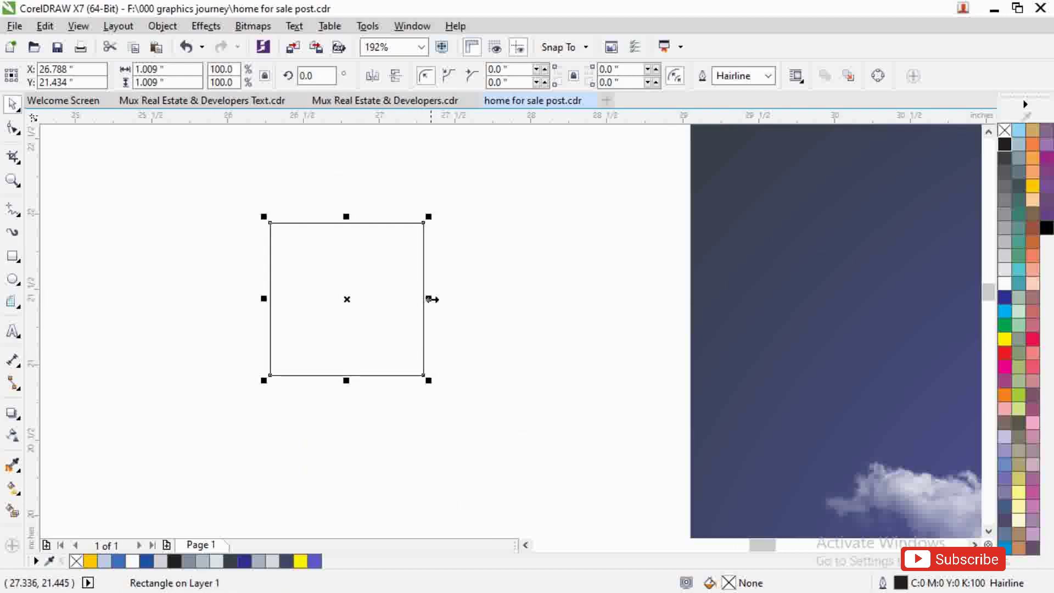
{"action": "left_click_drag", "start_coordinate": [429, 299], "coordinate": [349, 297]}
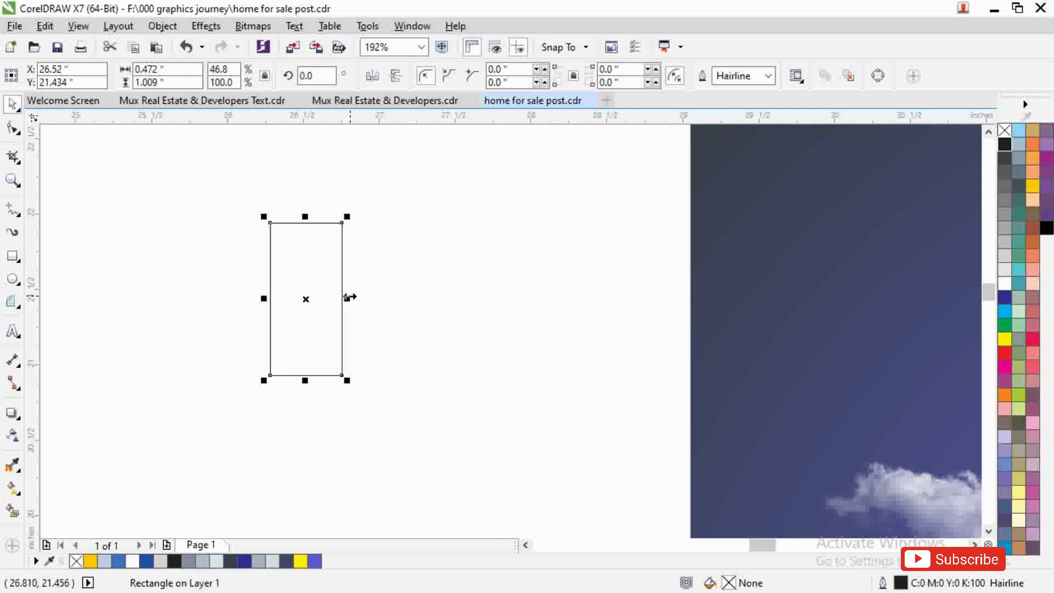
Round the narrow rectangle's two left corners to about 0.076 inches and leave both right corners square.
{"action": "key", "text": "F10"}
{"action": "left_click_drag", "start_coordinate": [271, 377], "coordinate": [280, 385]}
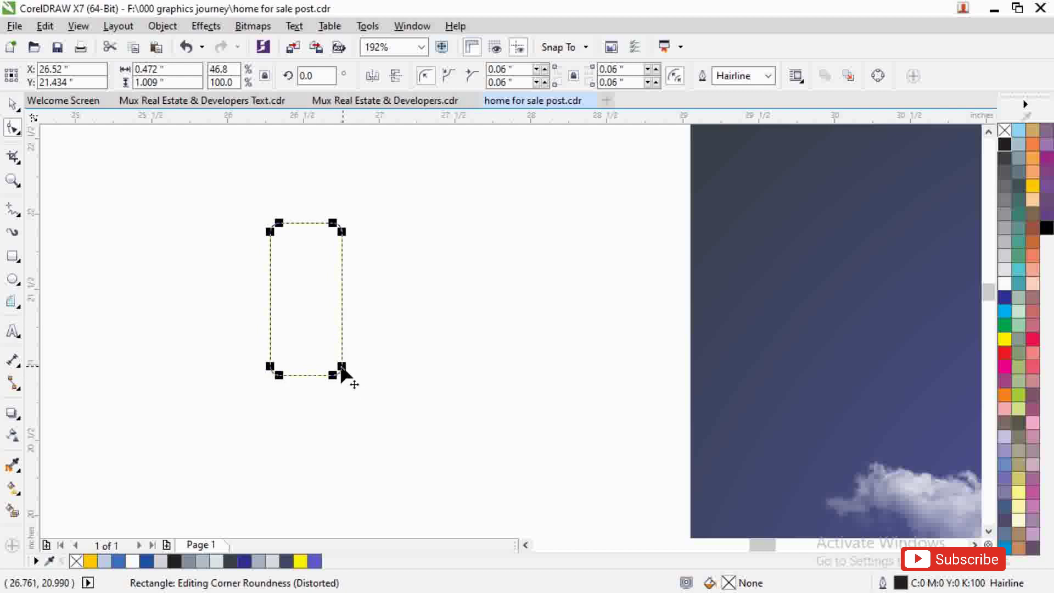
{"action": "left_click_drag", "start_coordinate": [288, 387], "coordinate": [281, 374]}
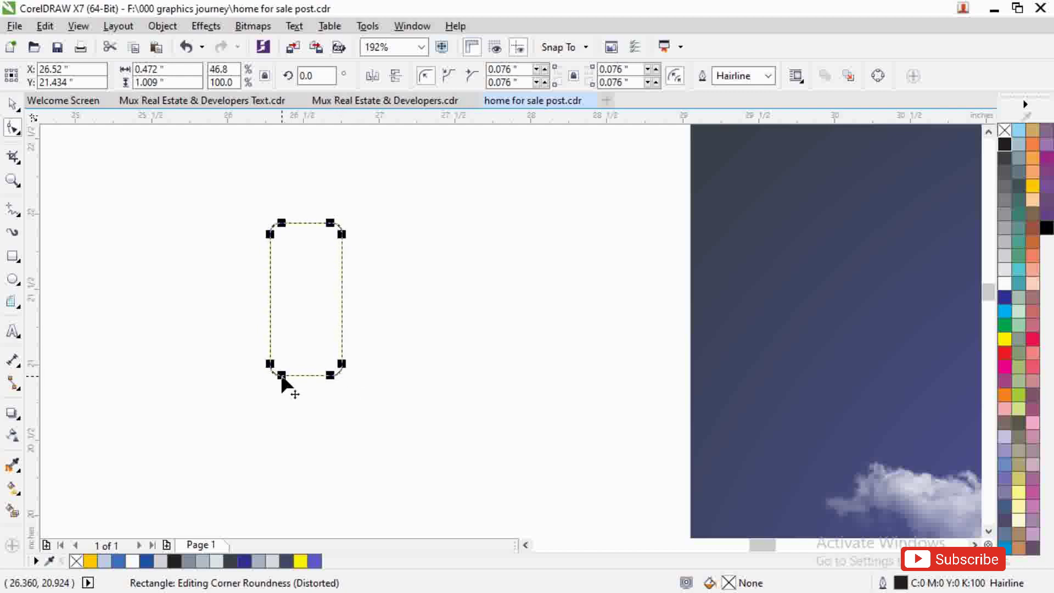
{"action": "left_click_drag", "start_coordinate": [345, 379], "coordinate": [341, 375]}
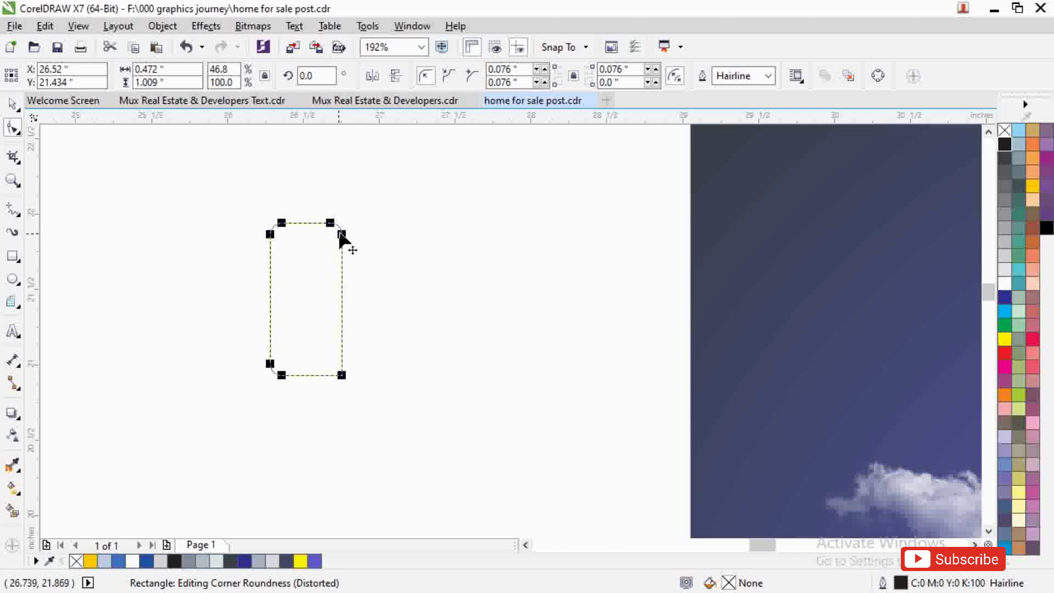
{"action": "left_click_drag", "start_coordinate": [341, 236], "coordinate": [337, 194]}
Convert the rectangle to curves and raise its upper-right corner to form a slanted top, about 1.188 inches tall overall.
{"action": "key", "text": "space"}
{"action": "key", "text": "ctrl+q"}
{"action": "key", "text": "space"}
{"action": "left_click", "coordinate": [340, 223]}
{"action": "key", "text": "space"}
{"action": "key", "text": "space"}
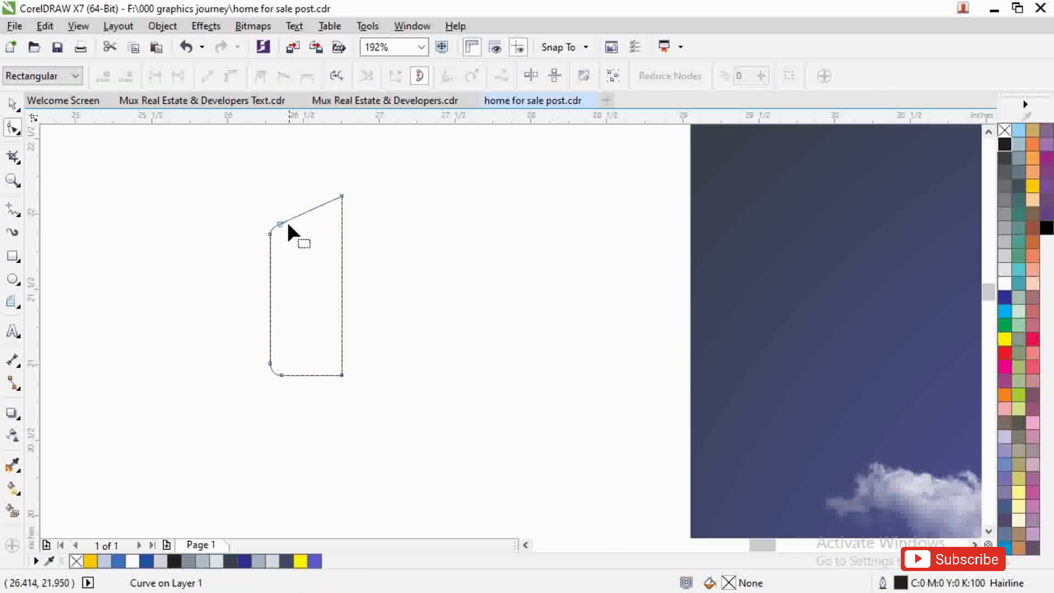
Move the node just below the slanted shape's upper-left rounding slightly down its left edge.
{"action": "key", "text": "space"}
{"action": "scroll", "coordinate": [445, 281], "scroll_direction": "up", "scroll_amount": 2}
{"action": "key", "text": "space"}
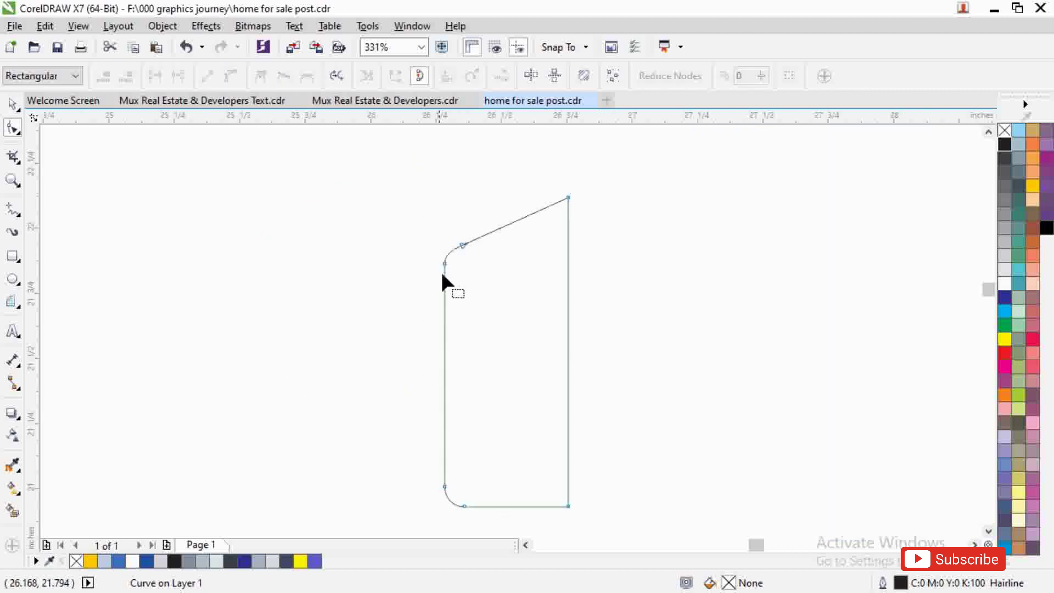
{"action": "left_click_drag", "start_coordinate": [455, 257], "coordinate": [390, 308]}
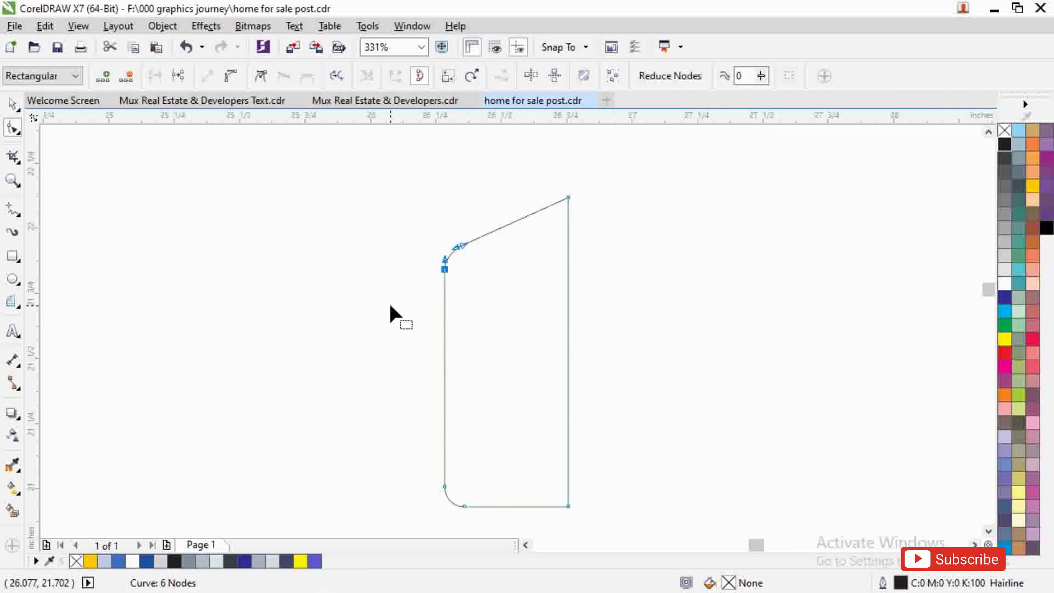
{"action": "key", "text": "space"}
Mirror a copy of the half shape across its right edge and weld both halves into one house outline.
{"action": "scroll", "coordinate": [388, 316], "scroll_direction": "down", "scroll_amount": 3}
{"action": "left_click_drag", "start_coordinate": [308, 463], "coordinate": [690, 158]}
{"action": "scroll", "coordinate": [439, 275], "scroll_direction": "up", "scroll_amount": 1}
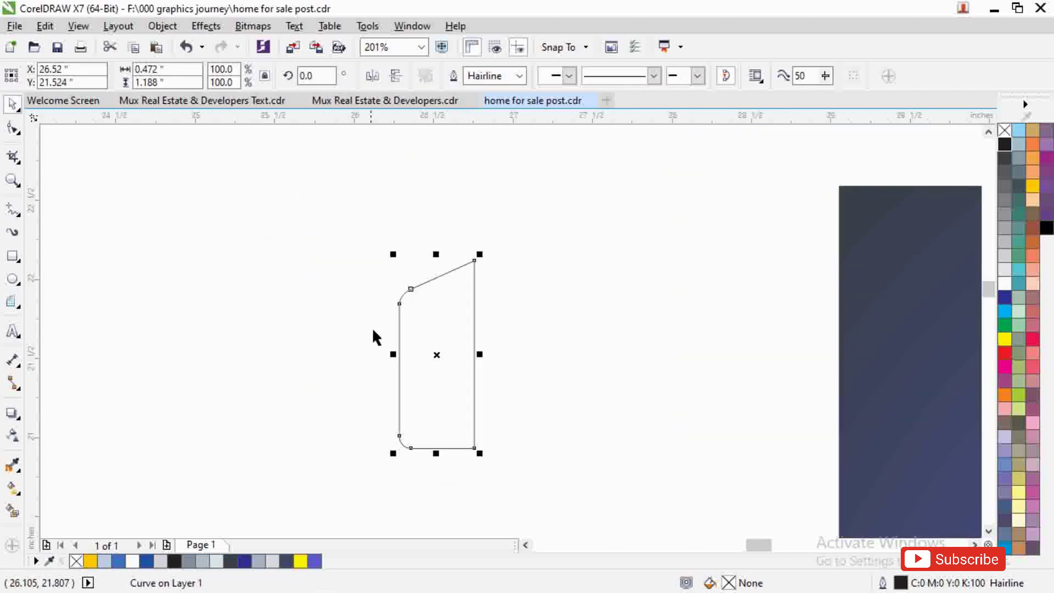
{"action": "left_click_drag", "start_coordinate": [393, 355], "coordinate": [554, 354]}
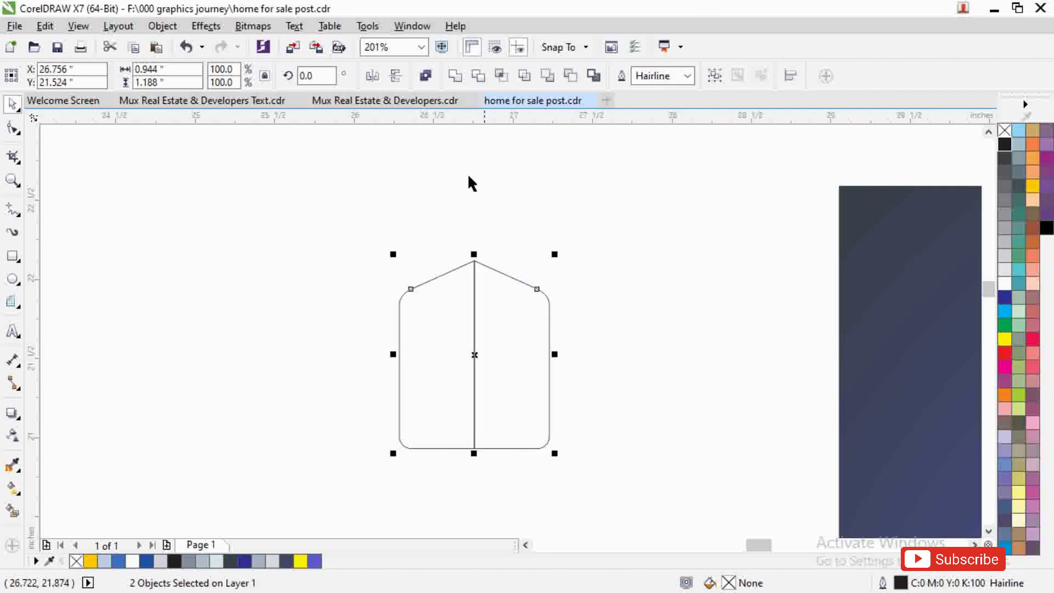
{"action": "left_click", "coordinate": [456, 77]}
{"action": "key", "text": "F10"}
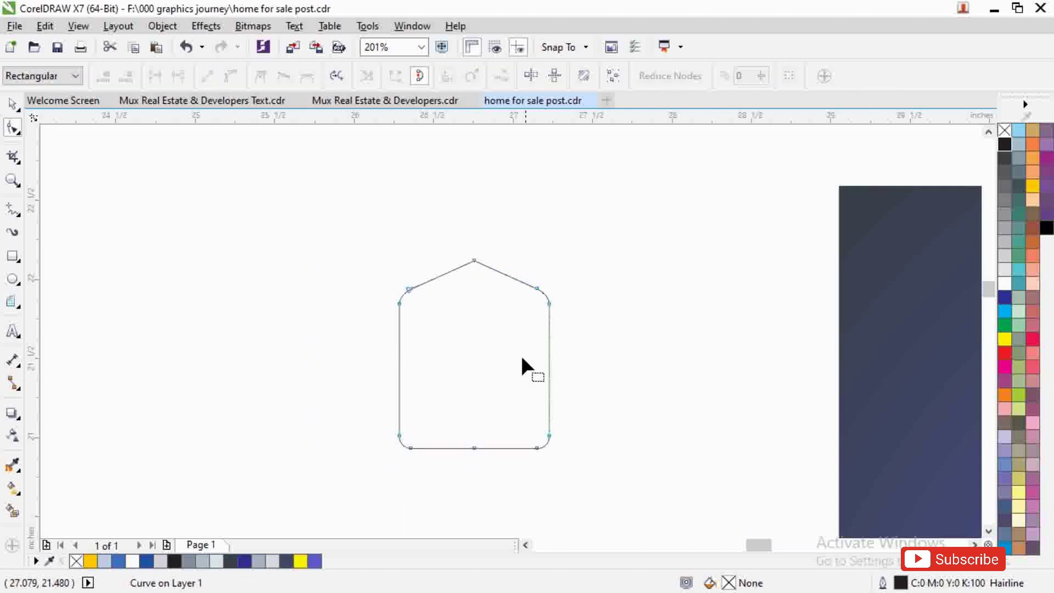
Draw a rectangle about 0.453 by 0.17 inches over the house's peak and centre it horizontally with the house.
{"action": "key", "text": "space"}
{"action": "key", "text": "F2"}
{"action": "left_click_drag", "start_coordinate": [657, 183], "coordinate": [360, 474]}
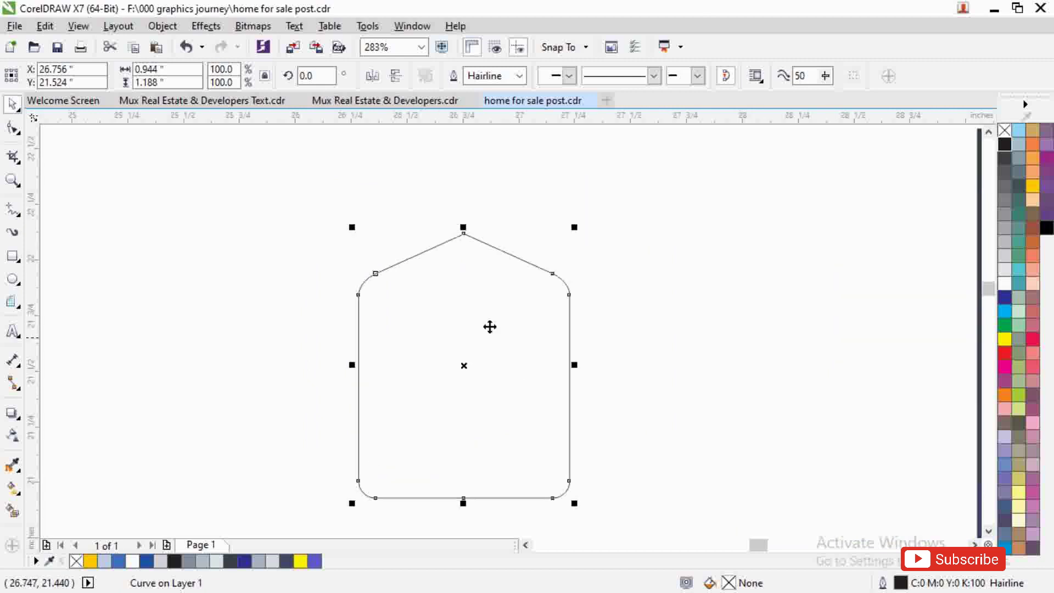
{"action": "left_click", "coordinate": [7, 258]}
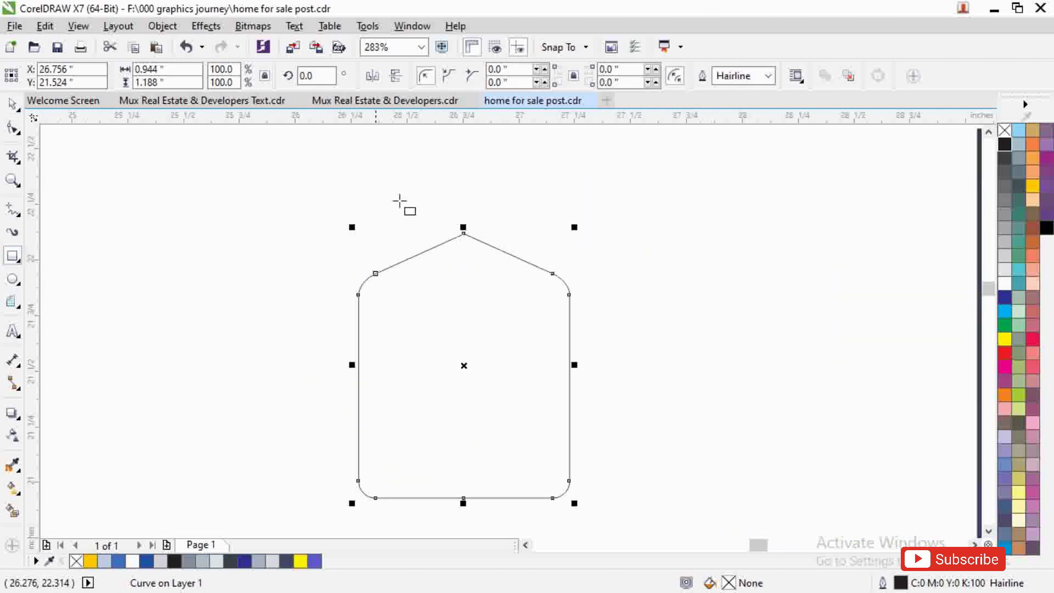
{"action": "left_click_drag", "start_coordinate": [405, 201], "coordinate": [506, 238]}
{"action": "key", "text": "ctrl+a"}
{"action": "key", "text": "c"}
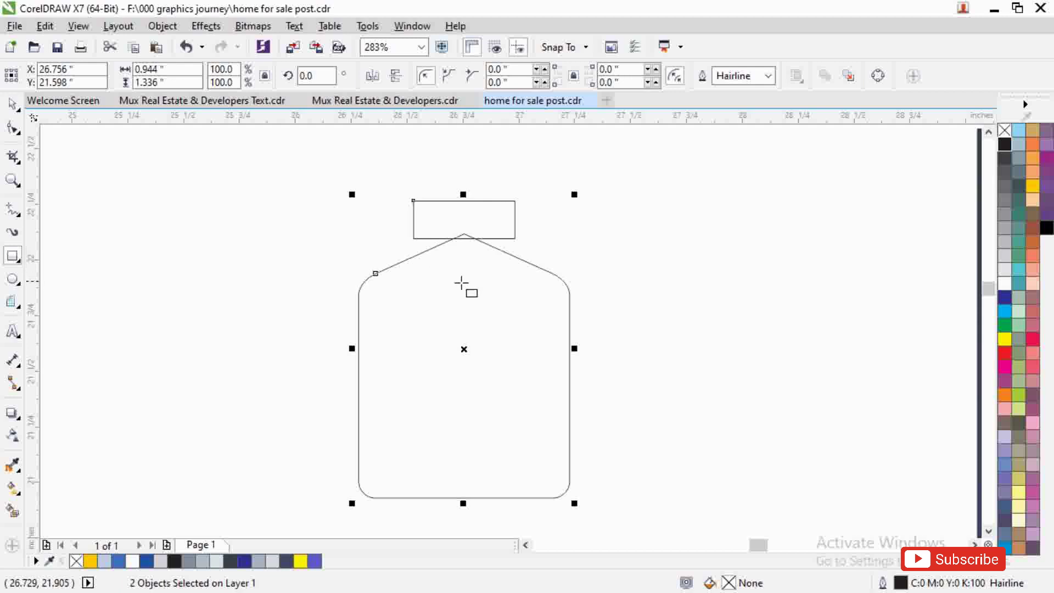
Lower the small rectangle slightly to trim the tip off the house's peak, and delete the rectangle.
{"action": "key", "text": "space"}
{"action": "left_click", "coordinate": [490, 226]}
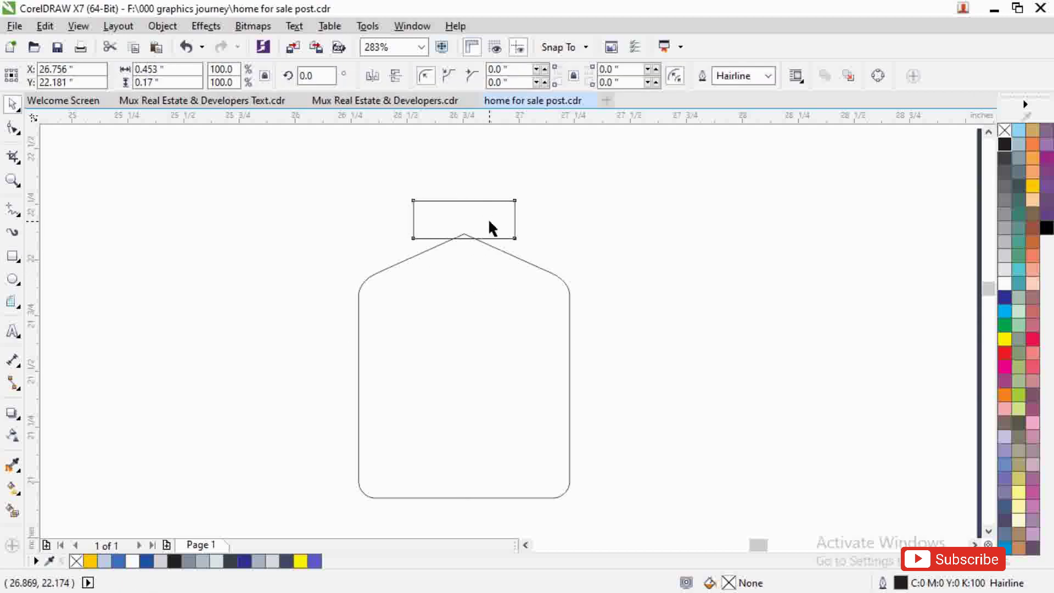
{"action": "left_click_drag", "start_coordinate": [490, 222], "coordinate": [489, 227]}
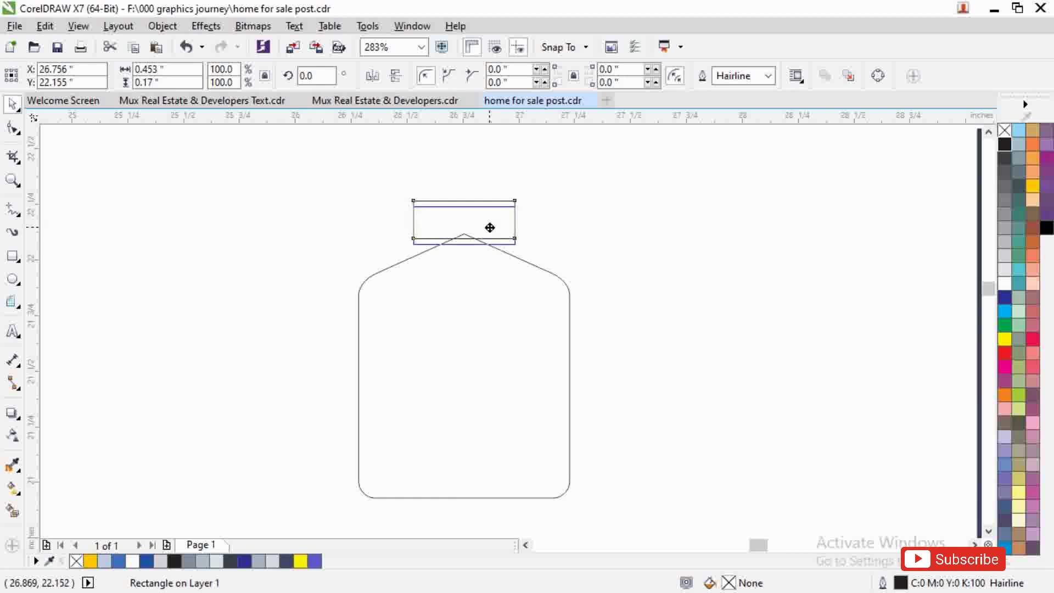
{"action": "left_click", "coordinate": [466, 272], "text": "shift"}
{"action": "left_click", "coordinate": [490, 230]}
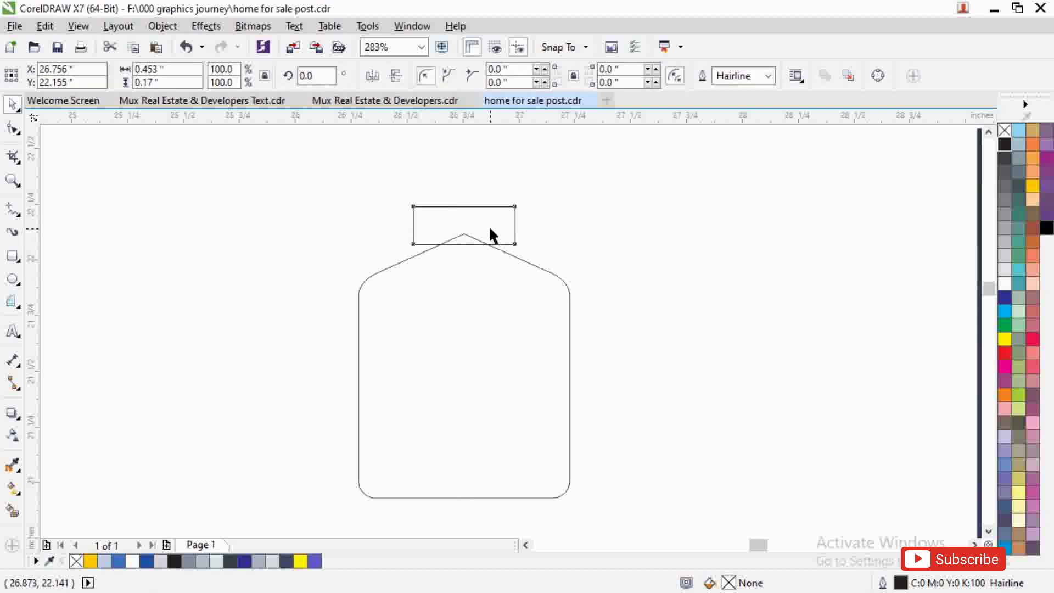
{"action": "left_click_drag", "start_coordinate": [490, 229], "coordinate": [490, 226]}
{"action": "left_click", "coordinate": [459, 287], "text": "shift"}
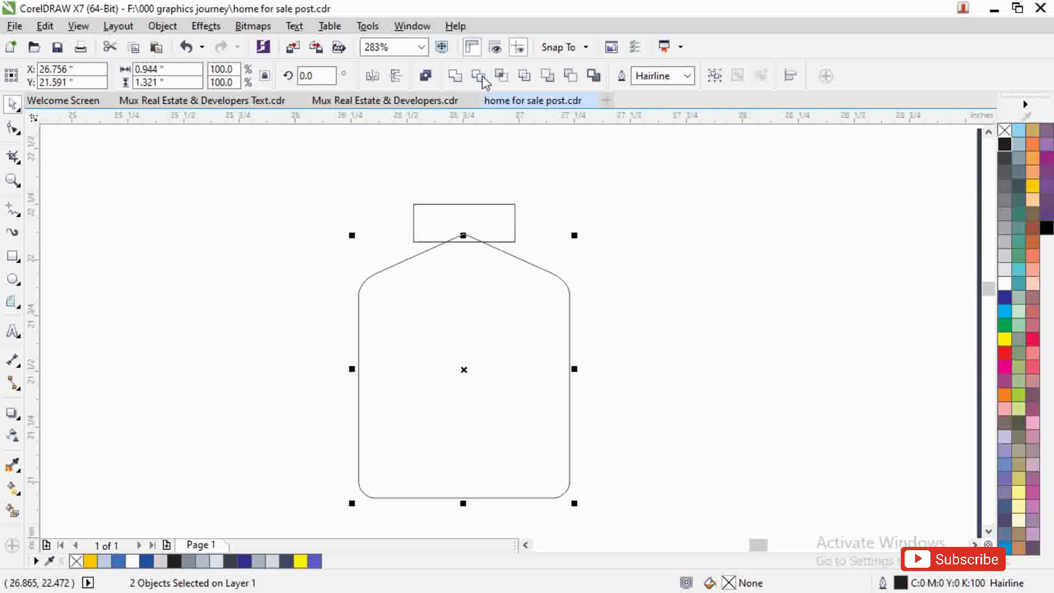
{"action": "left_click", "coordinate": [480, 76]}
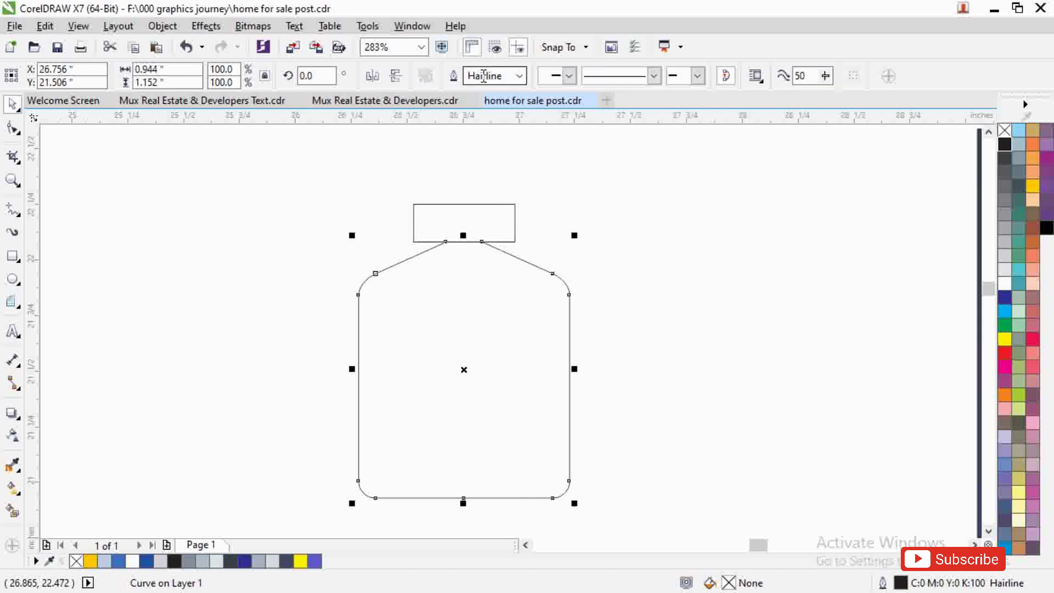
{"action": "left_click", "coordinate": [494, 241]}
{"action": "key", "text": "Delete"}
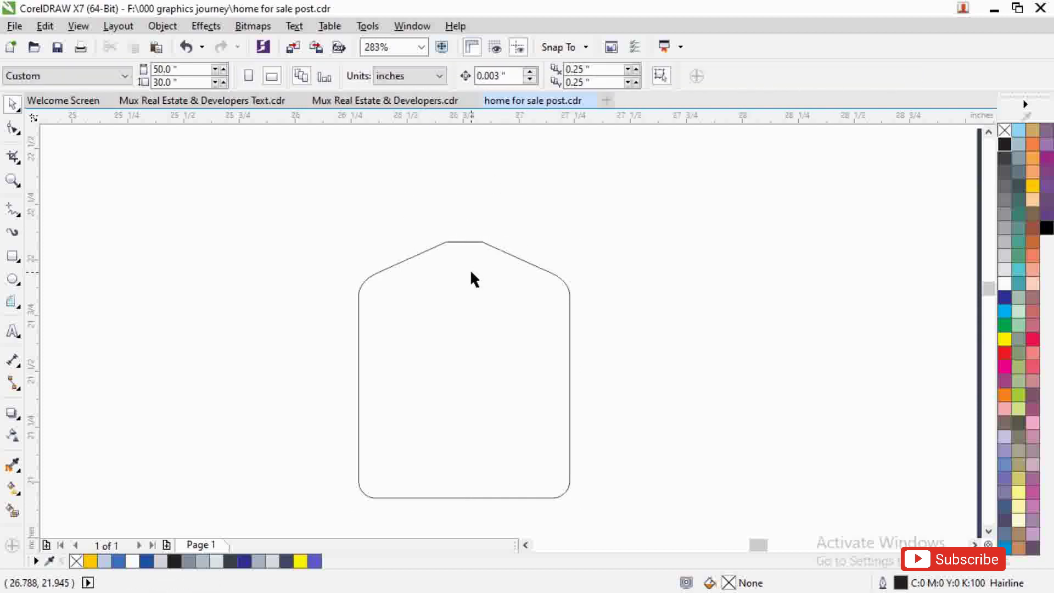
Convert the flat segment at the house's peak to a curve and smooth its end nodes into a rounded tip.
{"action": "key", "text": "F10"}
{"action": "left_click", "coordinate": [469, 242]}
{"action": "right_click", "coordinate": [469, 246]}
{"action": "left_click", "coordinate": [472, 311]}
{"action": "left_click_drag", "start_coordinate": [558, 169], "coordinate": [443, 256]}
{"action": "left_click", "coordinate": [284, 76]}
{"action": "key", "text": "space"}
{"action": "key", "text": "space"}
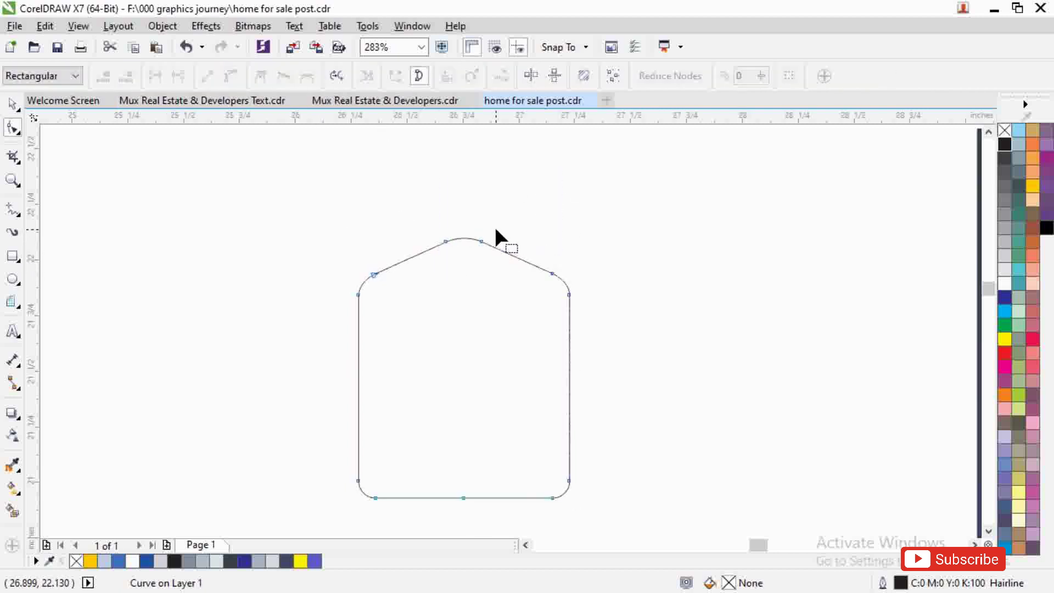
Lower the roof nodes to make the house about 0.944 inches tall and place a duplicate slightly above it.
{"action": "left_click_drag", "start_coordinate": [336, 216], "coordinate": [544, 335]}
{"action": "key", "text": "space"}
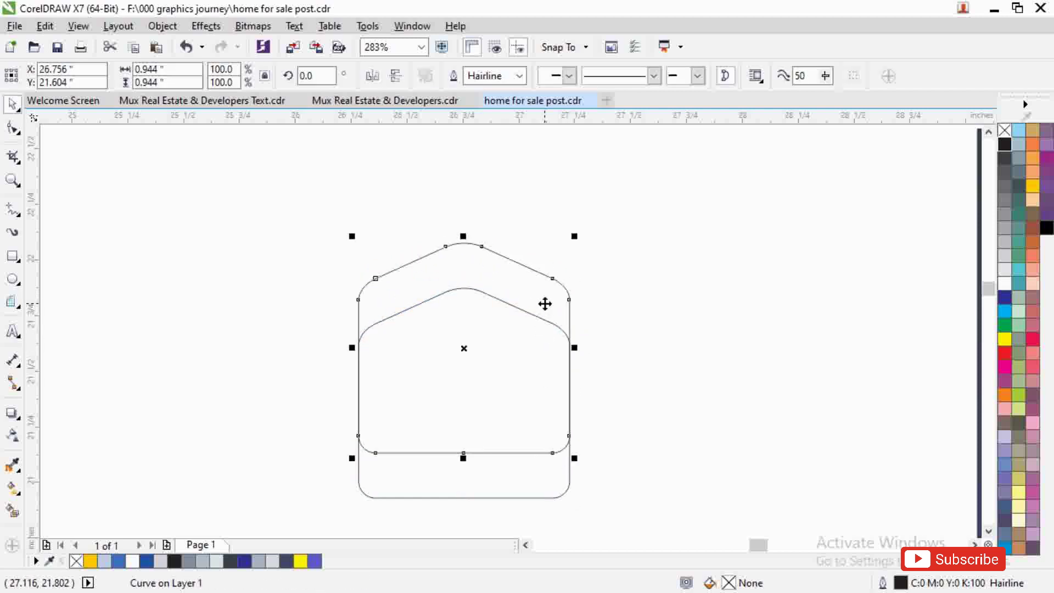
Strip the duplicate down to its open roof line and enlarge it to about 0.942 inches wide just above the house.
{"action": "key", "text": "space"}
{"action": "left_click_drag", "start_coordinate": [600, 291], "coordinate": [313, 468]}
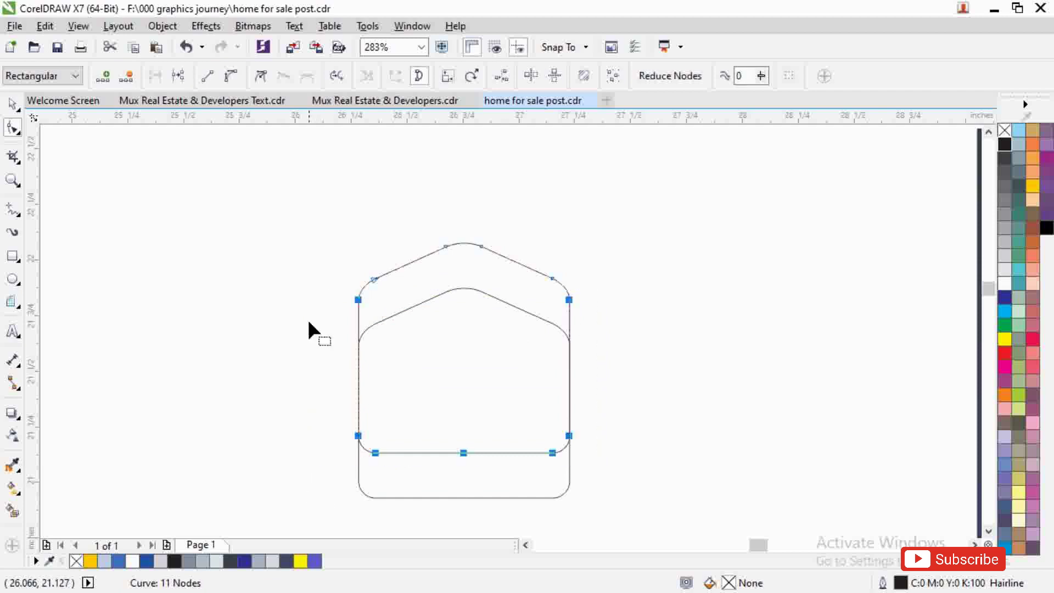
{"action": "left_click", "coordinate": [179, 76]}
{"action": "key", "text": "Delete"}
{"action": "key", "text": "space"}
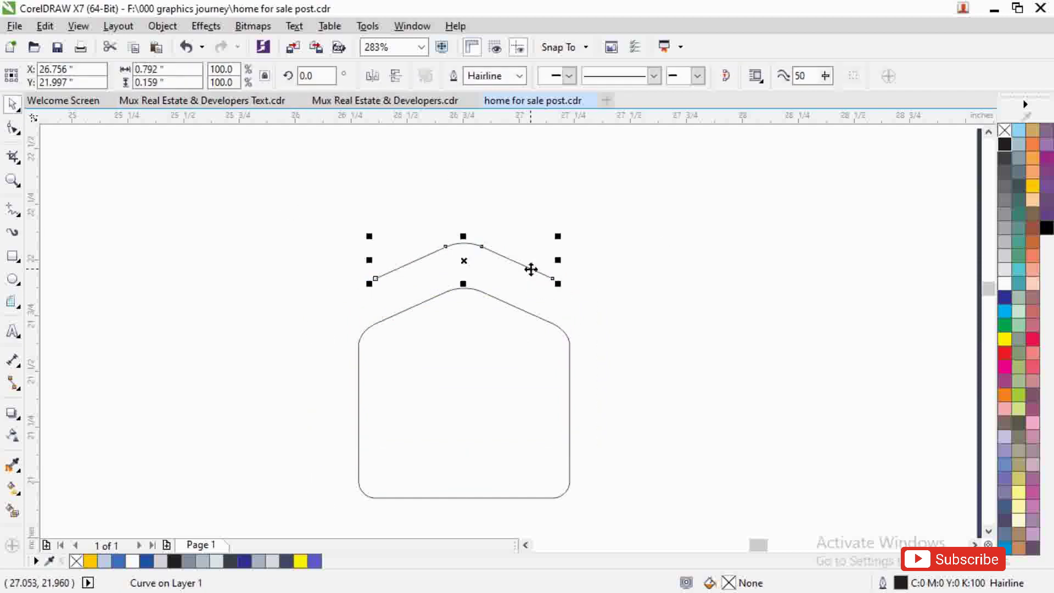
{"action": "left_click_drag", "start_coordinate": [531, 270], "coordinate": [556, 312]}
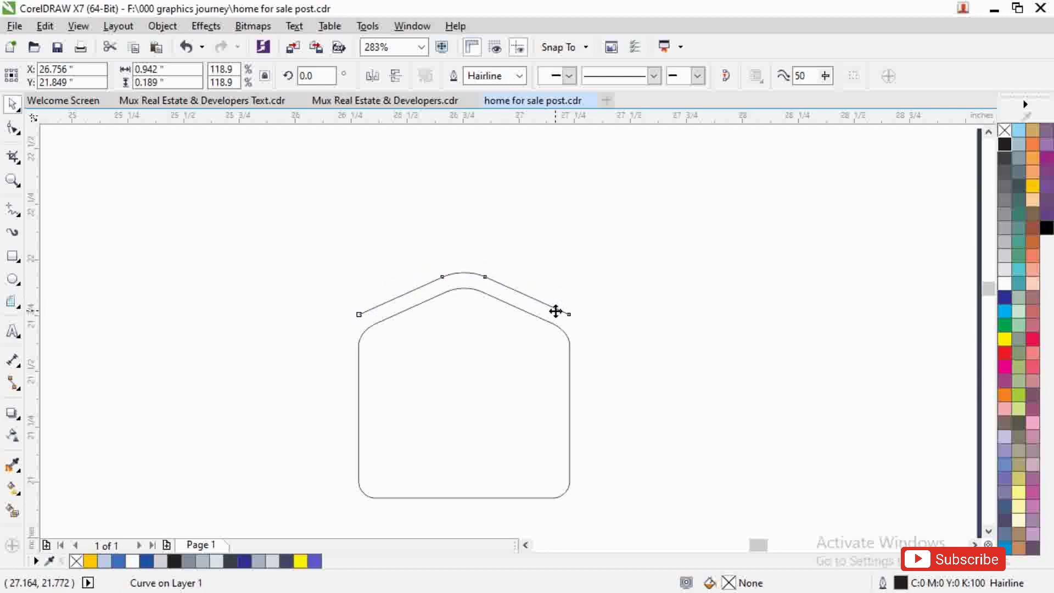
{"action": "left_click", "coordinate": [556, 310]}
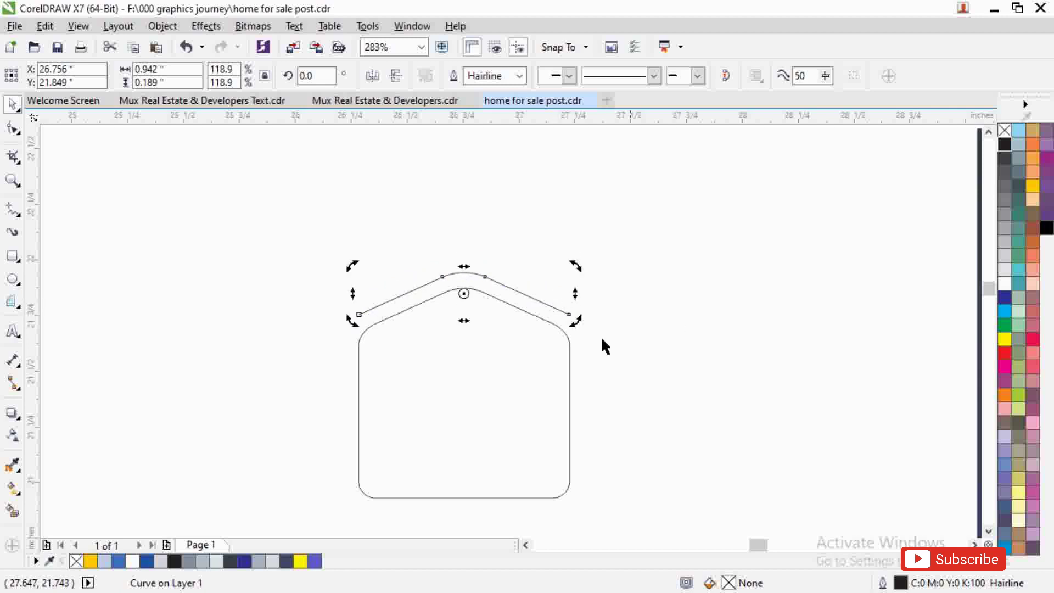
Set the outline width of both the roof line and the house body to 5 points.
{"action": "left_click", "coordinate": [565, 361], "text": "shift"}
{"action": "key", "text": "F12"}
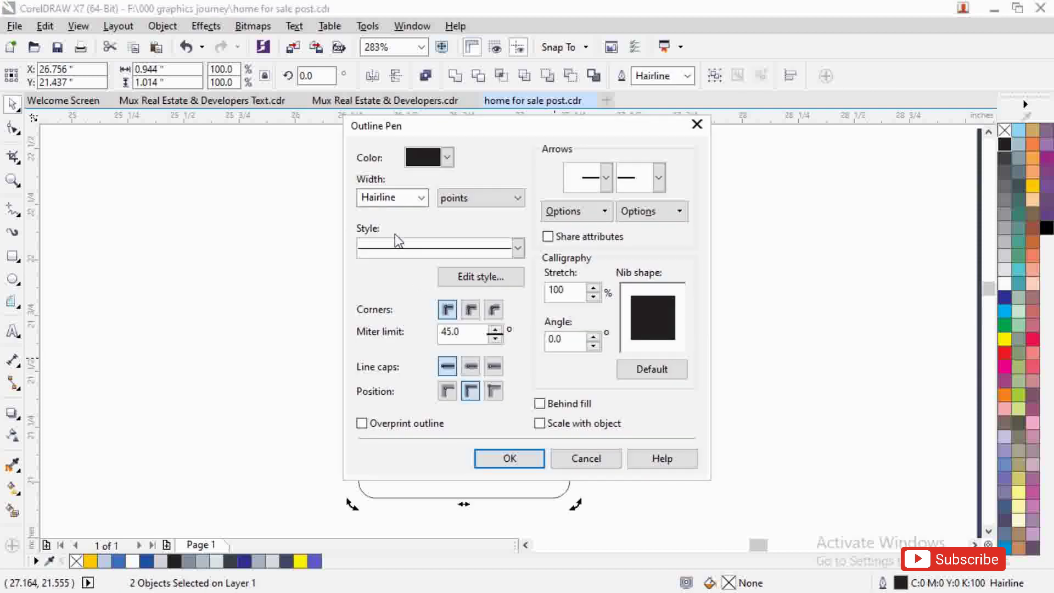
{"action": "double_click", "coordinate": [390, 200]}
{"action": "type", "text": "5"}
{"action": "key", "text": "Return"}
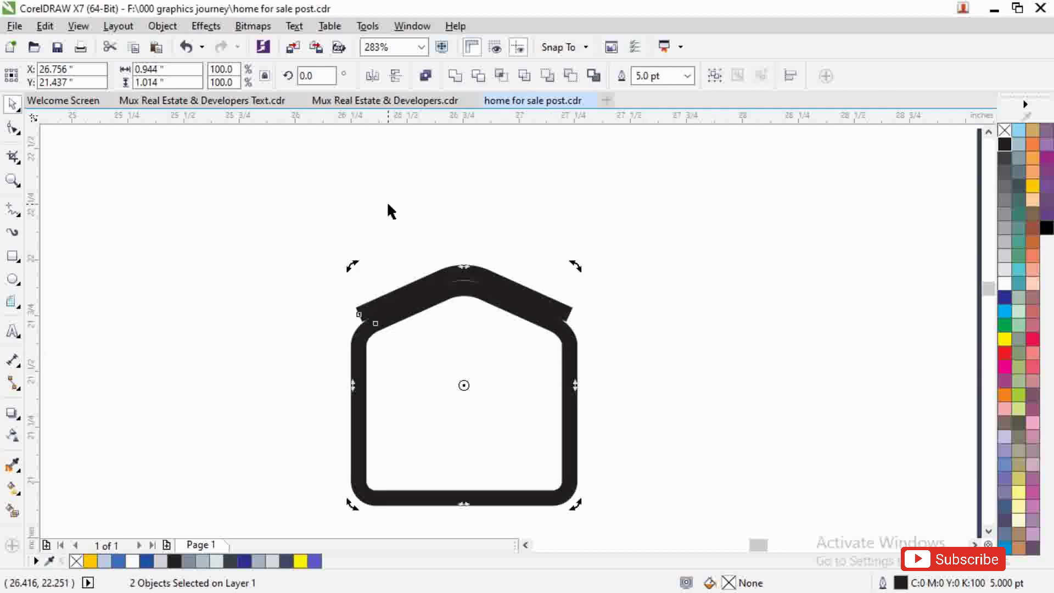
Raise the roof line clear of the house body and enlarge it to about 1.052 inches wide.
{"action": "left_click", "coordinate": [518, 267]}
{"action": "left_click", "coordinate": [518, 269]}
{"action": "left_click_drag", "start_coordinate": [518, 273], "coordinate": [519, 265]}
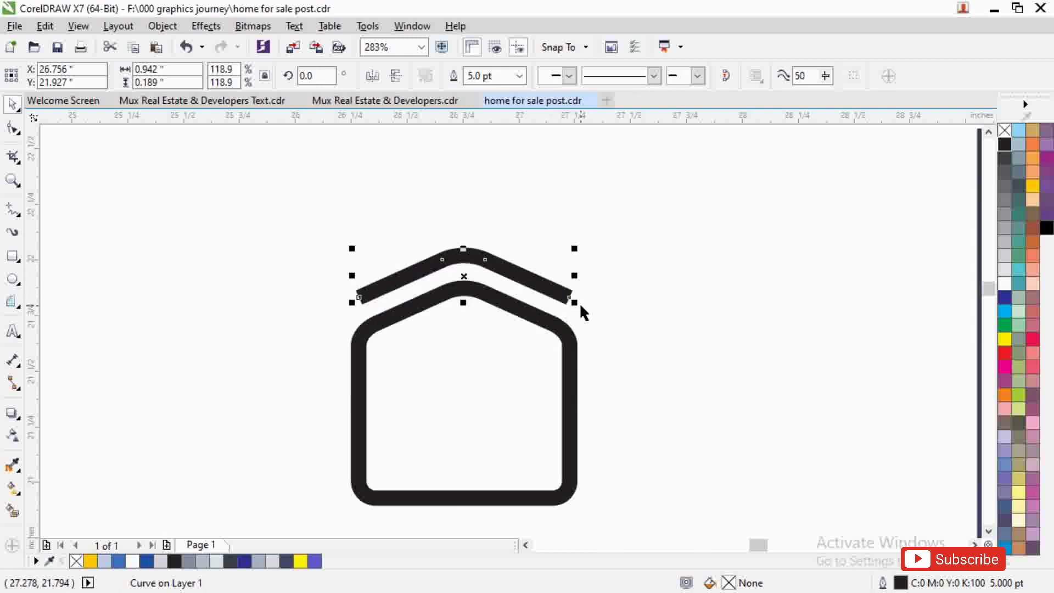
{"action": "left_click_drag", "start_coordinate": [579, 302], "coordinate": [553, 305]}
Give the roof line's outline round corners and round line caps.
{"action": "key", "text": "F12"}
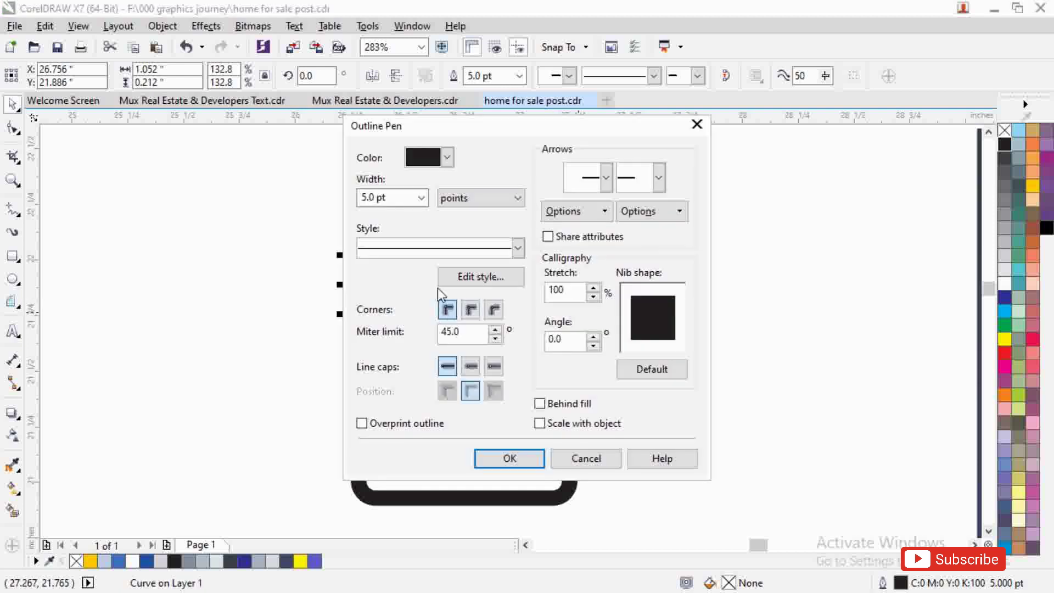
{"action": "left_click", "coordinate": [471, 310]}
{"action": "left_click", "coordinate": [471, 366]}
{"action": "left_click", "coordinate": [502, 458]}
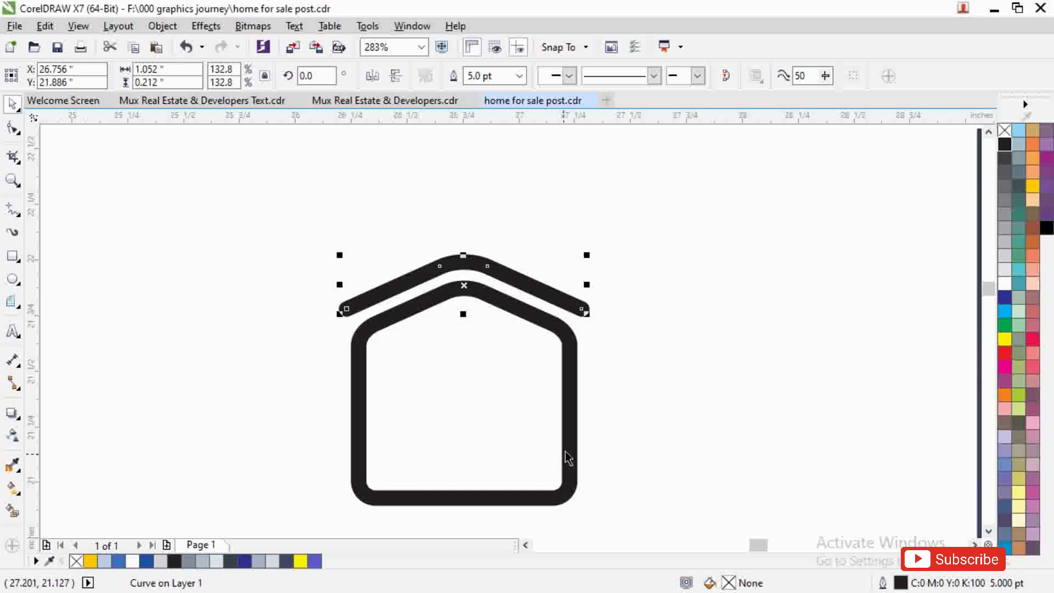
{"action": "left_click", "coordinate": [567, 306]}
{"action": "key", "text": "Escape"}
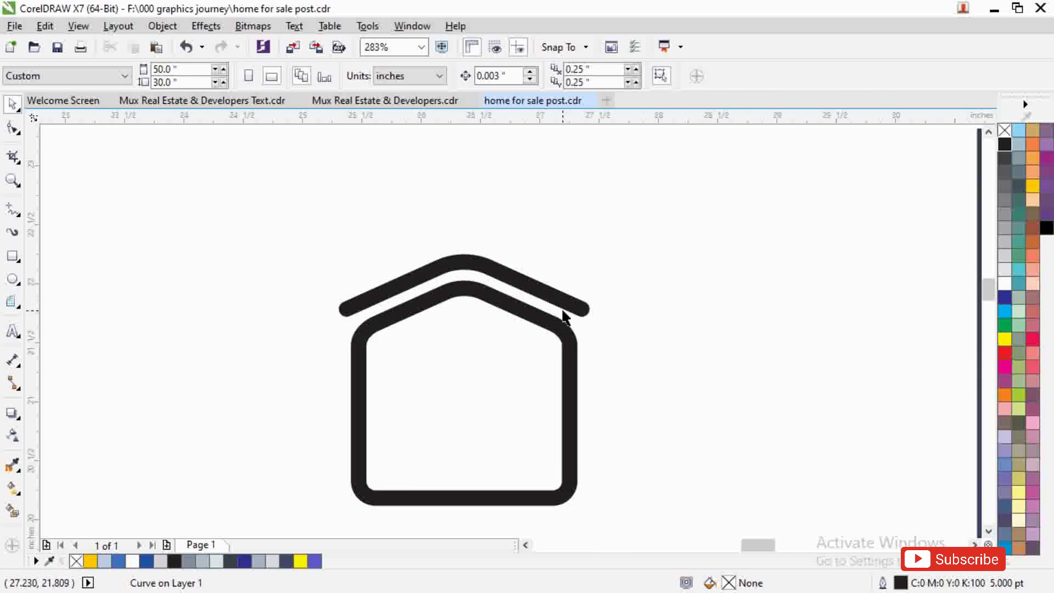
Convert the roof line's outline to an object, and fill the house body with black without an outline.
{"action": "key", "text": "F3"}
{"action": "key", "text": "F2"}
{"action": "left_click_drag", "start_coordinate": [695, 228], "coordinate": [389, 447]}
{"action": "left_click", "coordinate": [449, 459]}
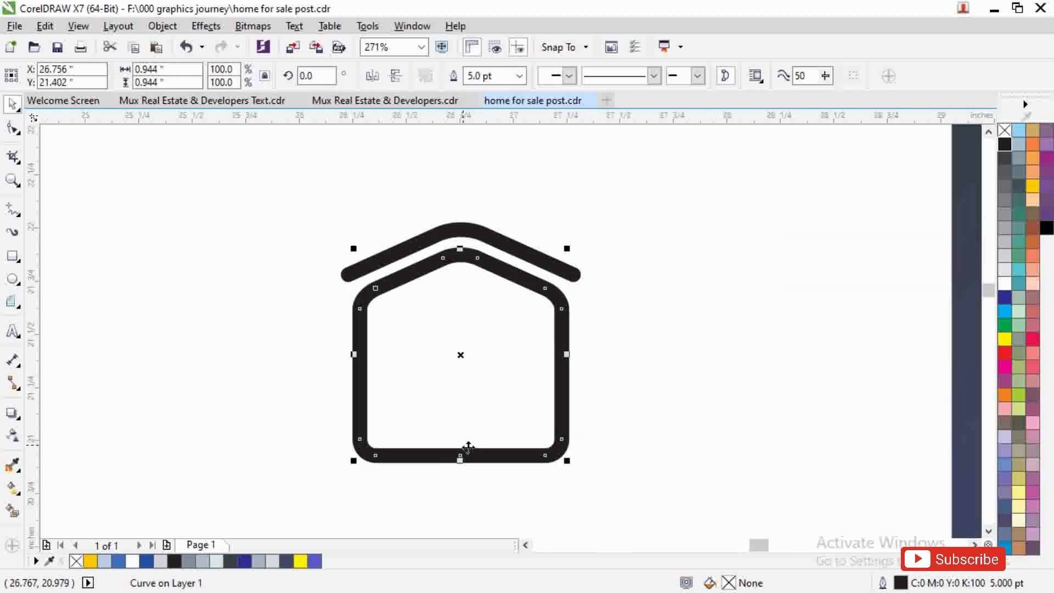
{"action": "left_click", "coordinate": [536, 256], "text": "shift"}
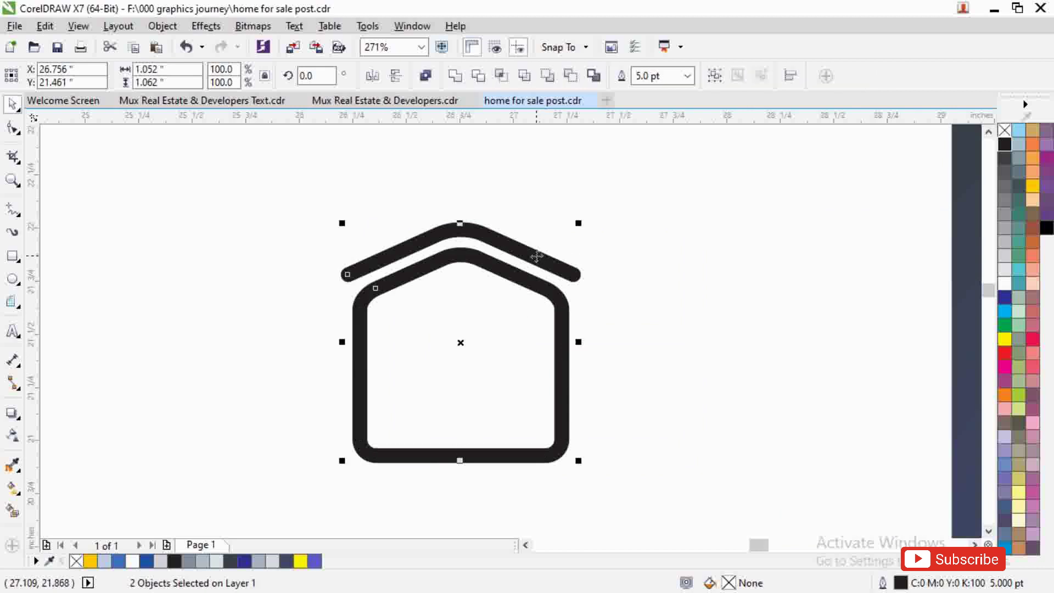
{"action": "left_click", "coordinate": [537, 258]}
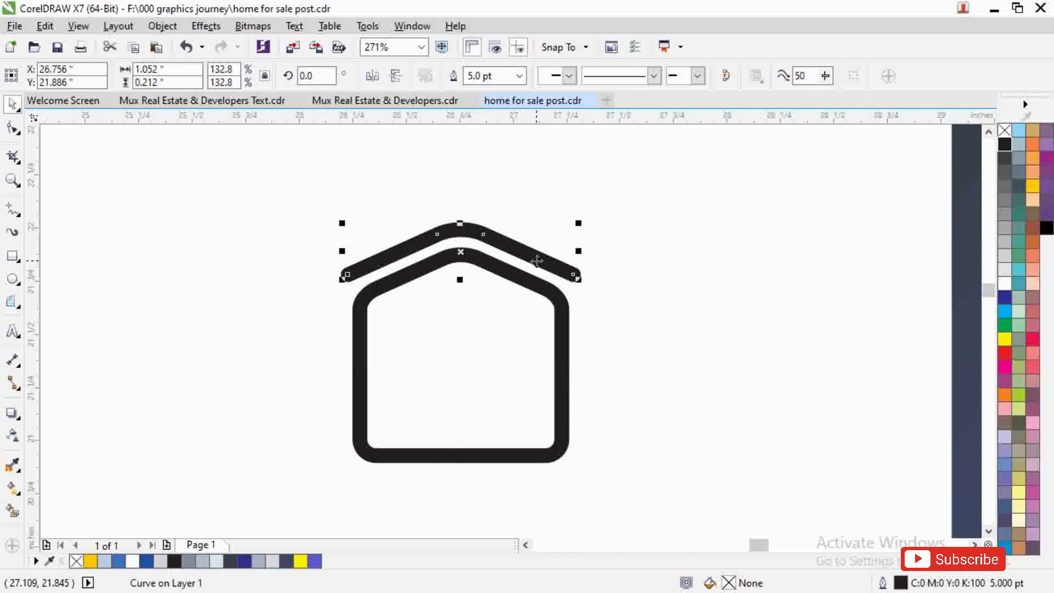
{"action": "left_click", "coordinate": [546, 299]}
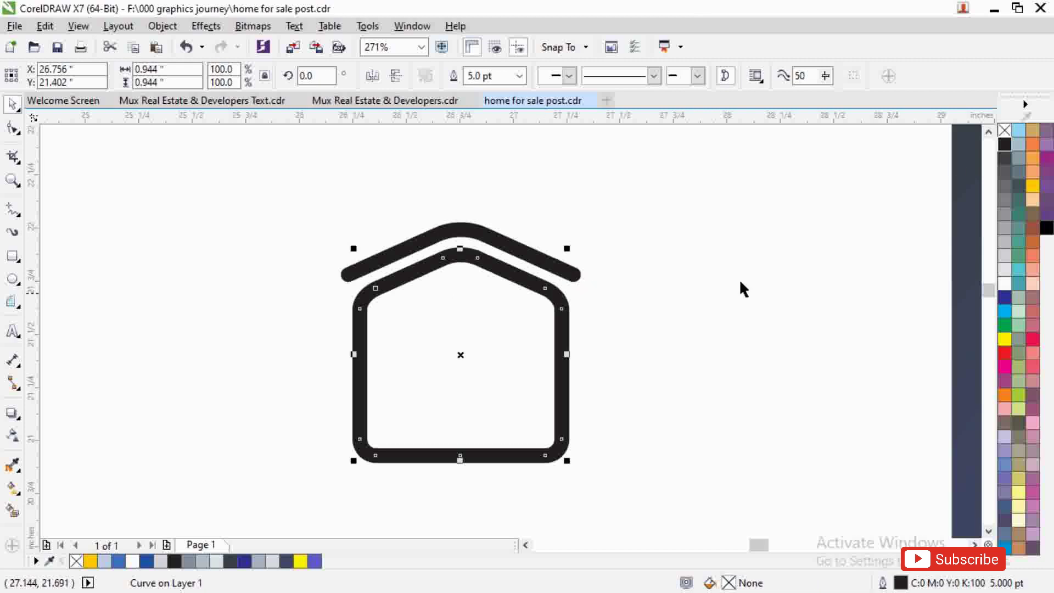
{"action": "right_click", "coordinate": [1006, 132]}
{"action": "left_click", "coordinate": [579, 275]}
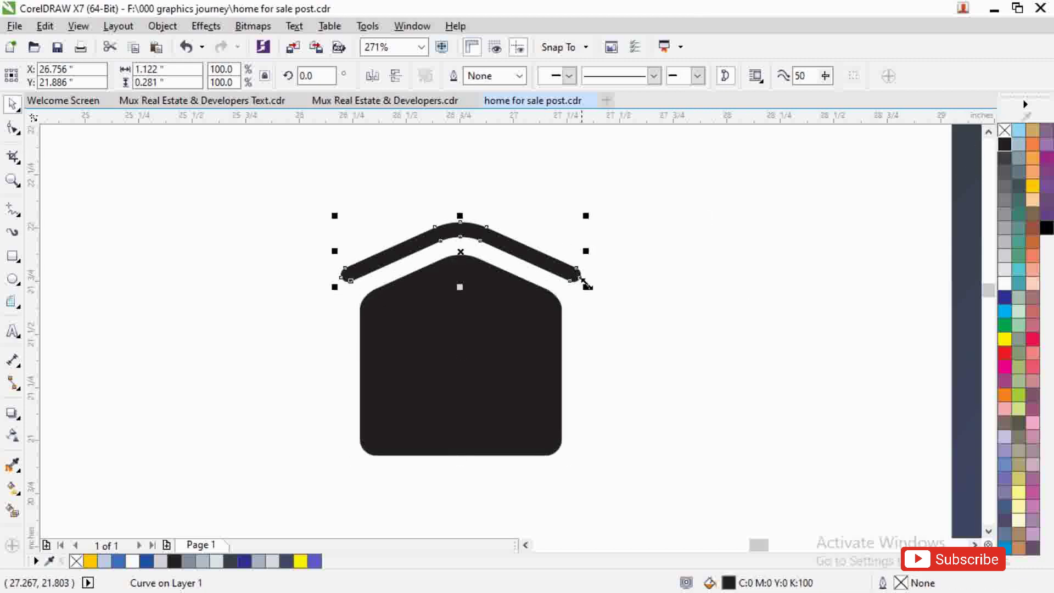
Shrink the roof line to about 1.054 inches wide, keeping it centred above the house body.
{"action": "left_click_drag", "start_coordinate": [585, 287], "coordinate": [542, 269]}
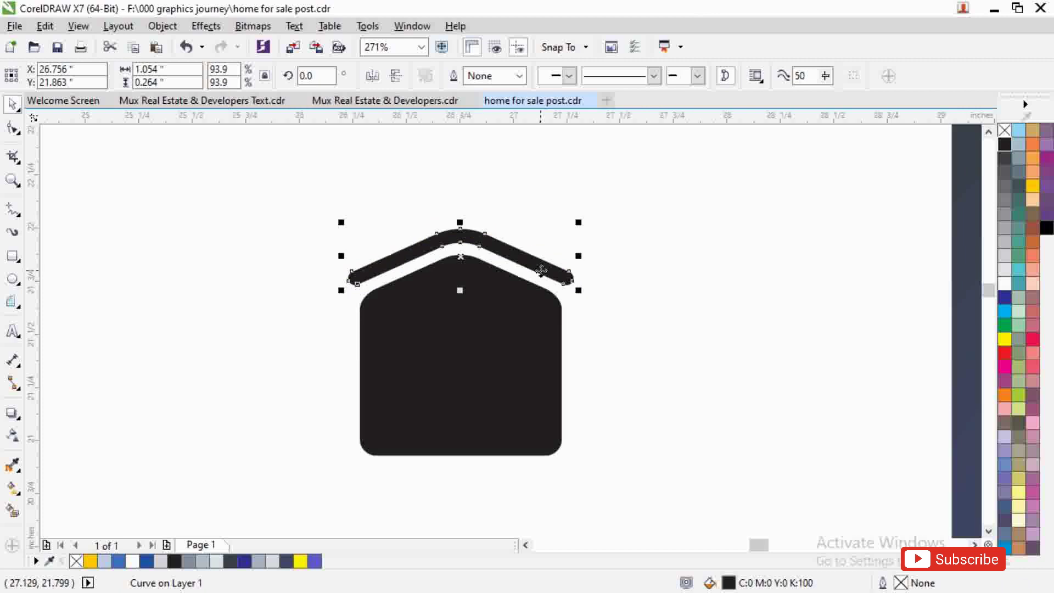
{"action": "left_click", "coordinate": [612, 282]}
{"action": "left_click_drag", "start_coordinate": [638, 159], "coordinate": [248, 509]}
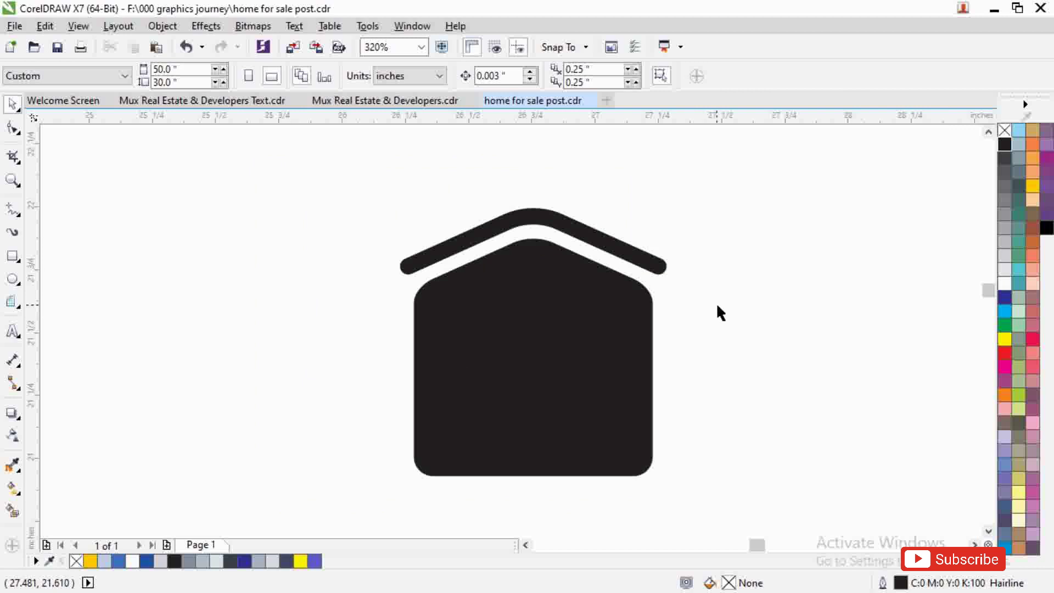
Draw a door rectangle about 0.28 by 0.596 inches at the house body's lower centre and fully round its top corners.
{"action": "key", "text": "F6"}
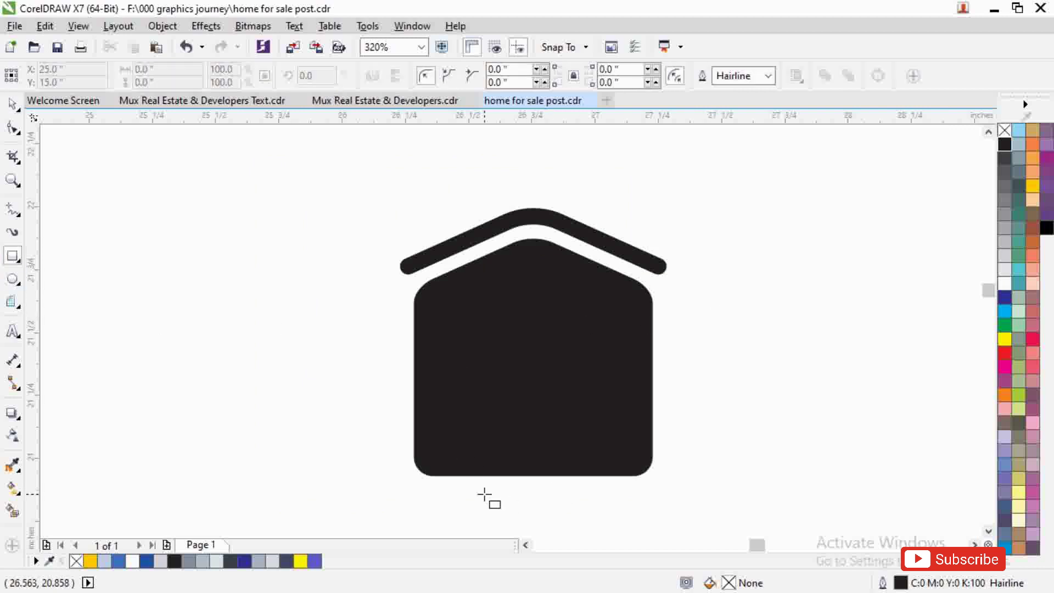
{"action": "mouse_move", "coordinate": [491, 489]}
{"action": "left_mouse_down"}
{"action": "mouse_move", "coordinate": [571, 357]}
{"action": "mouse_move", "coordinate": [566, 337]}
{"action": "left_mouse_up"}
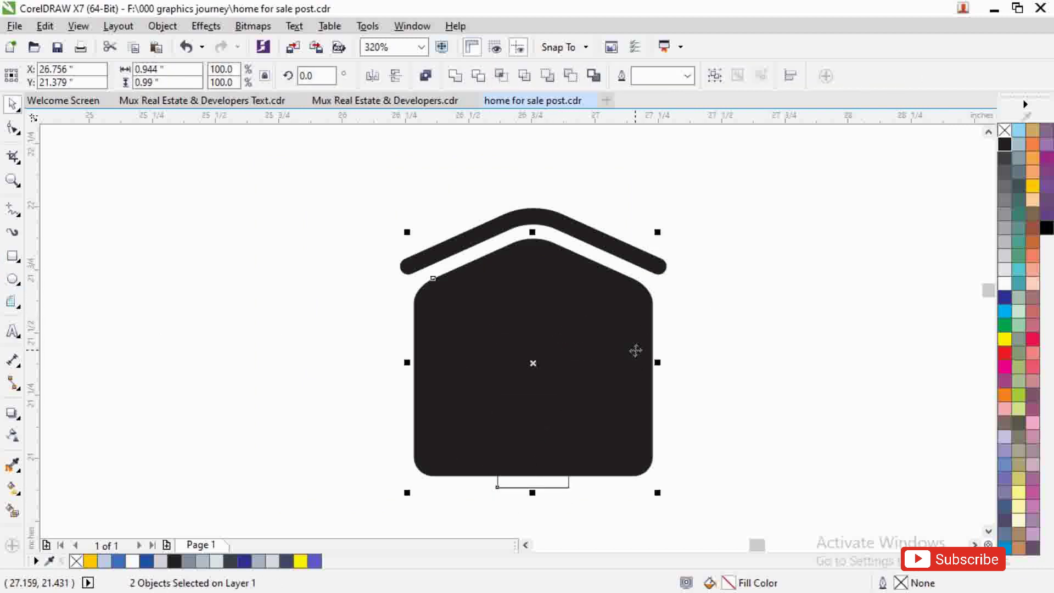
{"action": "key", "text": "F10"}
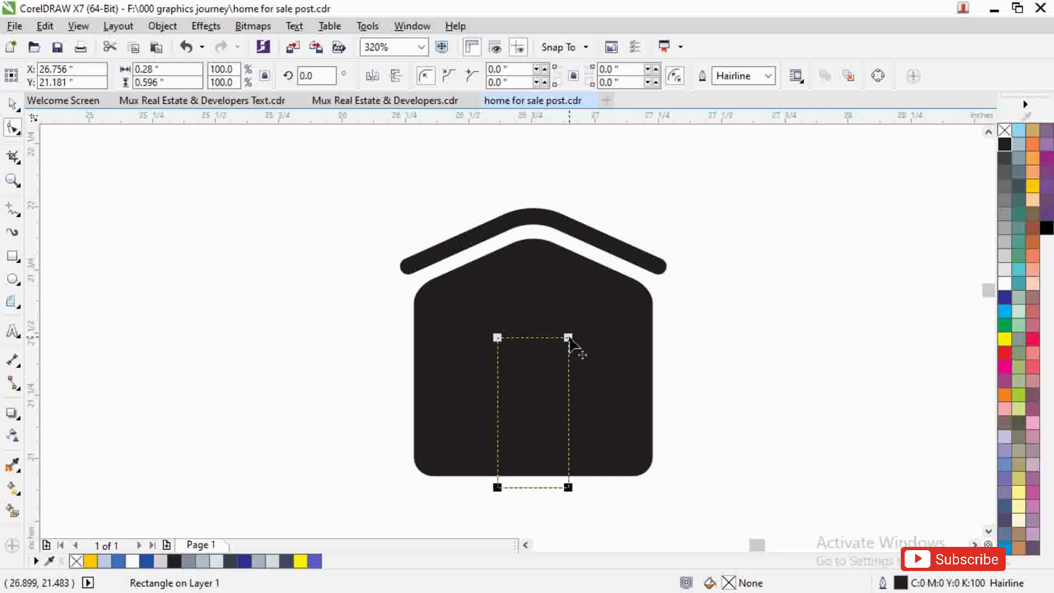
{"action": "left_click_drag", "start_coordinate": [569, 338], "coordinate": [499, 342]}
{"action": "key", "text": "space"}
Trim the arched door shape out of the house body and delete the leftover door shape.
{"action": "left_click", "coordinate": [565, 300], "text": "shift"}
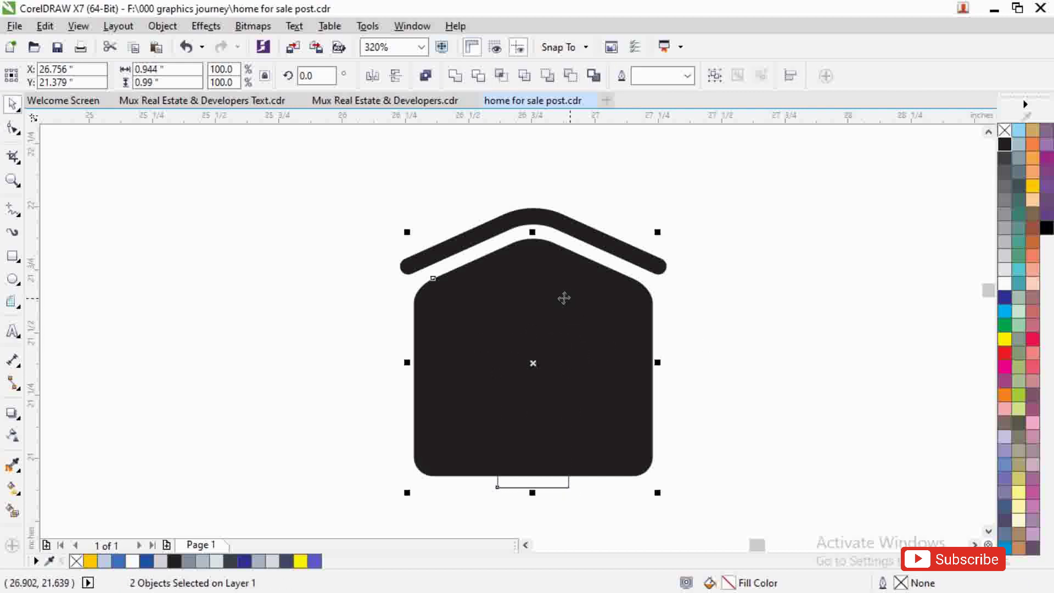
{"action": "left_click", "coordinate": [478, 76]}
{"action": "left_click", "coordinate": [522, 464]}
{"action": "key", "text": "Delete"}
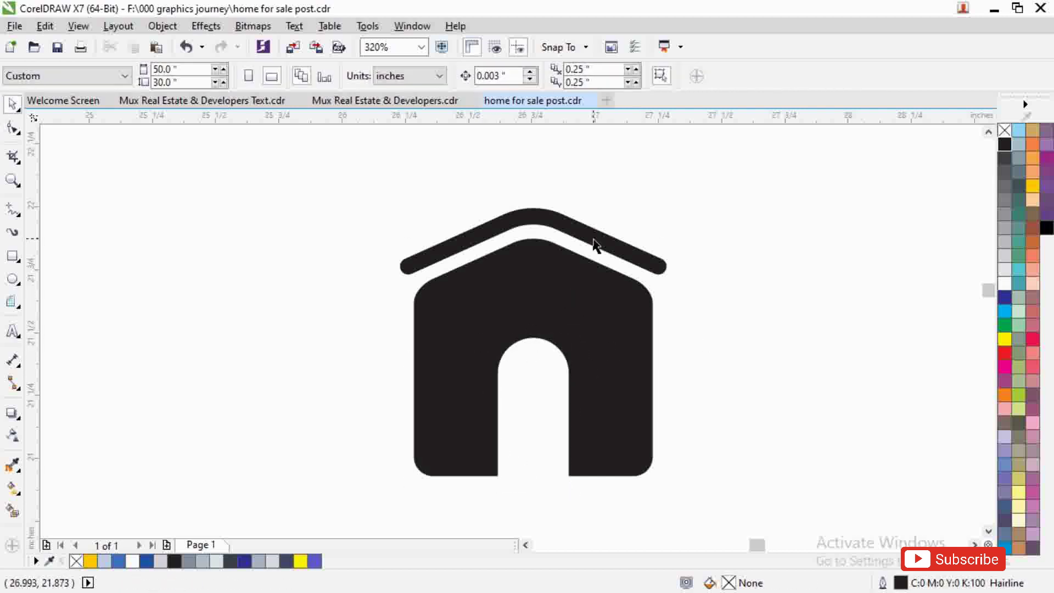
Place a copy of the FOR SALE headline text beneath the house icon and fill it with black.
{"action": "left_click", "coordinate": [596, 244]}
{"action": "key", "text": "Escape"}
{"action": "scroll", "coordinate": [603, 240], "scroll_direction": "down", "scroll_amount": 6}
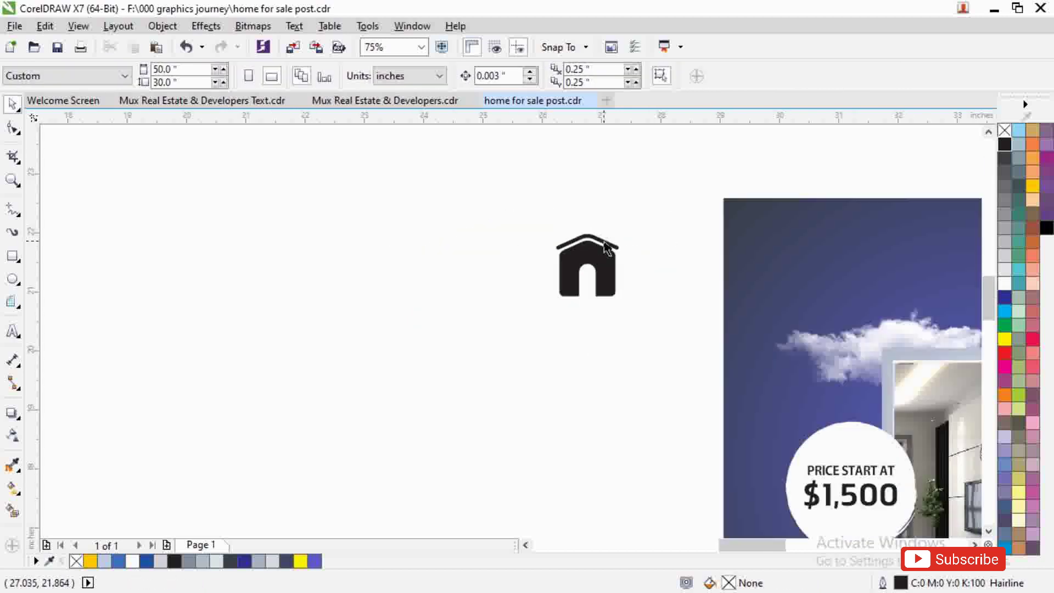
{"action": "left_click_drag", "start_coordinate": [534, 320], "coordinate": [800, 205]}
{"action": "key", "text": "space"}
{"action": "left_click_drag", "start_coordinate": [888, 189], "coordinate": [138, 401]}
{"action": "scroll", "coordinate": [511, 135], "scroll_direction": "up", "scroll_amount": 1}
{"action": "left_click_drag", "start_coordinate": [758, 377], "coordinate": [154, 415]}
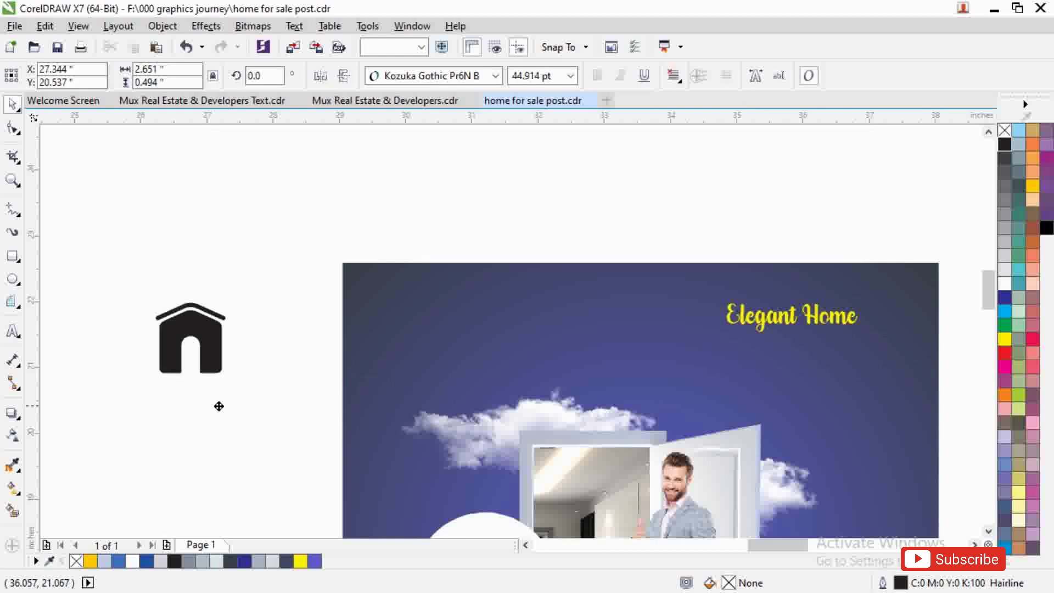
{"action": "left_click", "coordinate": [1004, 145]}
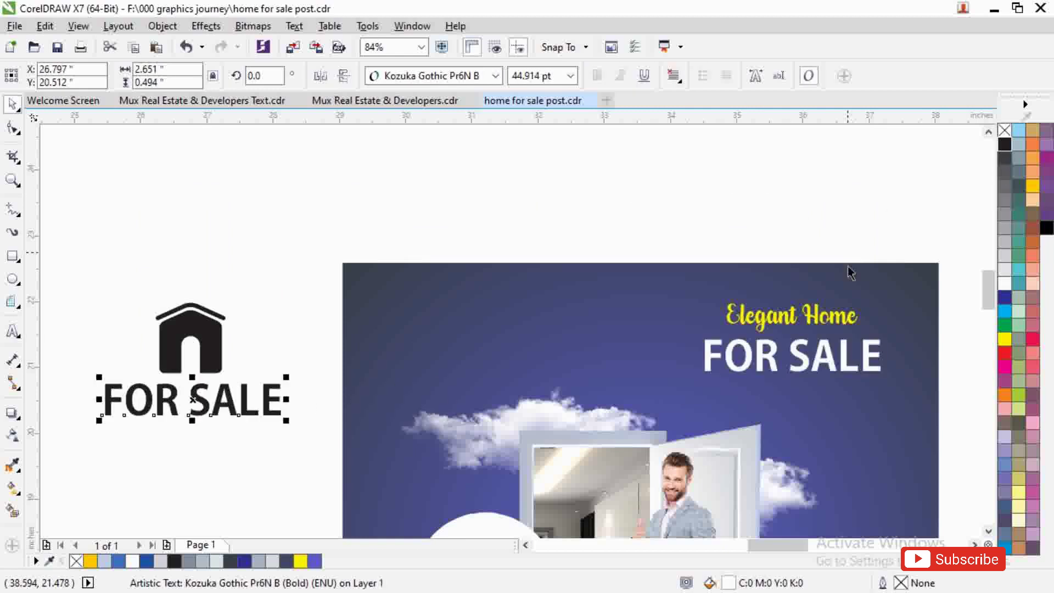
Replace the copied text with LOGO and centre it horizontally beneath the house icon.
{"action": "key", "text": "F8"}
{"action": "key", "text": "ctrl+a"}
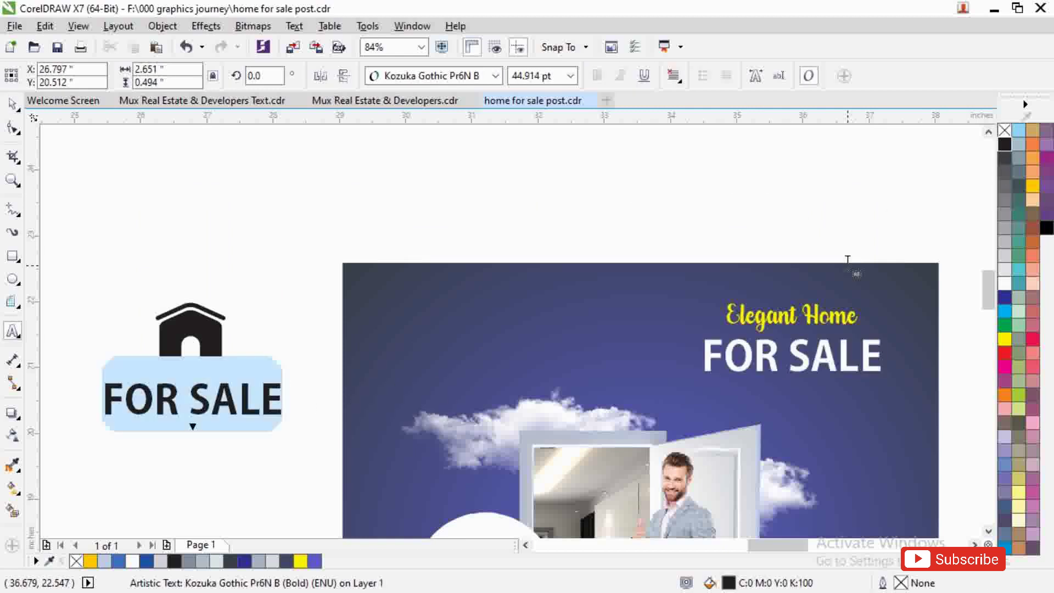
{"action": "type", "text": "LOGO"}
{"action": "key", "text": "ctrl+space"}
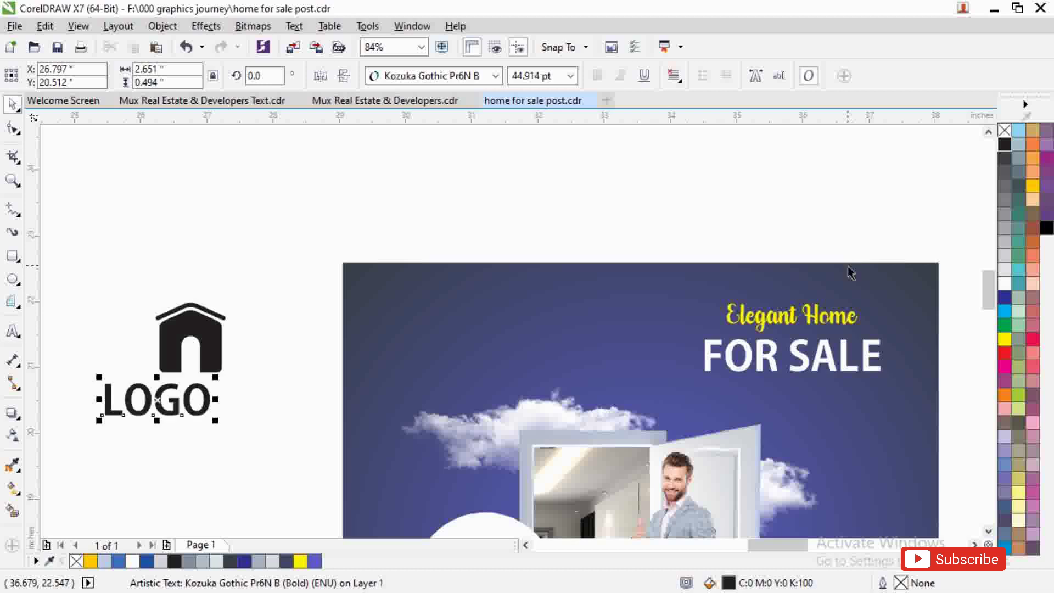
{"action": "left_click", "coordinate": [202, 343], "text": "shift"}
{"action": "key", "text": "c"}
{"action": "left_click", "coordinate": [318, 439]}
{"action": "scroll", "coordinate": [308, 330], "scroll_direction": "up", "scroll_amount": 2}
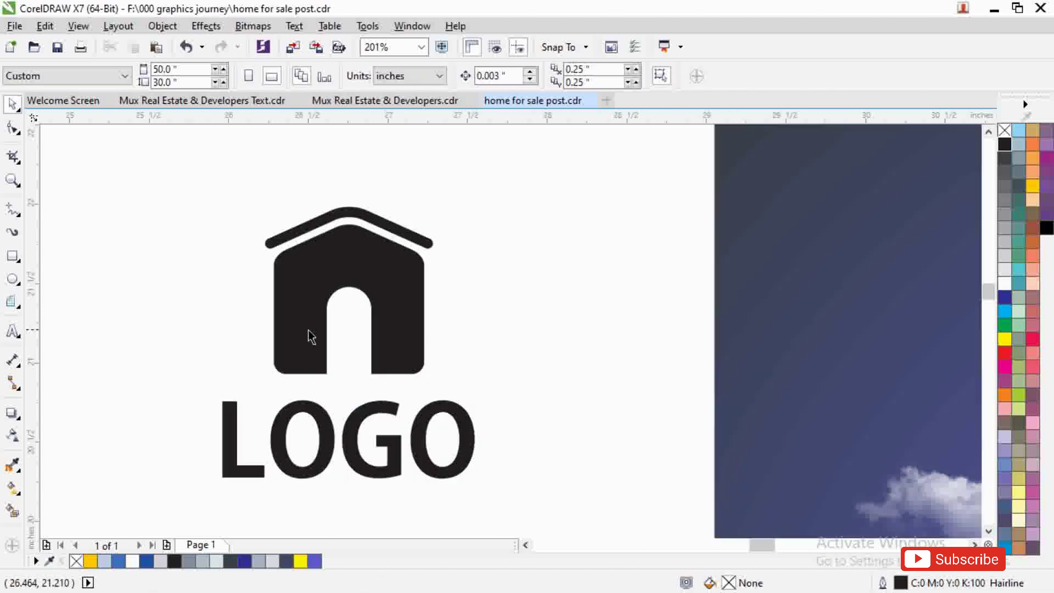
Combine the roof line and house body into one curve, and move all nodes above the base down to shorten the icon.
{"action": "left_click", "coordinate": [400, 301]}
{"action": "left_click", "coordinate": [398, 231], "text": "shift"}
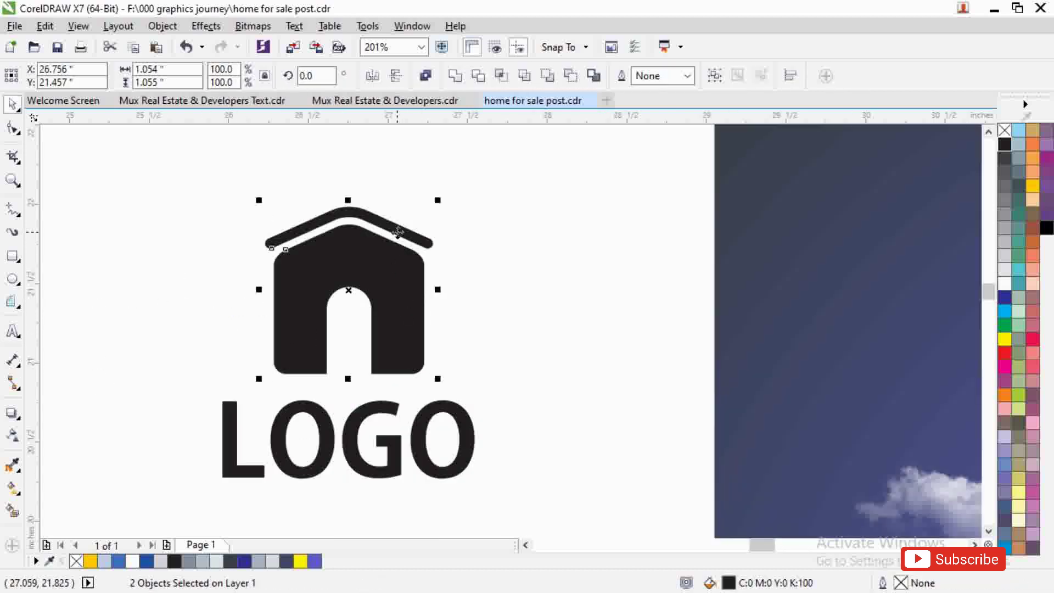
{"action": "key", "text": "ctrl+l"}
{"action": "key", "text": "F10"}
{"action": "left_click_drag", "start_coordinate": [218, 166], "coordinate": [485, 330]}
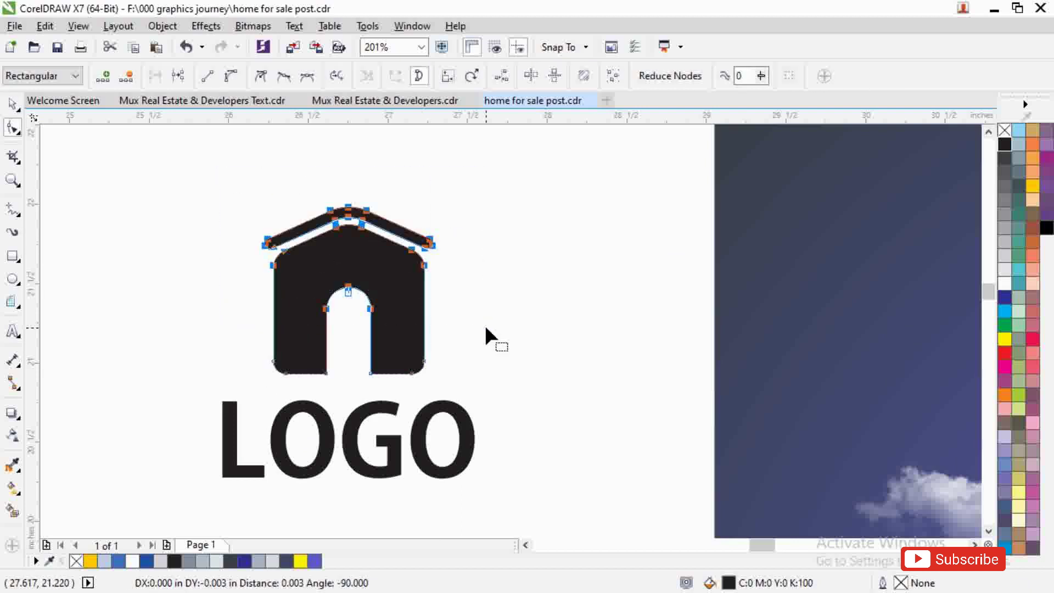
{"action": "key", "text": "Down"}
{"action": "key", "text": "Down"}
{"action": "key", "text": "Down"}
{"action": "key", "text": "Down"}
{"action": "key", "text": "Down"}
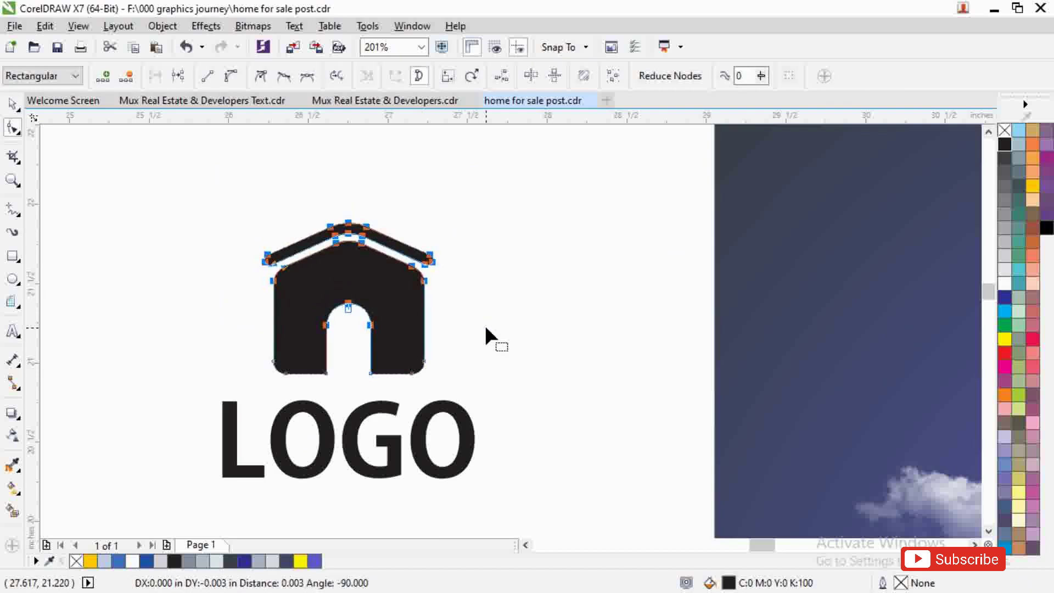
{"action": "key", "text": "space"}
{"action": "key", "text": "Escape"}
Reduce the LOGO text slightly and scale the house icon down to about 0.79 inches wide.
{"action": "scroll", "coordinate": [500, 316], "scroll_direction": "down", "scroll_amount": 2}
{"action": "left_click_drag", "start_coordinate": [341, 439], "coordinate": [529, 224]}
{"action": "key", "text": "Escape"}
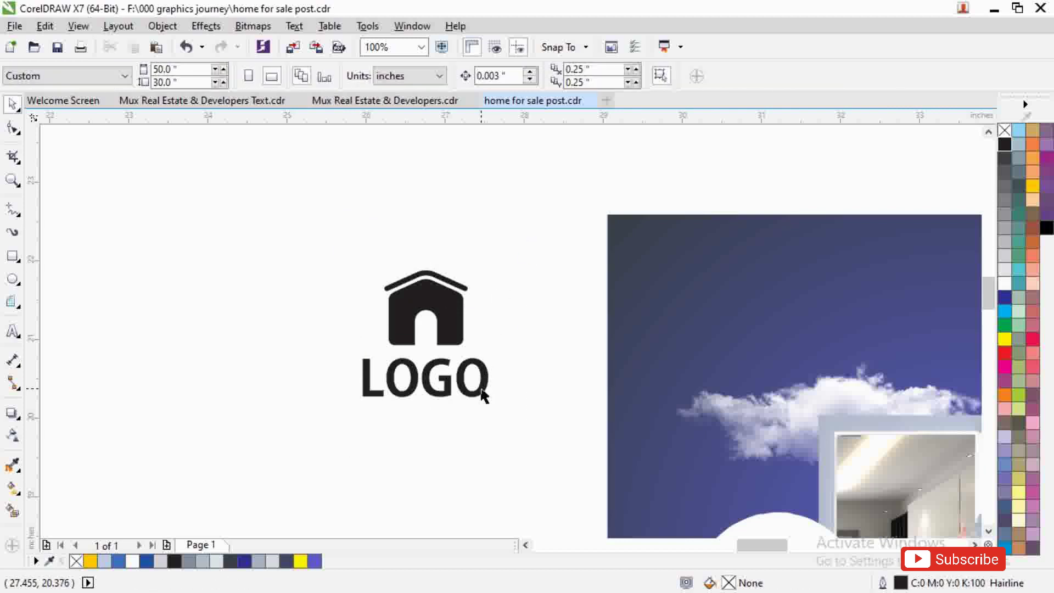
{"action": "left_click", "coordinate": [483, 396]}
{"action": "left_click_drag", "start_coordinate": [494, 407], "coordinate": [493, 408]}
{"action": "left_click", "coordinate": [464, 324]}
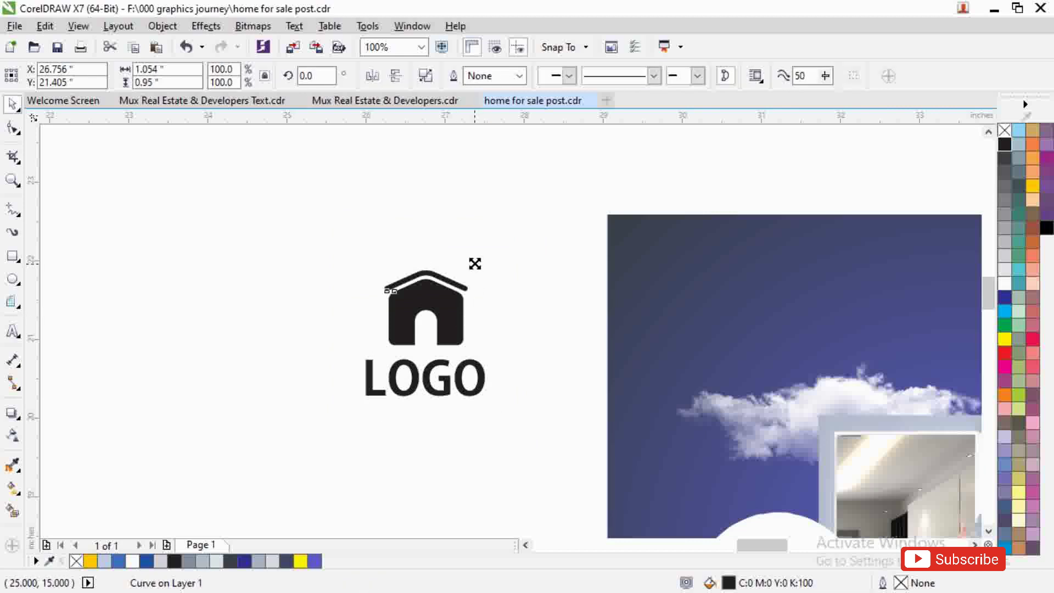
{"action": "left_click_drag", "start_coordinate": [476, 264], "coordinate": [471, 274]}
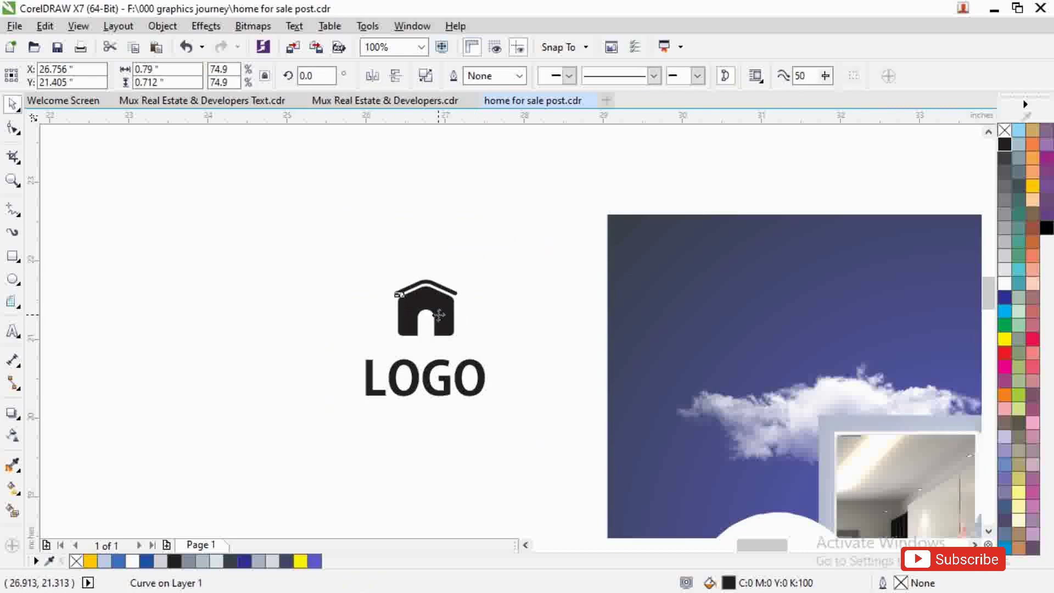
Group the house icon with the LOGO text just below it, and shrink the group to about 0.878 by 0.775 inches.
{"action": "left_click", "coordinate": [515, 317]}
{"action": "scroll", "coordinate": [514, 316], "scroll_direction": "down", "scroll_amount": 1}
{"action": "left_click", "coordinate": [475, 350]}
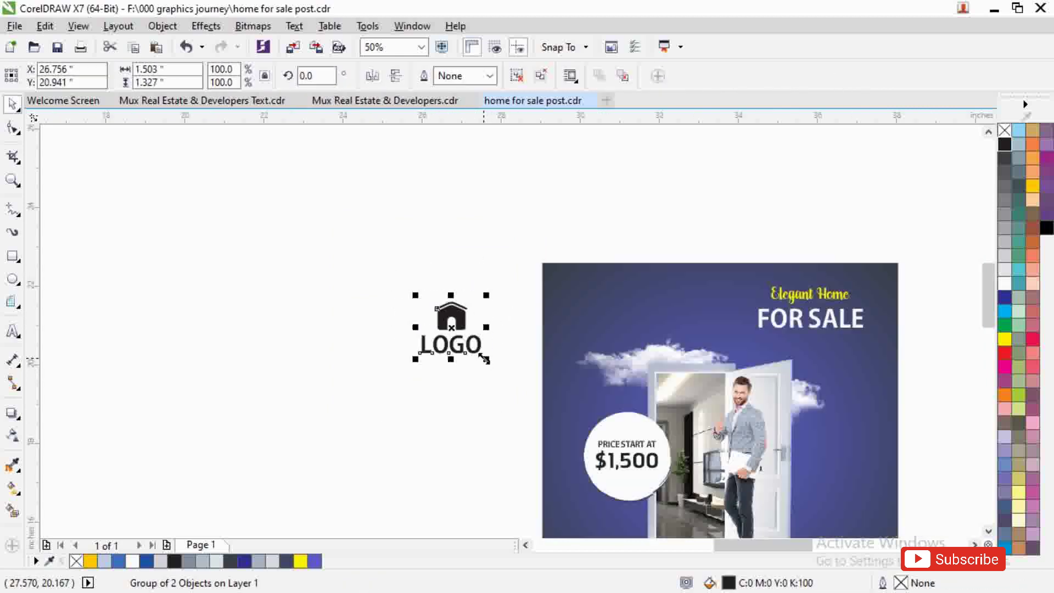
{"action": "mouse_move", "coordinate": [484, 362]}
{"action": "left_mouse_down"}
{"action": "mouse_move", "coordinate": [473, 362]}
{"action": "mouse_move", "coordinate": [476, 348]}
{"action": "left_mouse_up"}
Move the logo group into the upper-left corner of the post and fill it with white.
{"action": "key", "text": "shift+F4"}
{"action": "key", "text": "ctrl+u"}
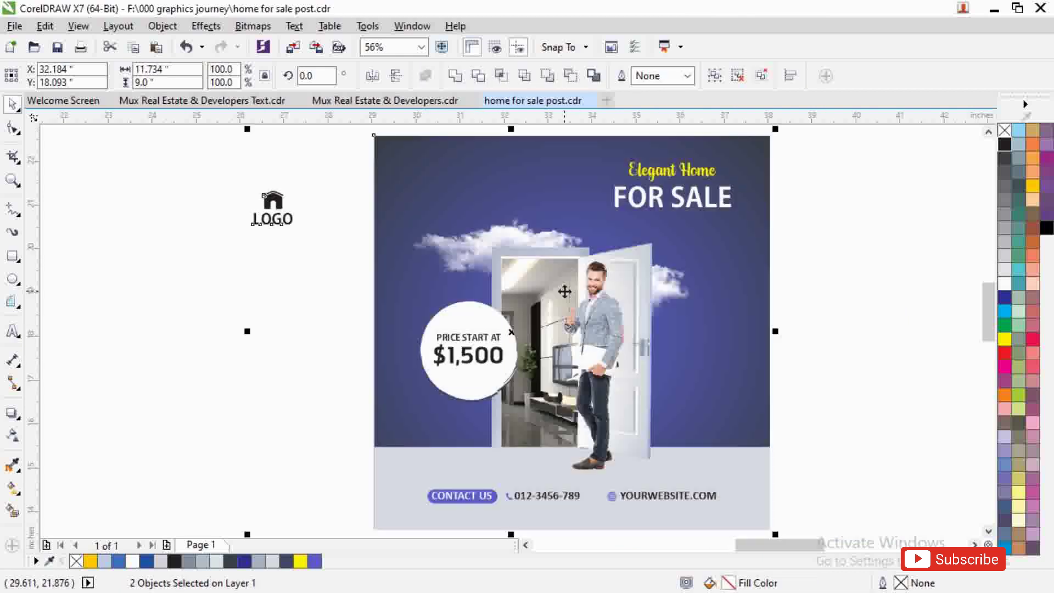
{"action": "left_click_drag", "start_coordinate": [281, 222], "coordinate": [437, 186]}
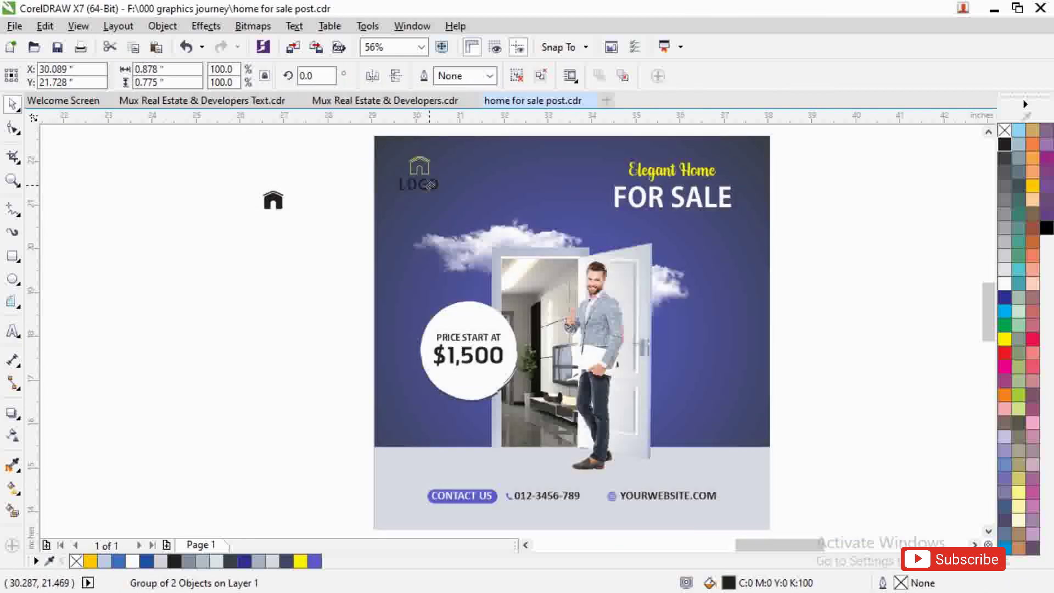
Align the logo group's top edge with the "Elegant Home" text.
{"action": "left_click", "coordinate": [701, 176], "text": "shift"}
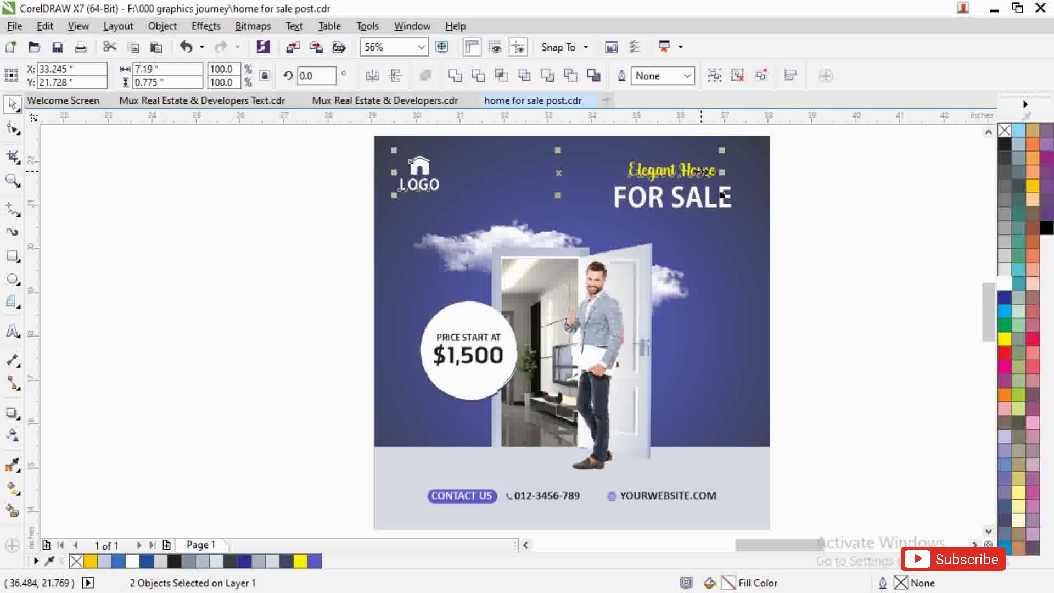
{"action": "key", "text": "t"}
{"action": "left_click", "coordinate": [701, 172], "text": "shift"}
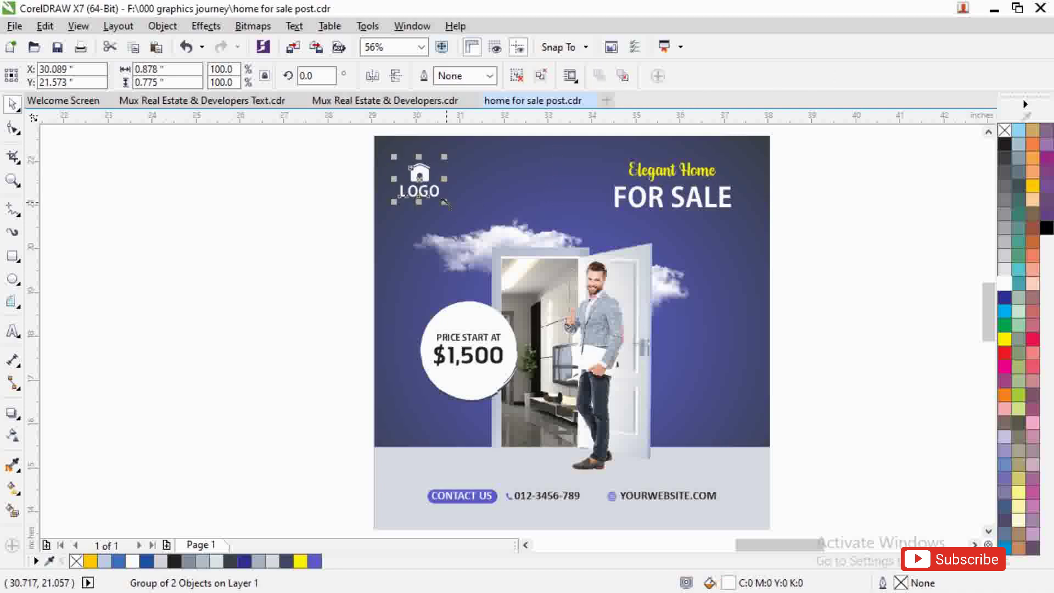
{"action": "left_click_drag", "start_coordinate": [446, 206], "coordinate": [449, 208]}
{"action": "left_click", "coordinate": [870, 285]}
{"action": "key", "text": "Tab"}
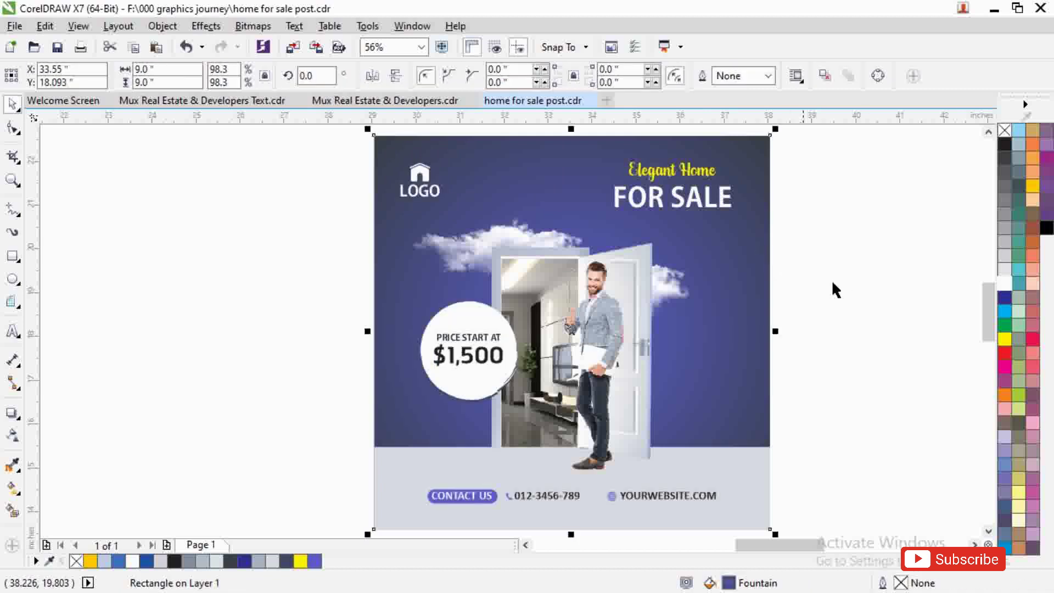
{"action": "scroll", "coordinate": [833, 286], "scroll_direction": "right", "scroll_amount": 2}
{"action": "left_click", "coordinate": [868, 285]}
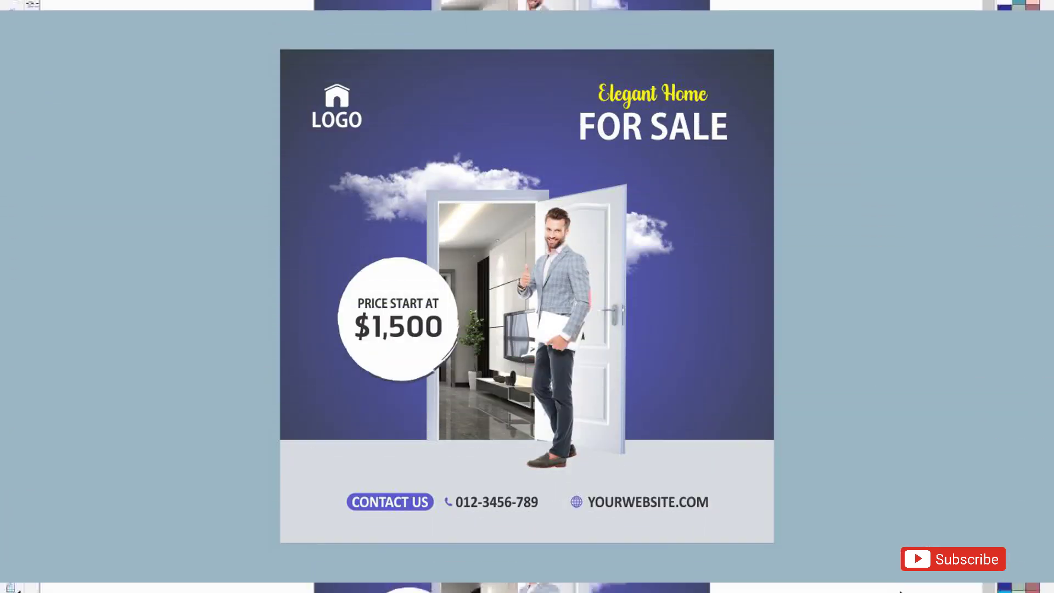